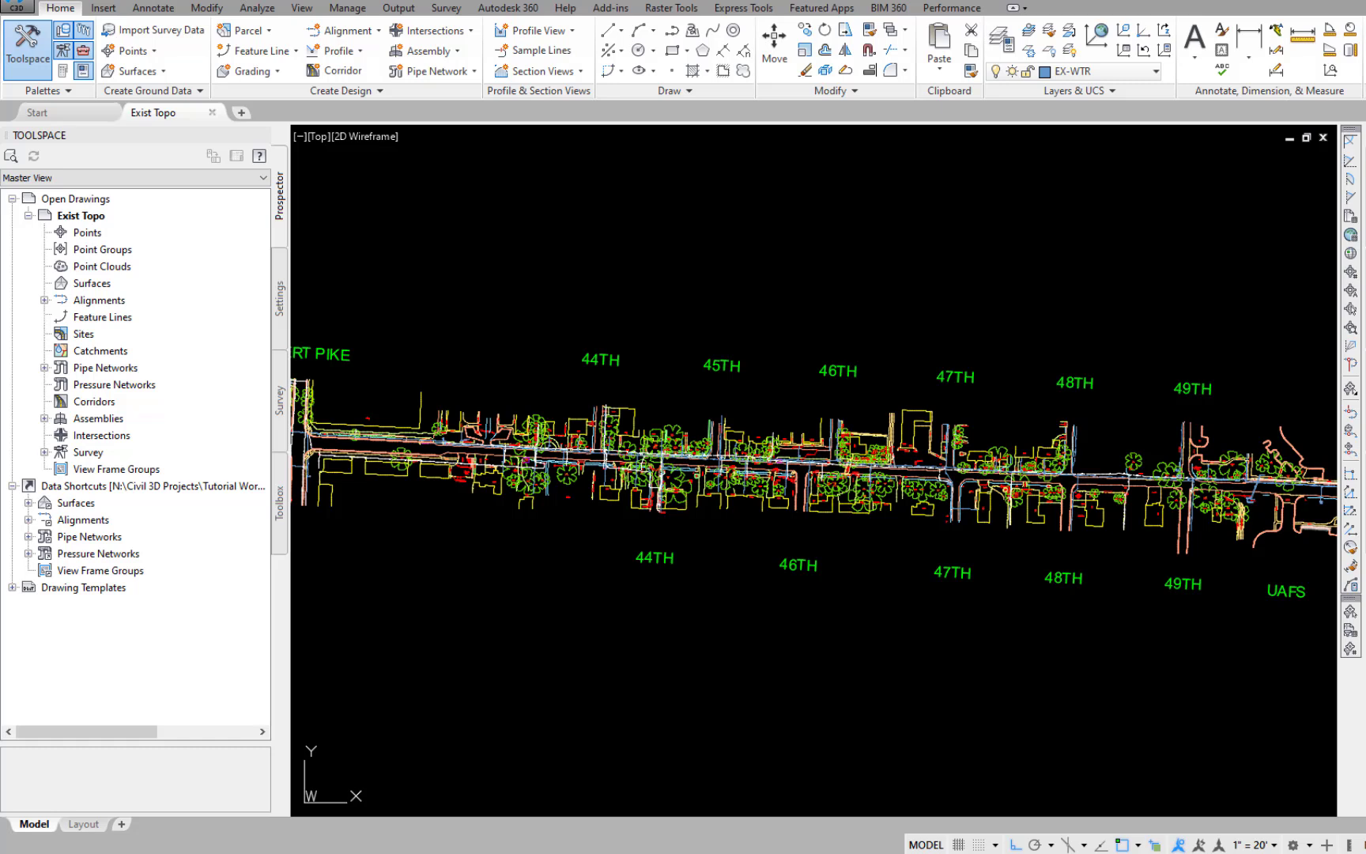
Save a copy of the drawing as Exist Topo Orig.dwg in the Drawings - Design folder.
{"action": "type", "text": "SAVEAS"}
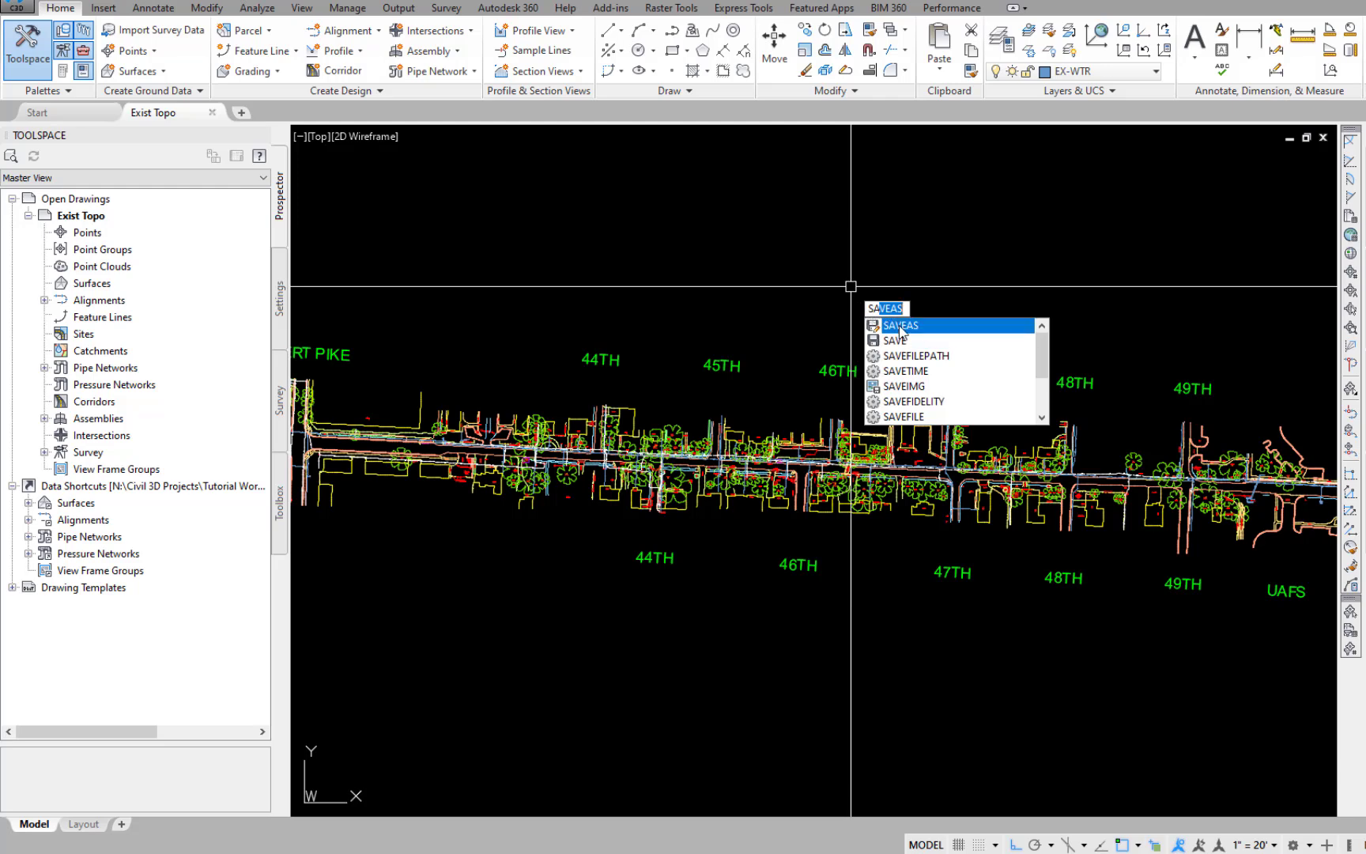
{"action": "left_click", "coordinate": [906, 325]}
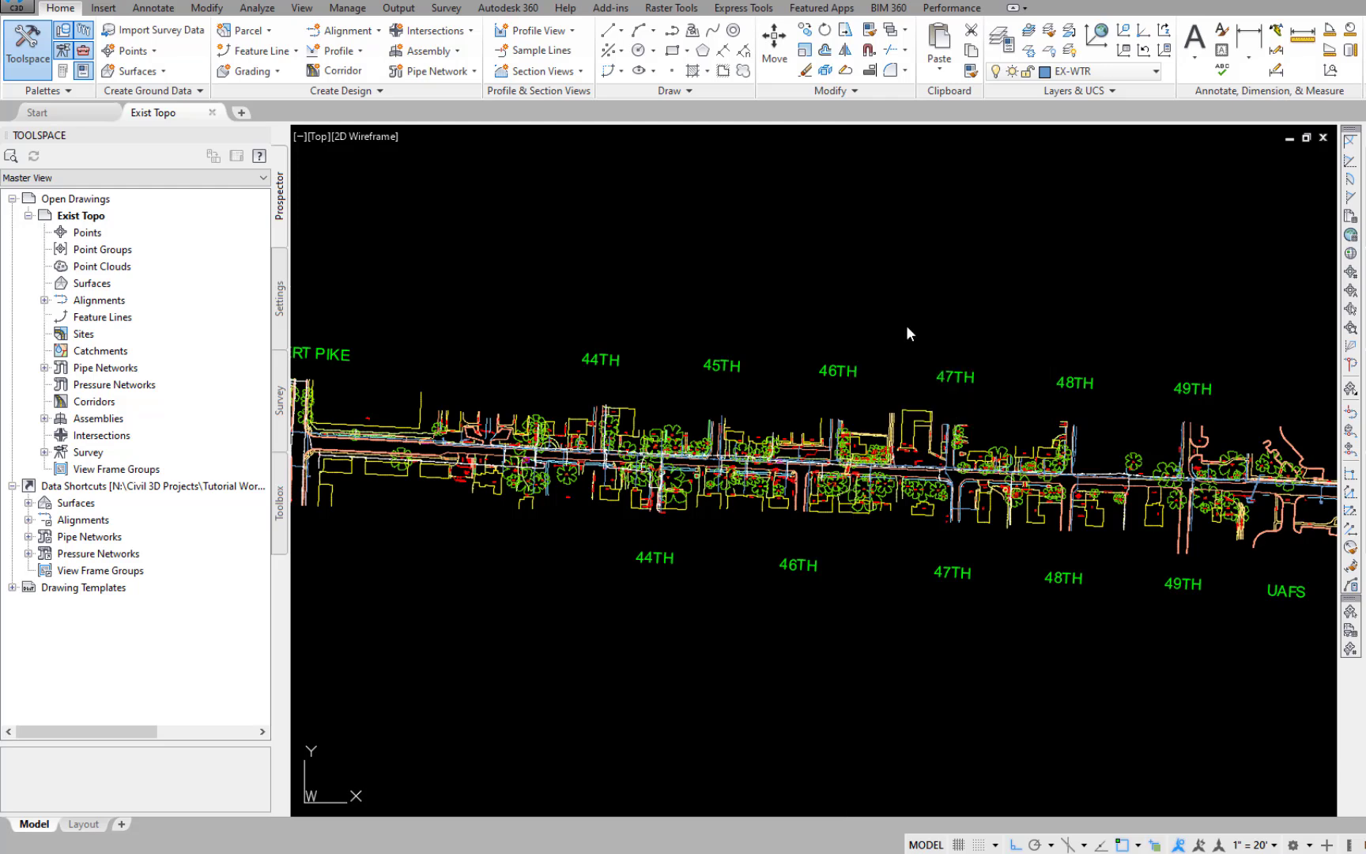
{"action": "left_click", "coordinate": [747, 592]}
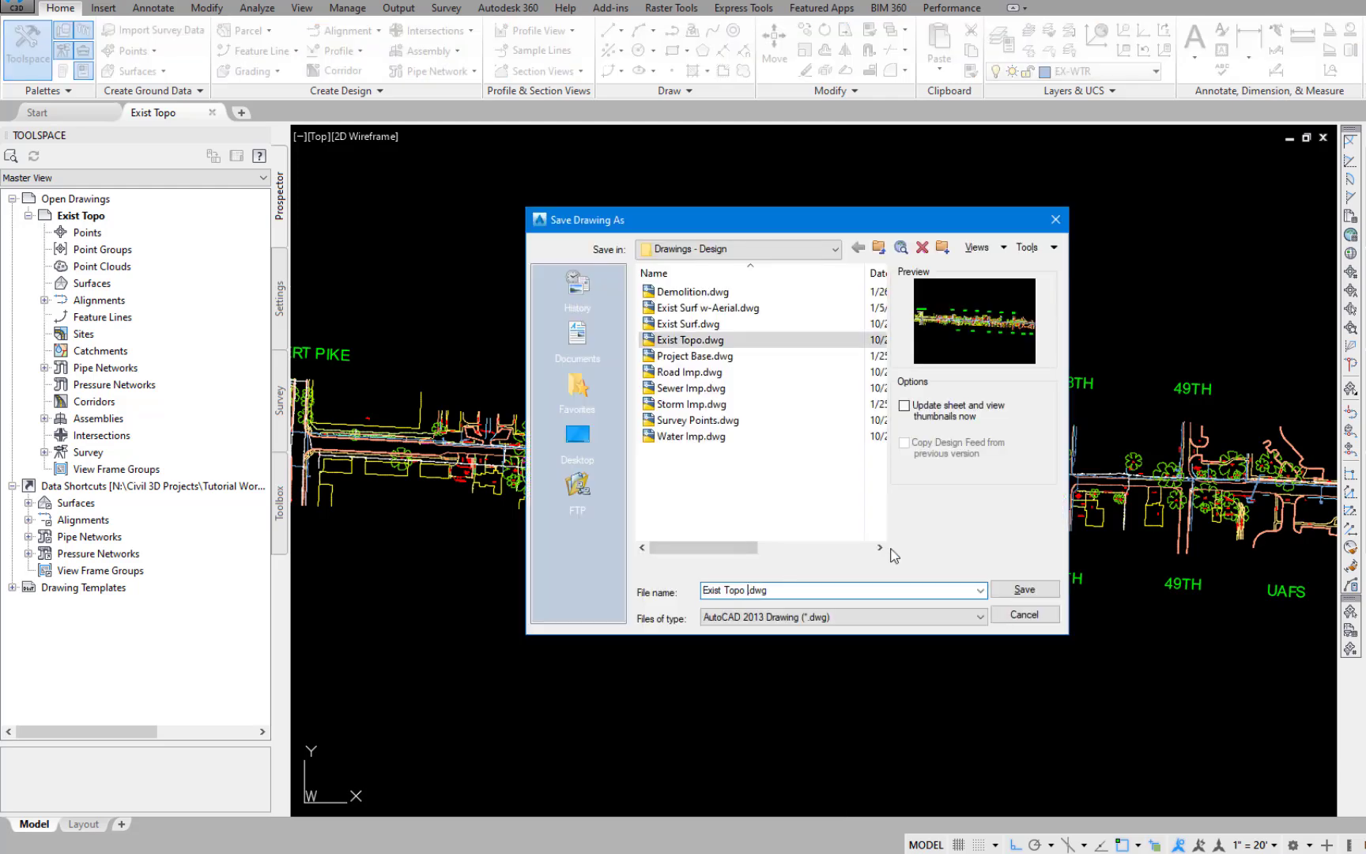
{"action": "type", "text": "Orig"}
{"action": "left_click", "coordinate": [1036, 592]}
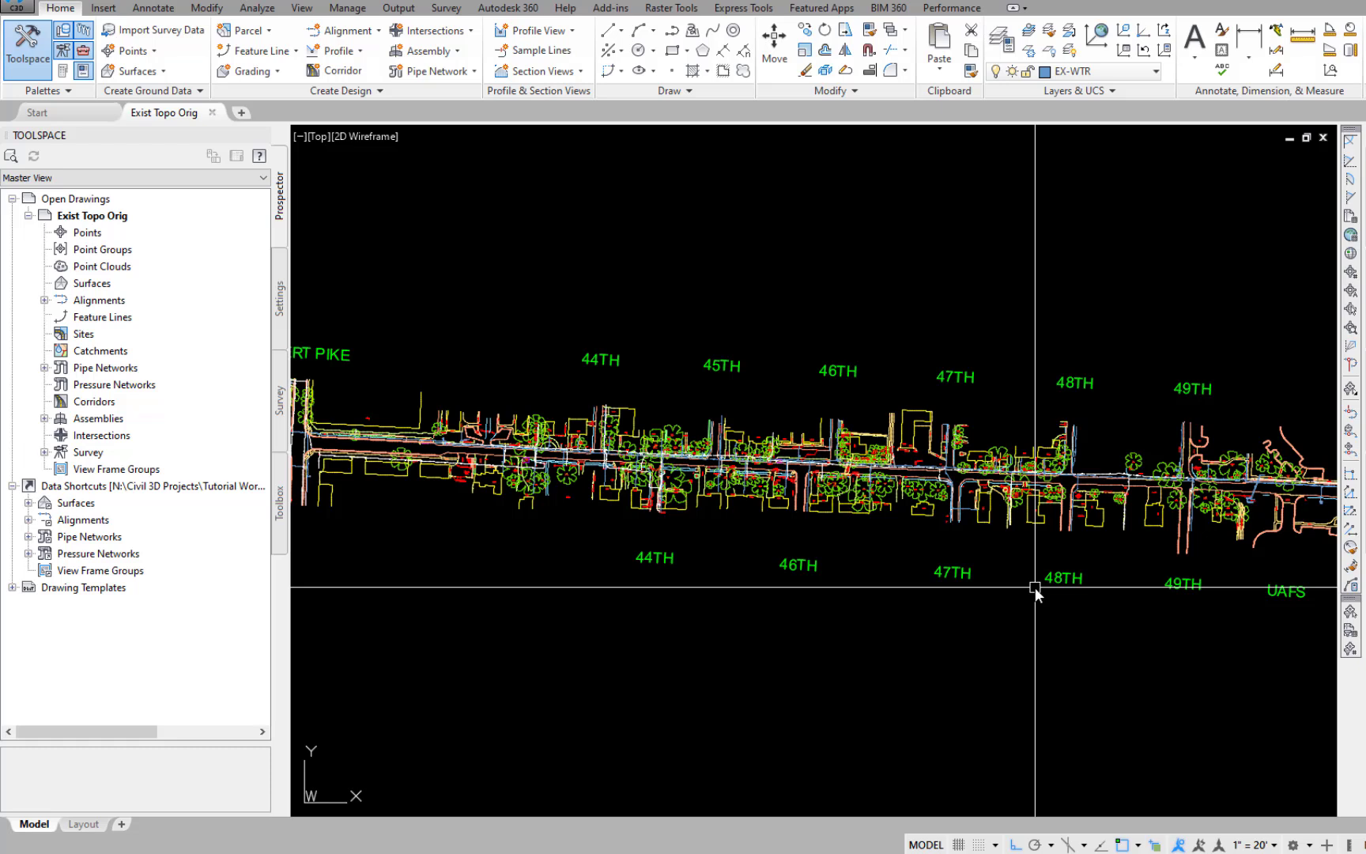
Open Exist Topo.dwg from the Drawings - Design folder.
{"action": "type", "text": "OP"}
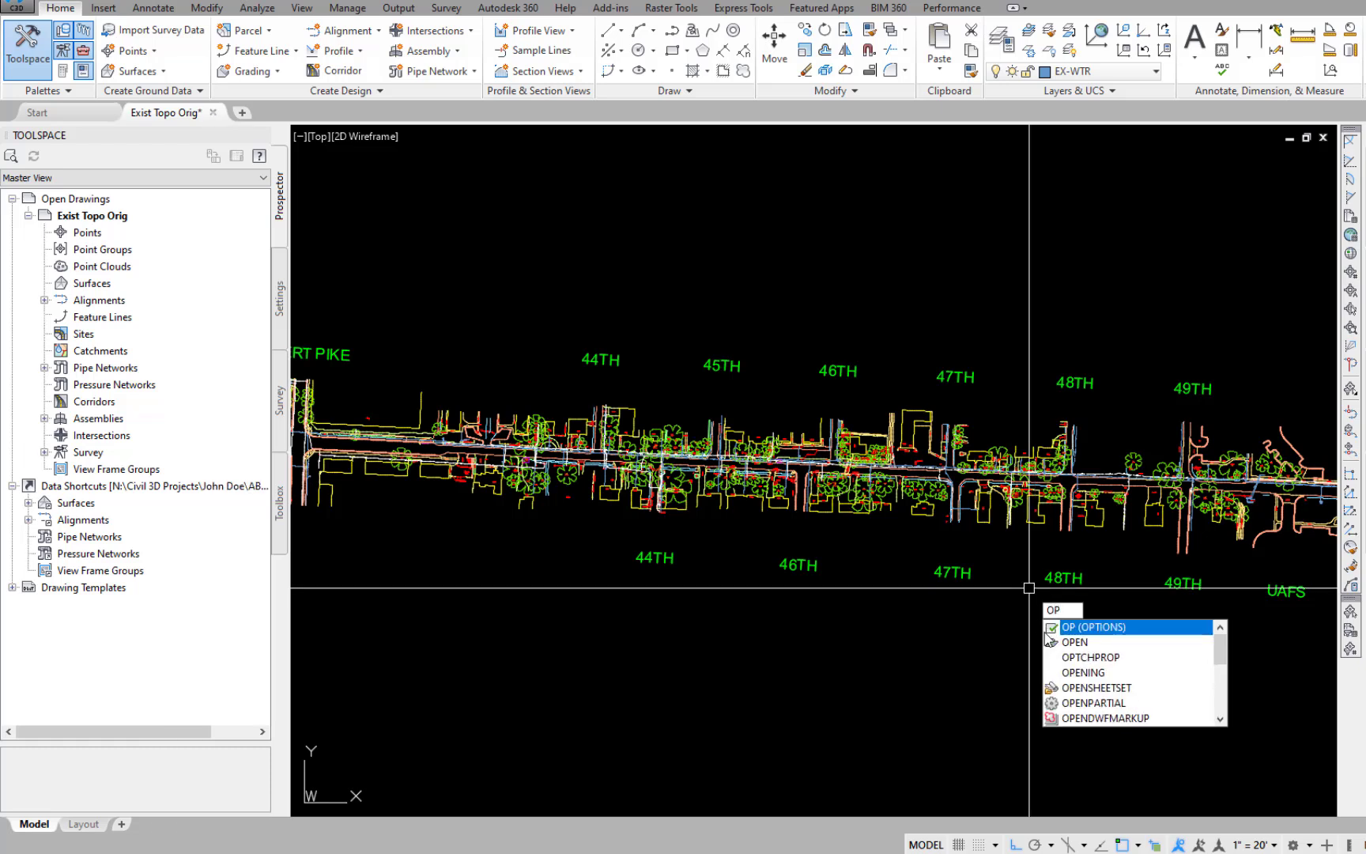
{"action": "left_click", "coordinate": [1067, 642]}
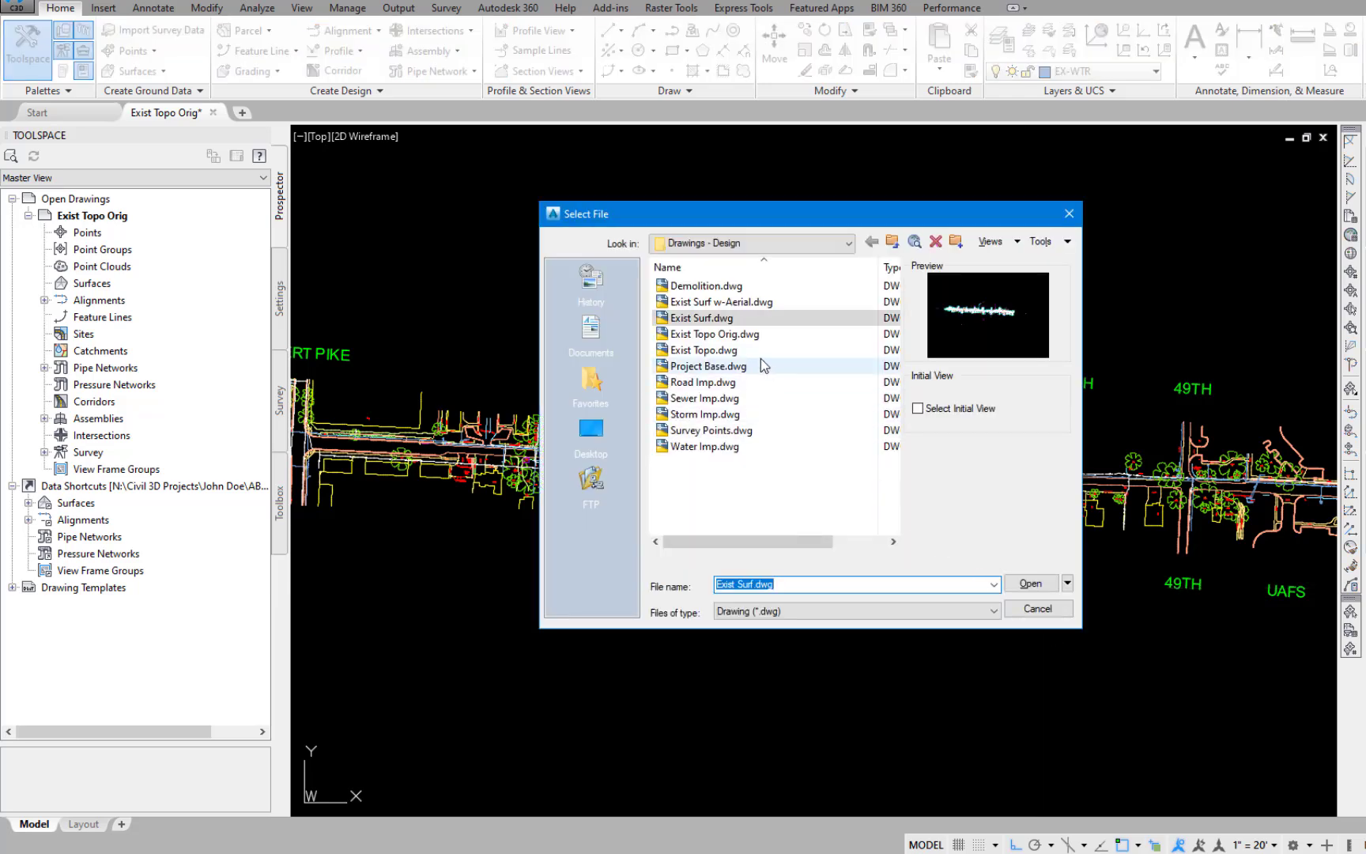
{"action": "left_click", "coordinate": [712, 350]}
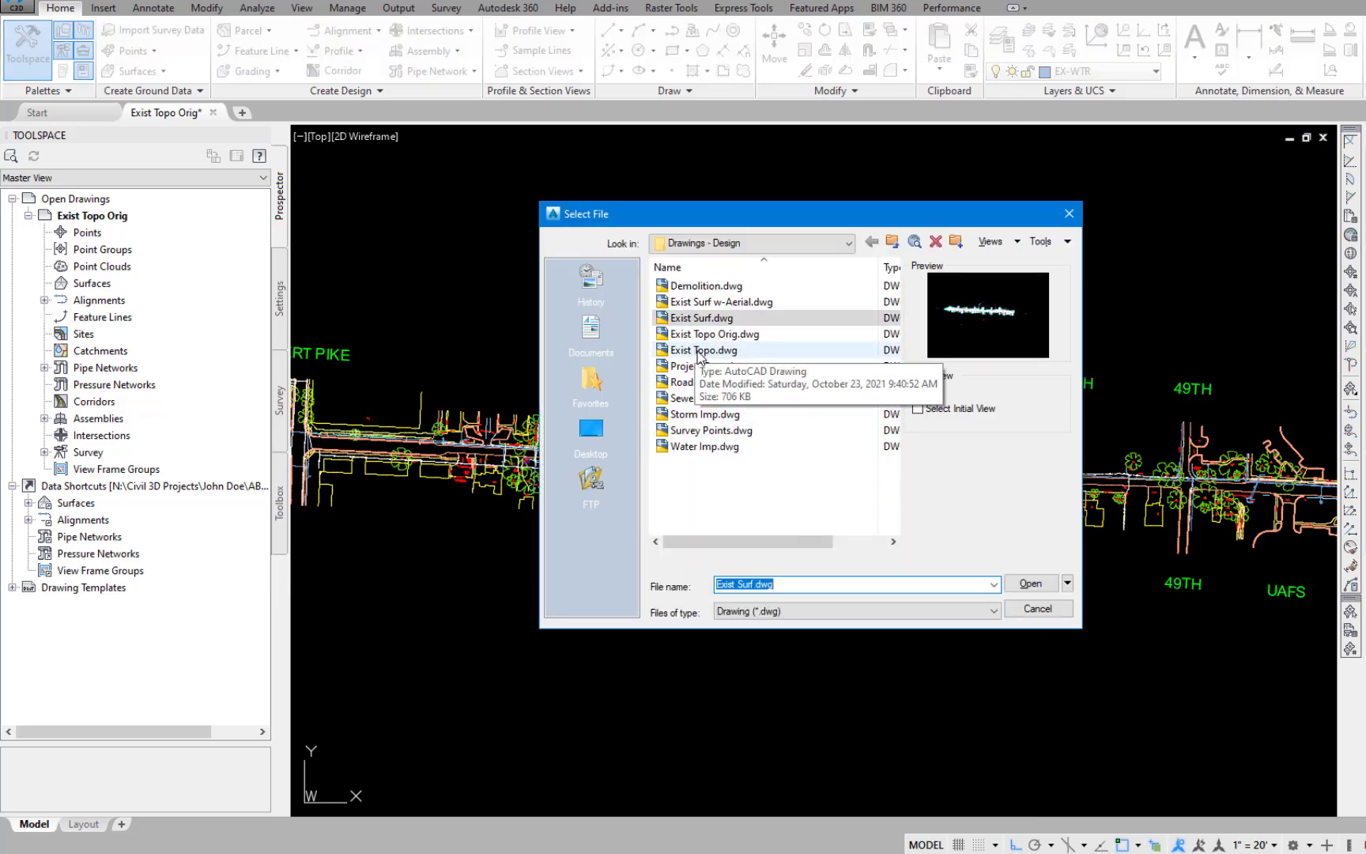
{"action": "left_click", "coordinate": [1031, 582]}
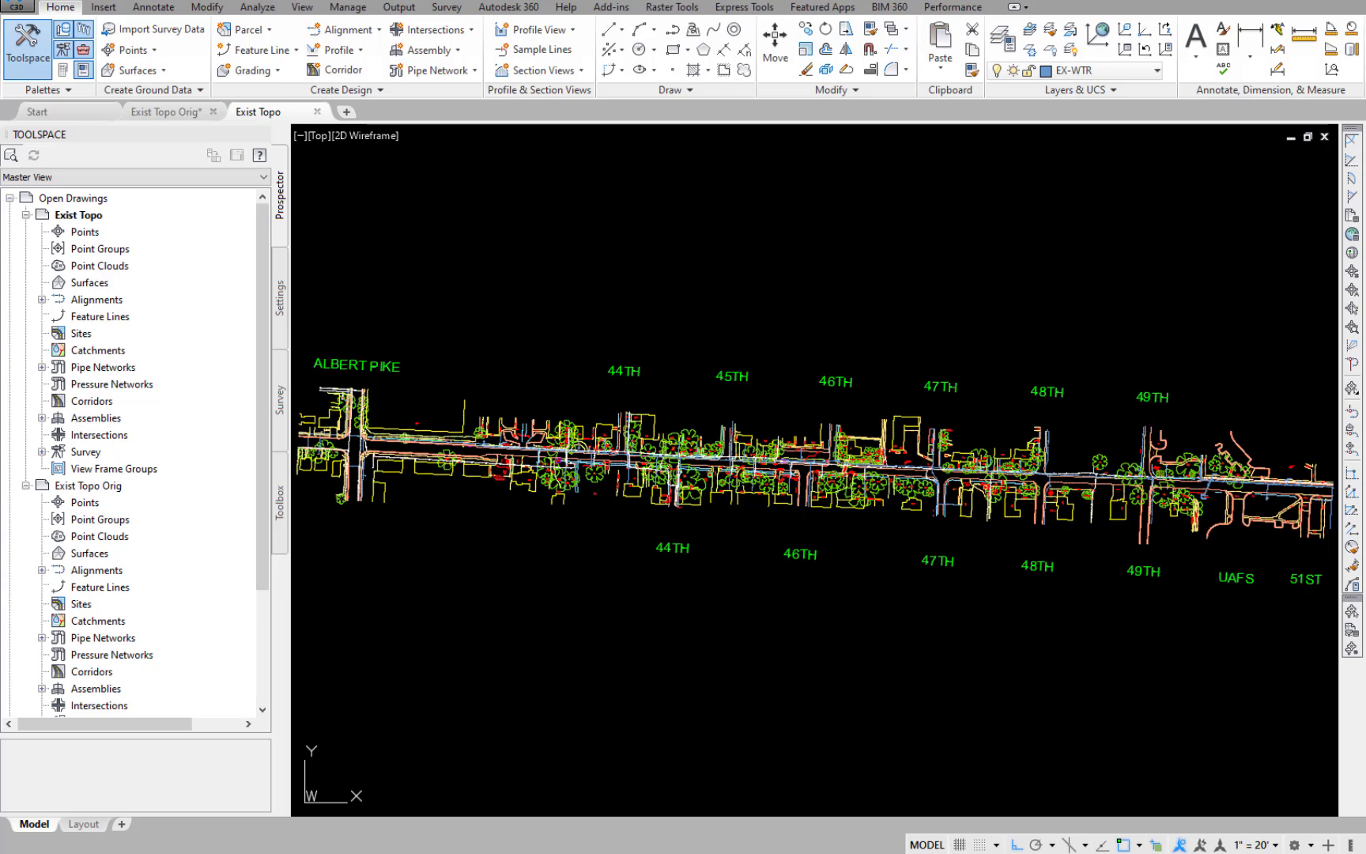
Attach Road Conc Imp.dwg from the Drawings - Reference folder as an external reference at insertion point 0,0,0 with scale 1.00.
{"action": "type", "text": "xr"}
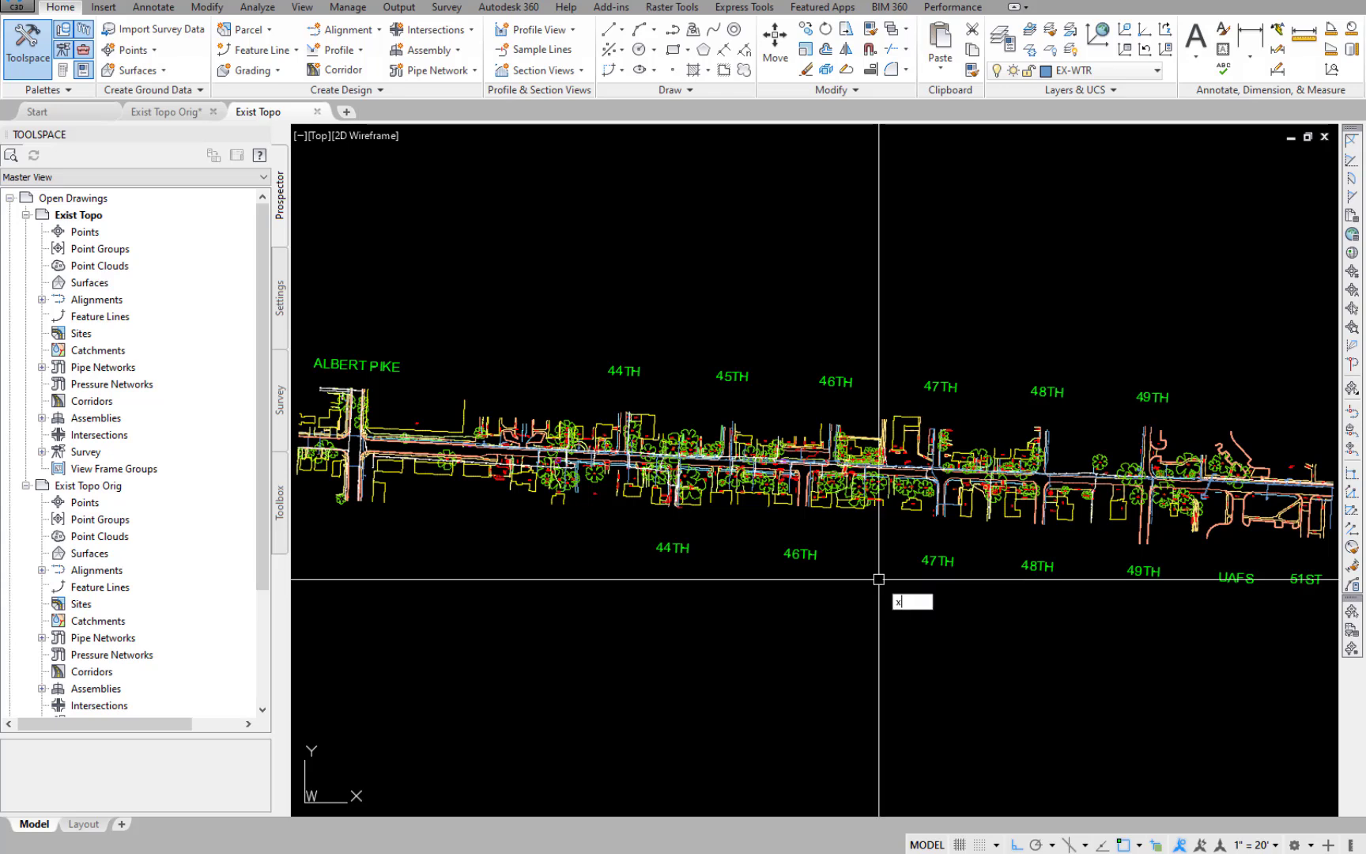
{"action": "key", "text": "Return"}
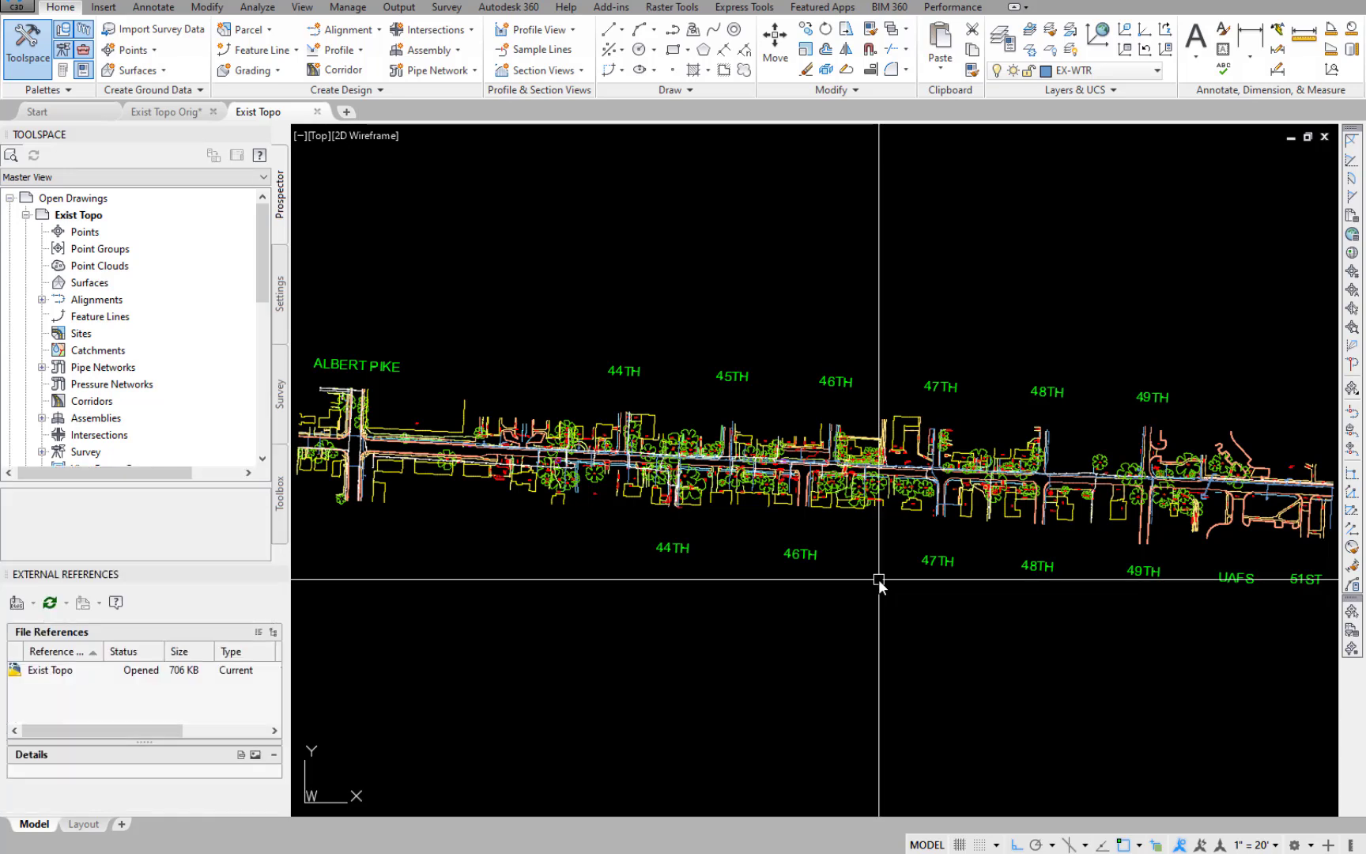
{"action": "left_click", "coordinate": [19, 602]}
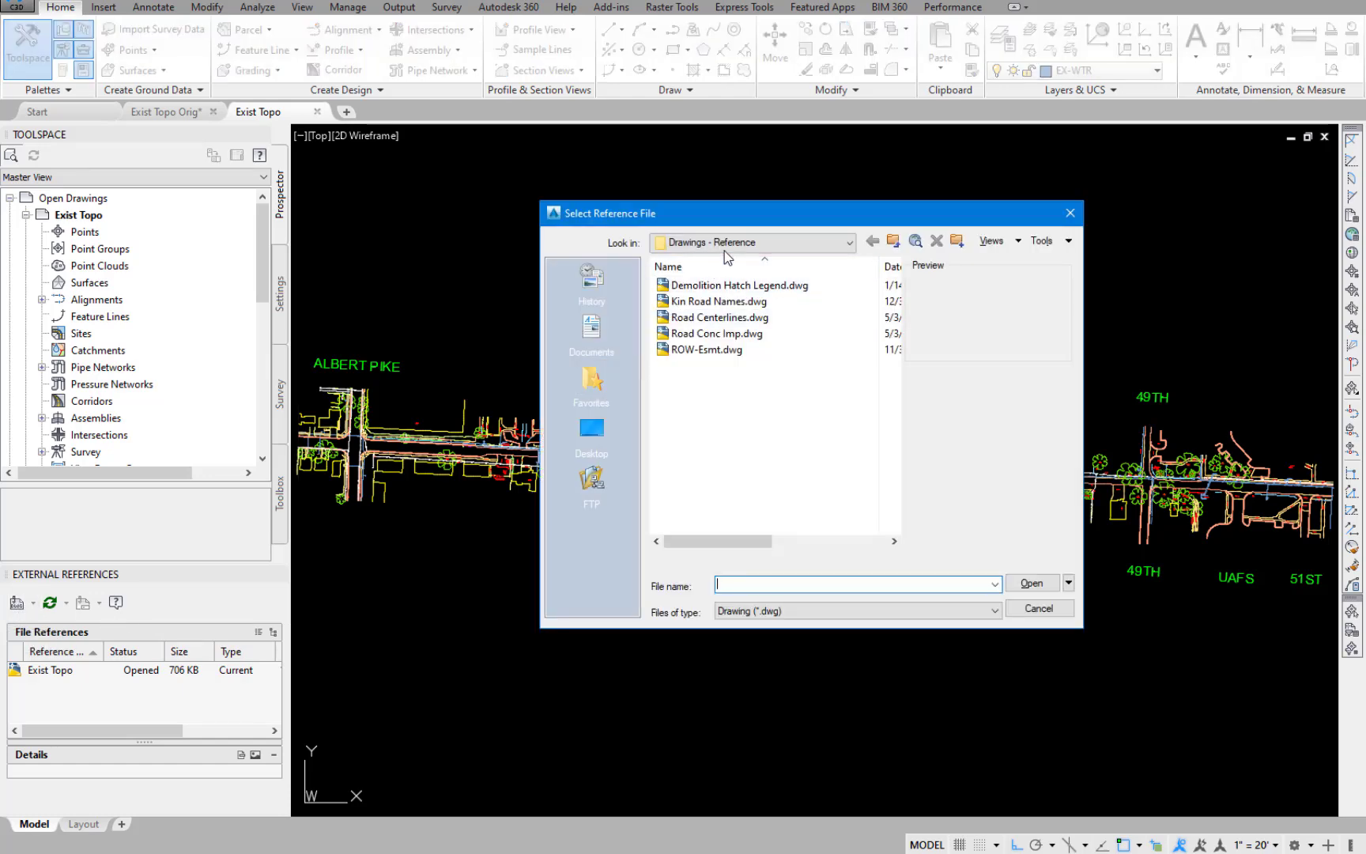
{"action": "left_click", "coordinate": [723, 334]}
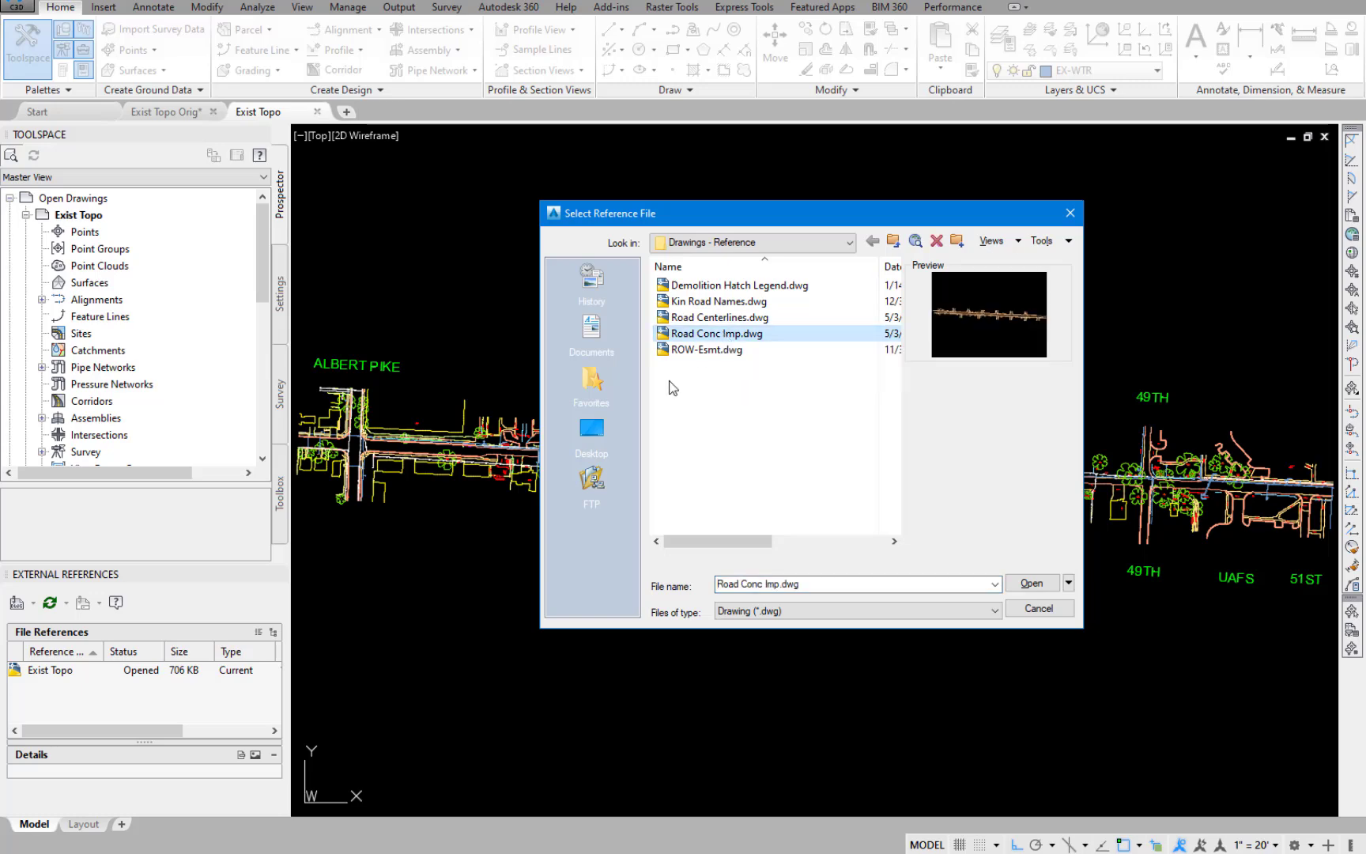
{"action": "left_click", "coordinate": [1032, 584]}
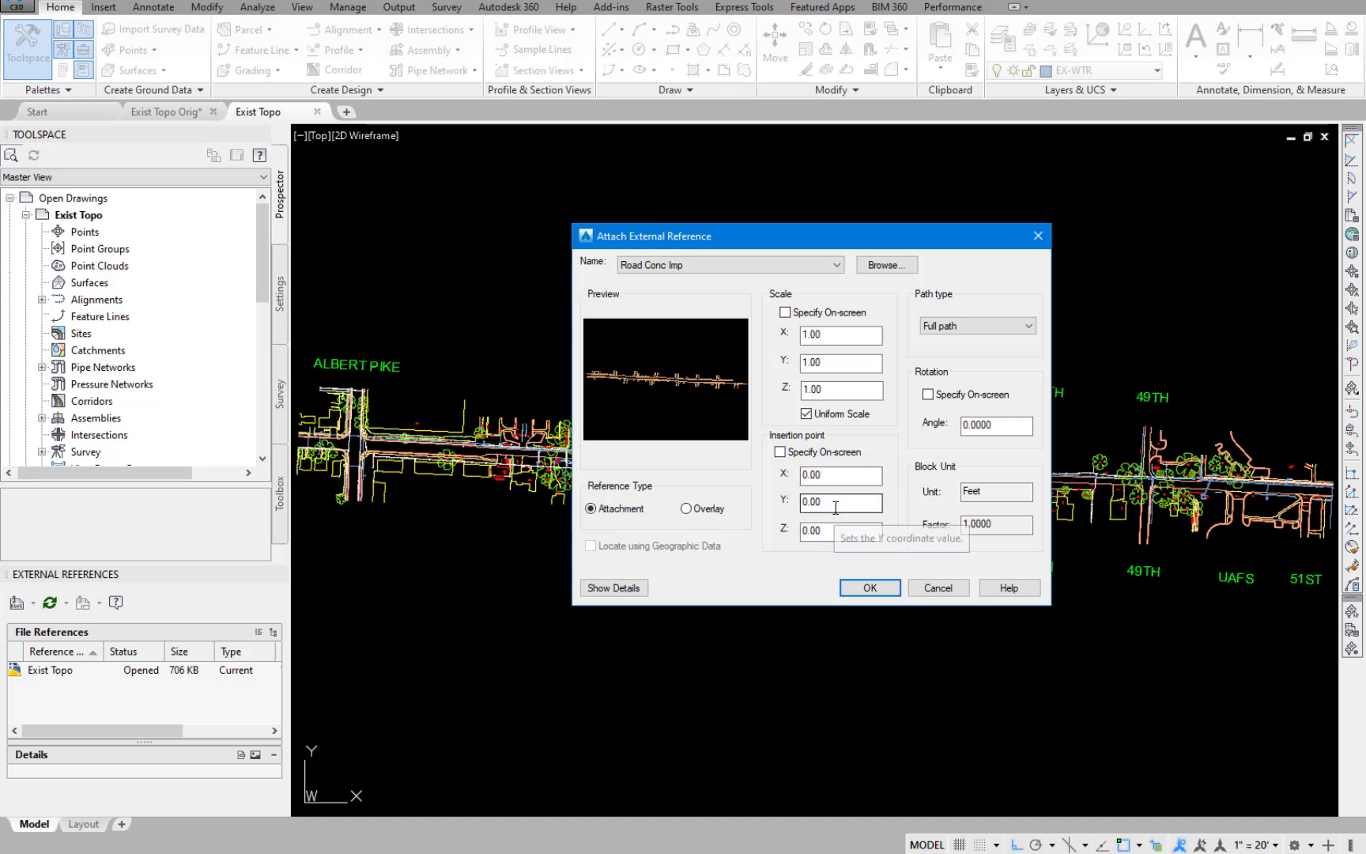
{"action": "left_click", "coordinate": [880, 587]}
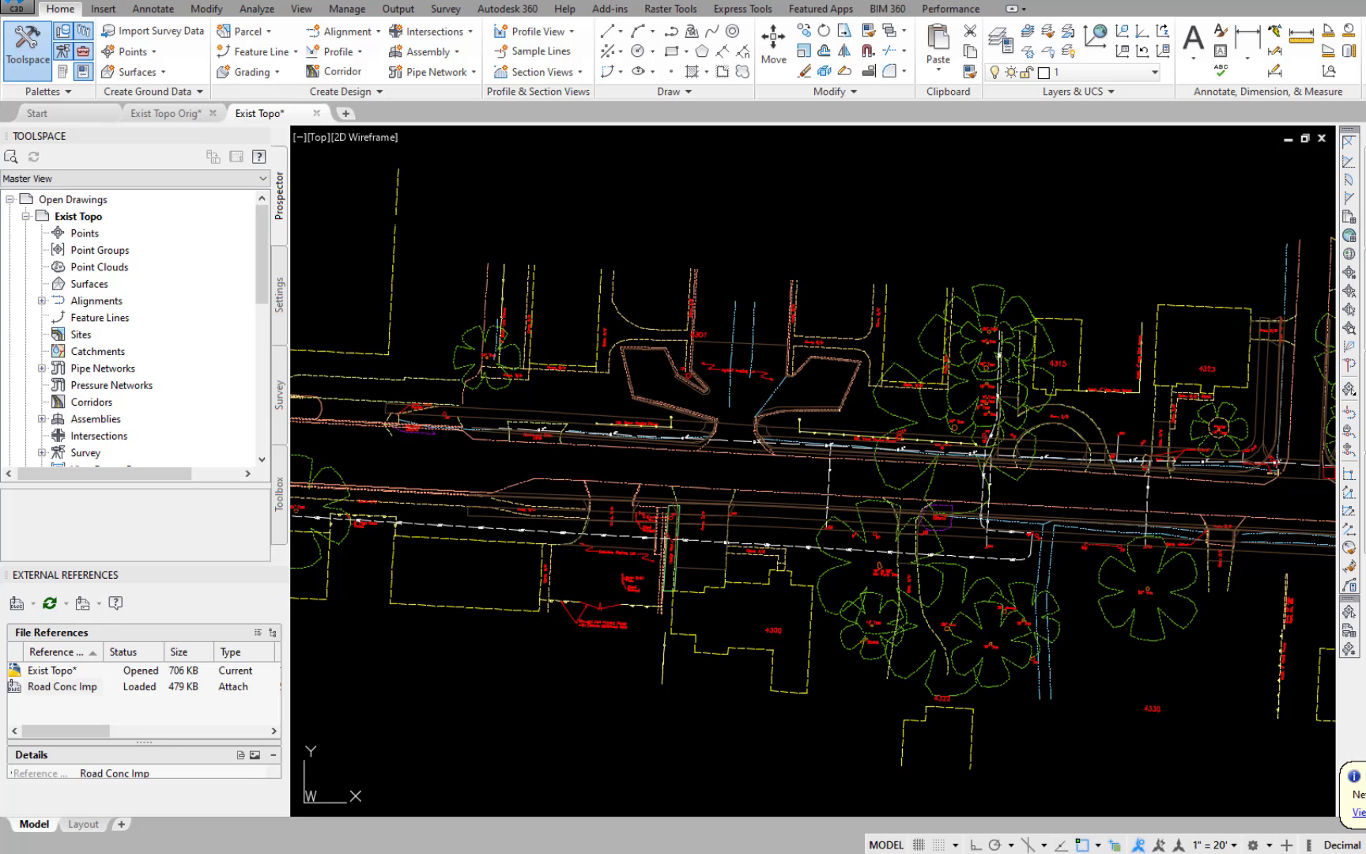
Check the attached road reference and the two existing curb polylines at the west island's corner above the wood plank fence.
{"action": "left_click", "coordinate": [731, 421]}
{"action": "key", "text": "Escape"}
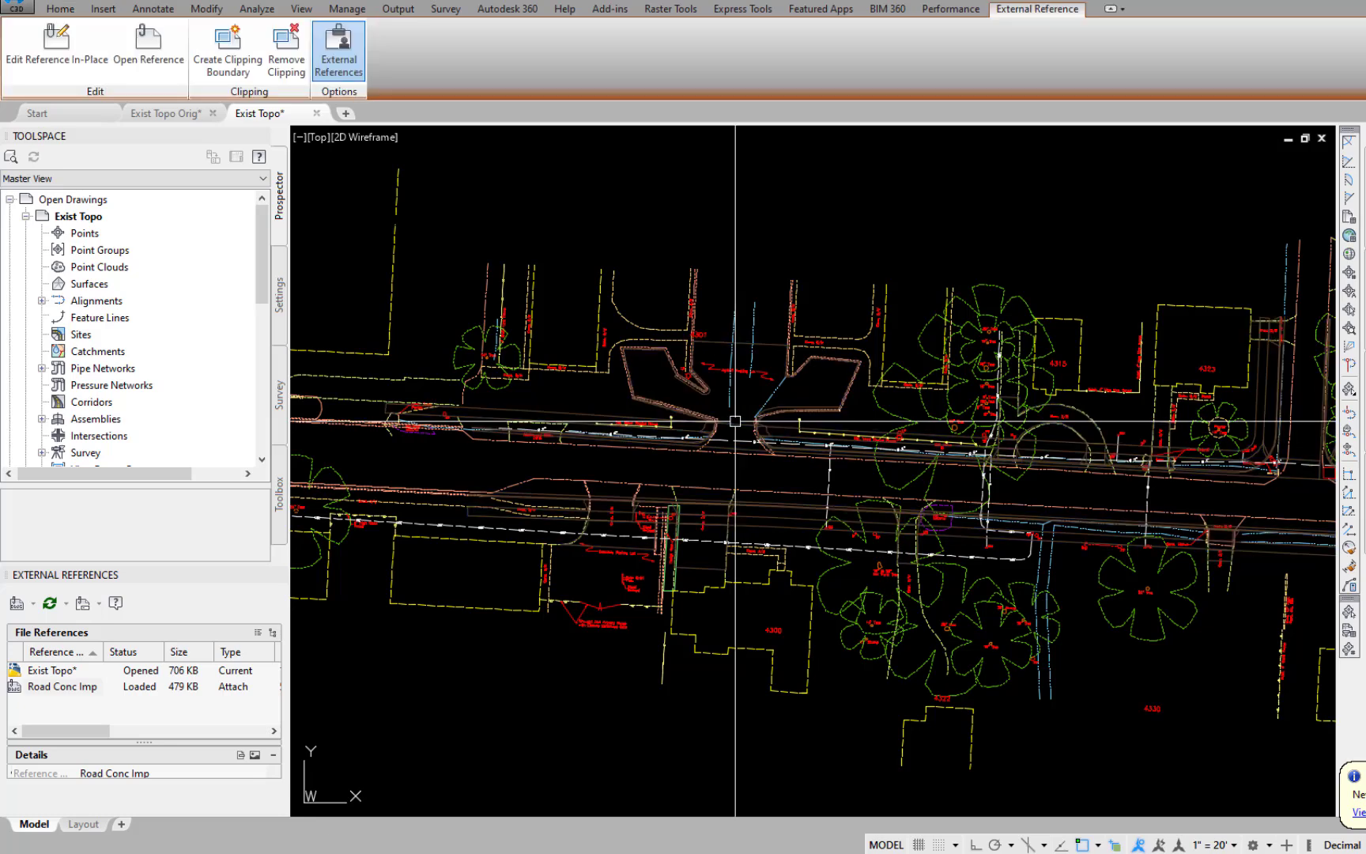
{"action": "scroll", "coordinate": [640, 389], "scroll_direction": "up", "scroll_amount": 6}
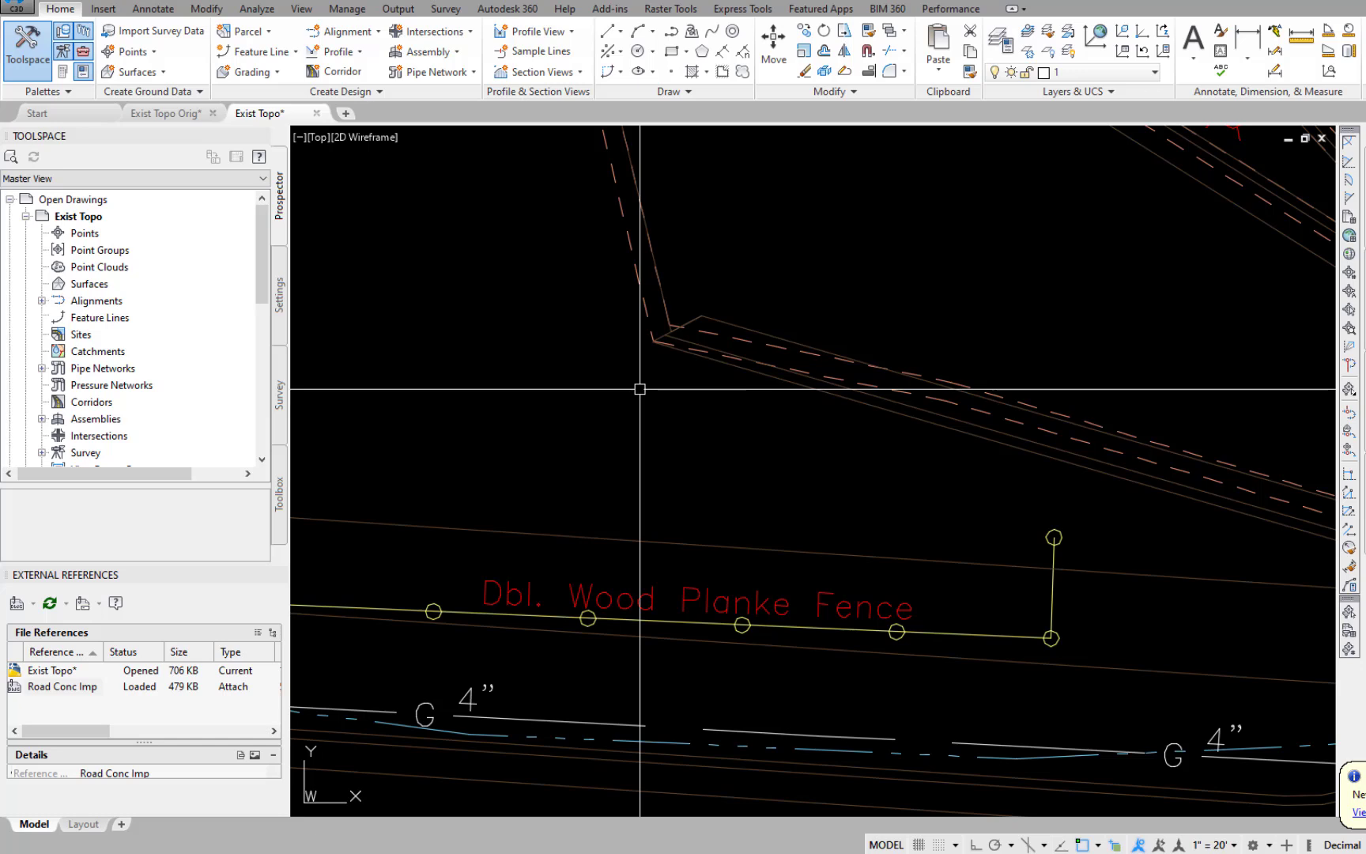
{"action": "left_click", "coordinate": [650, 320]}
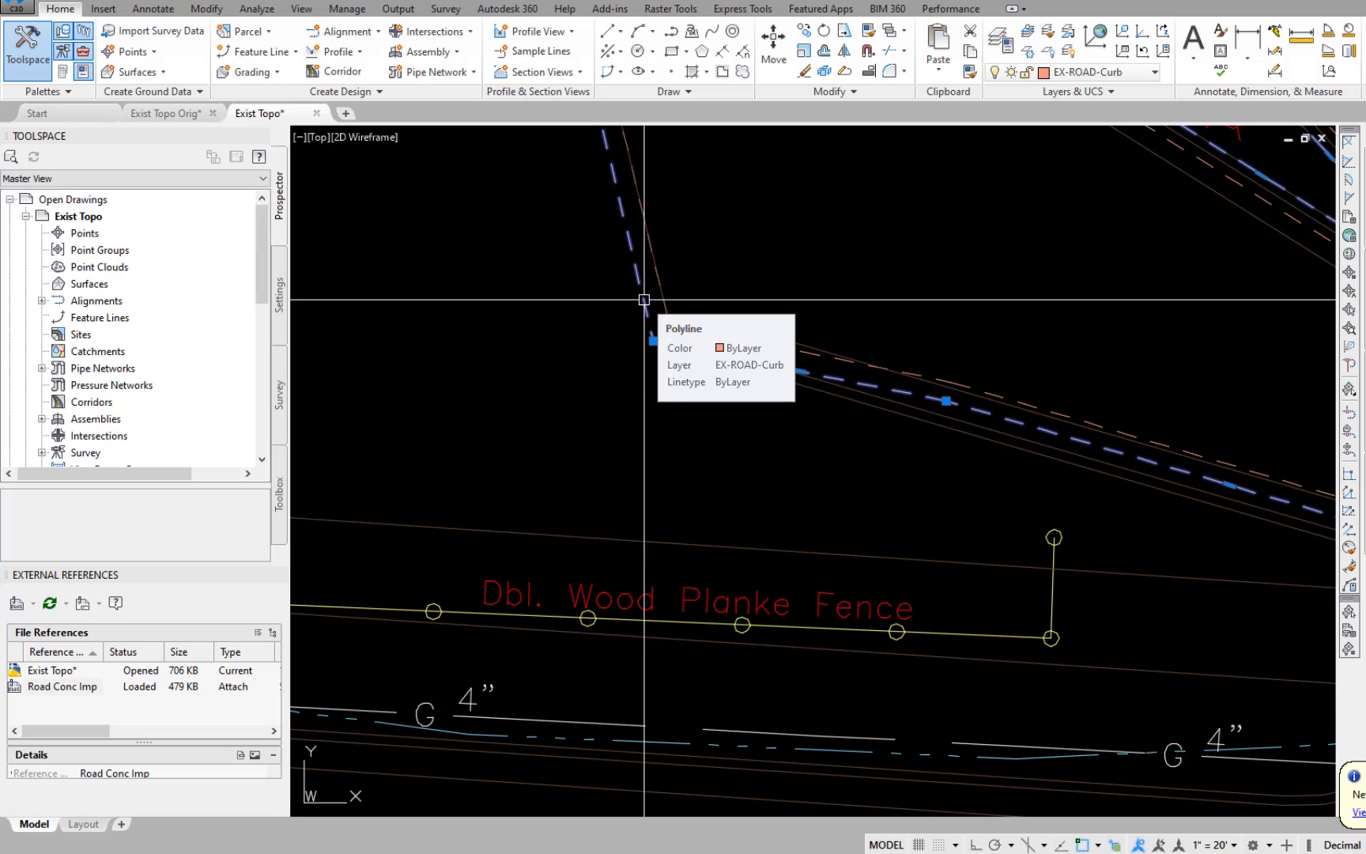
{"action": "left_click", "coordinate": [662, 268]}
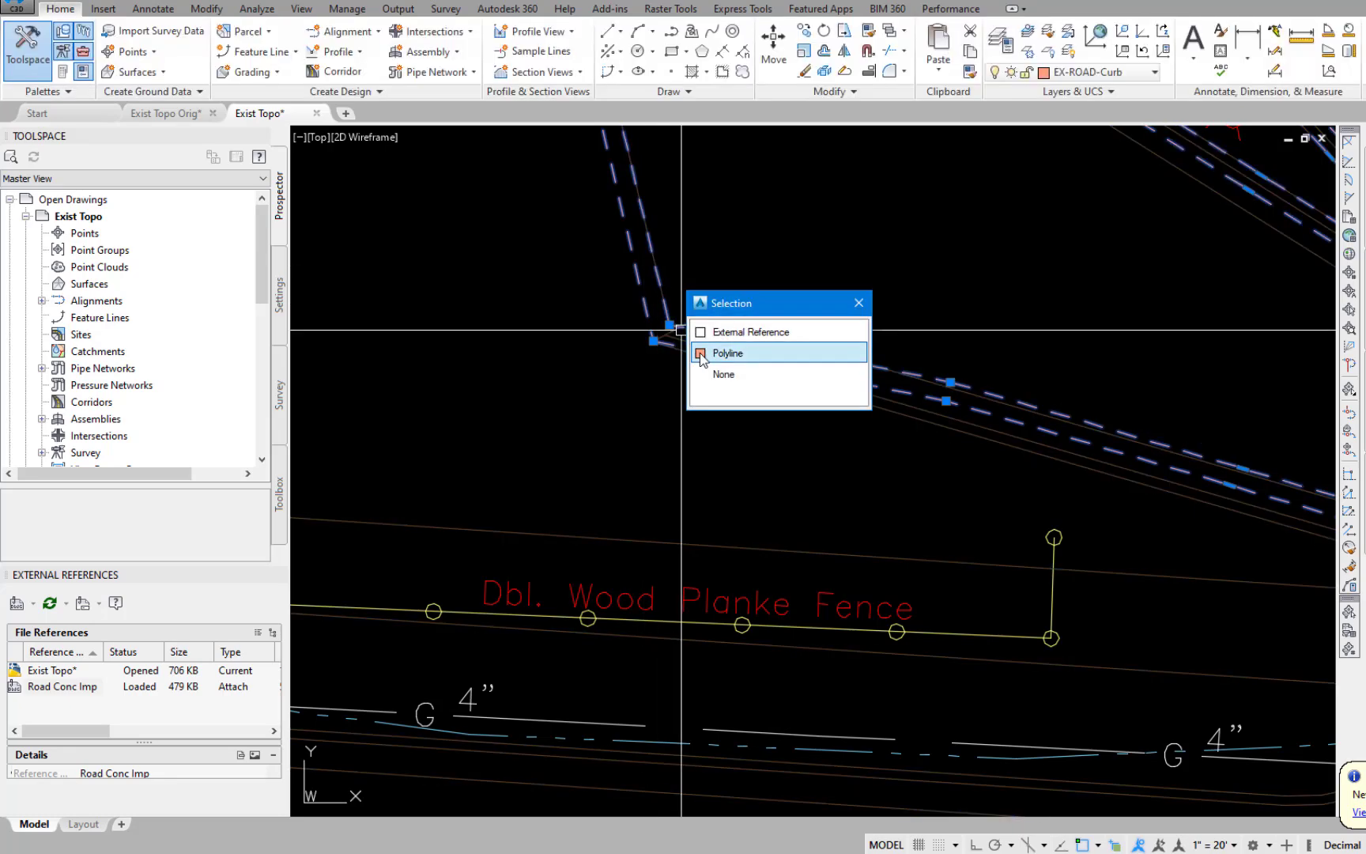
{"action": "left_click", "coordinate": [721, 352]}
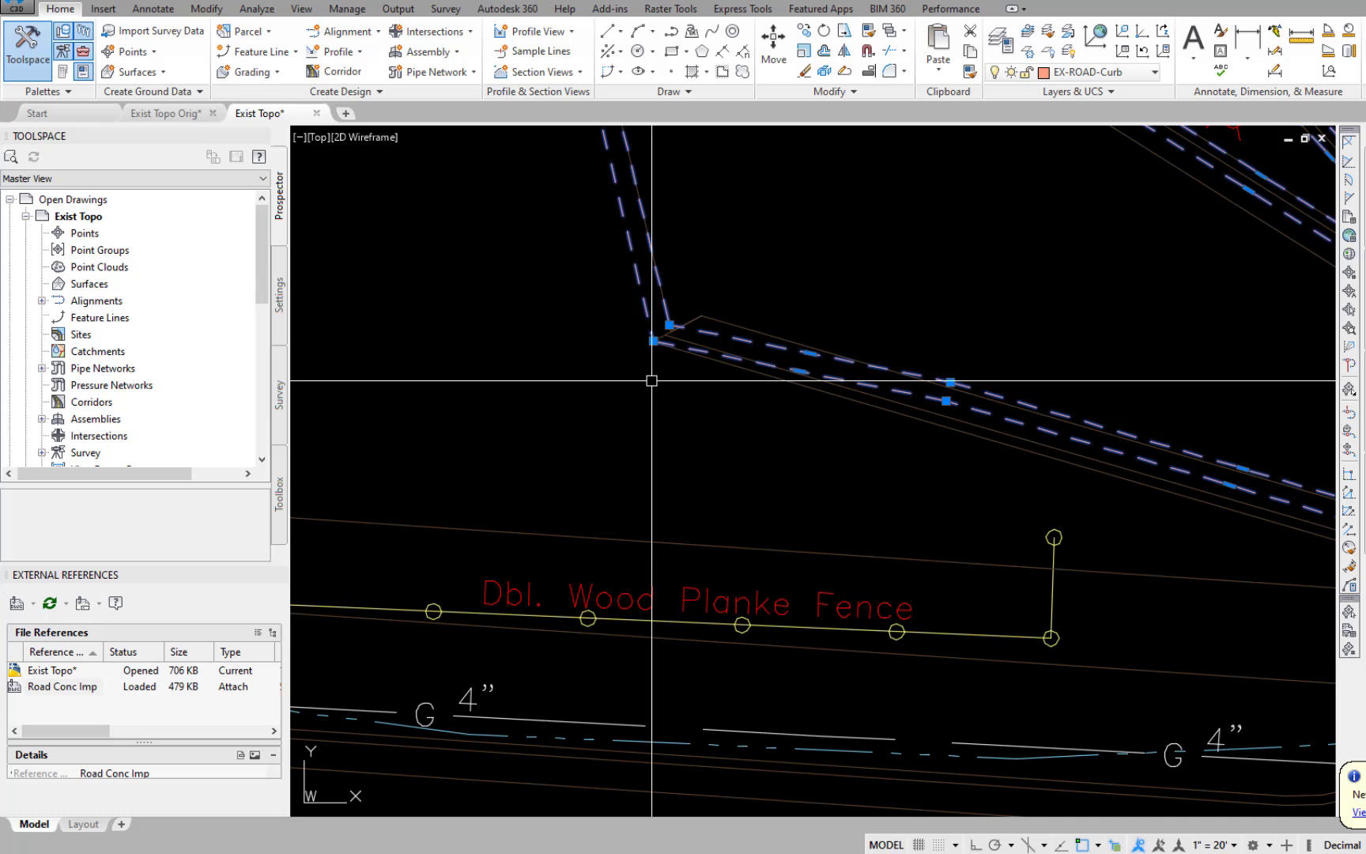
Draw a short line joining the inner and outer curb vertices at the west island's corner above the wood plank fence.
{"action": "type", "text": "l"}
{"action": "key", "text": "Return"}
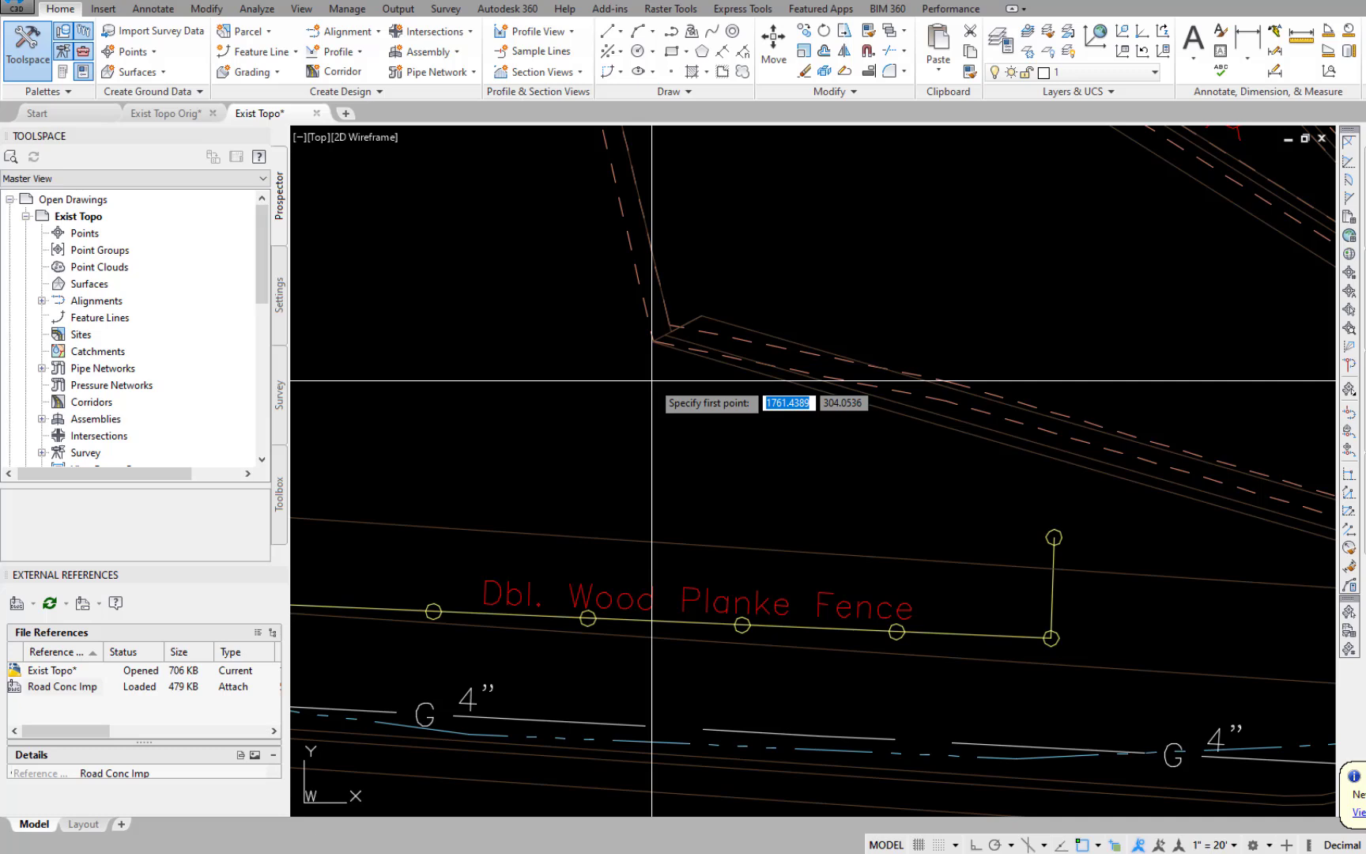
{"action": "left_click", "coordinate": [653, 337]}
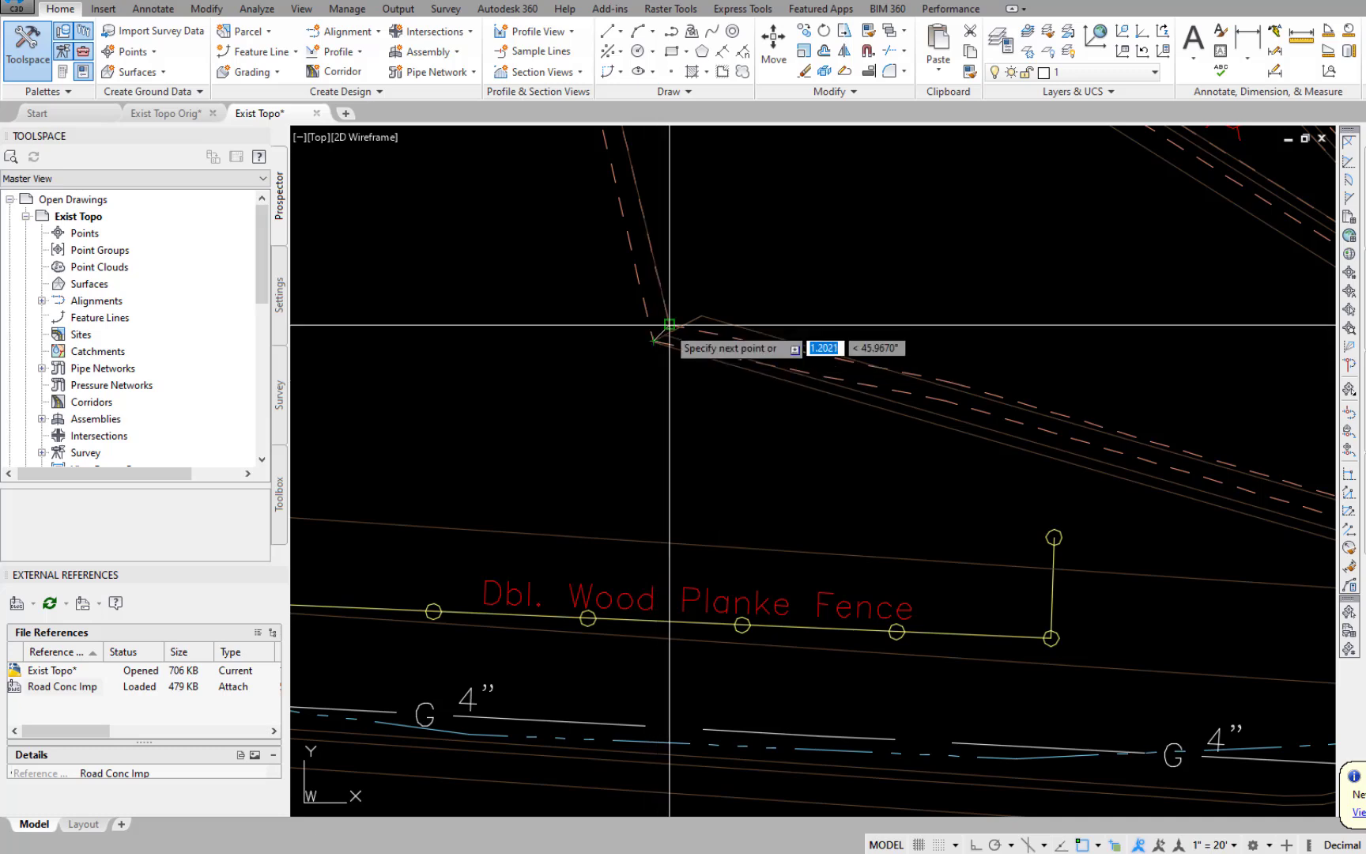
{"action": "key", "text": "Escape"}
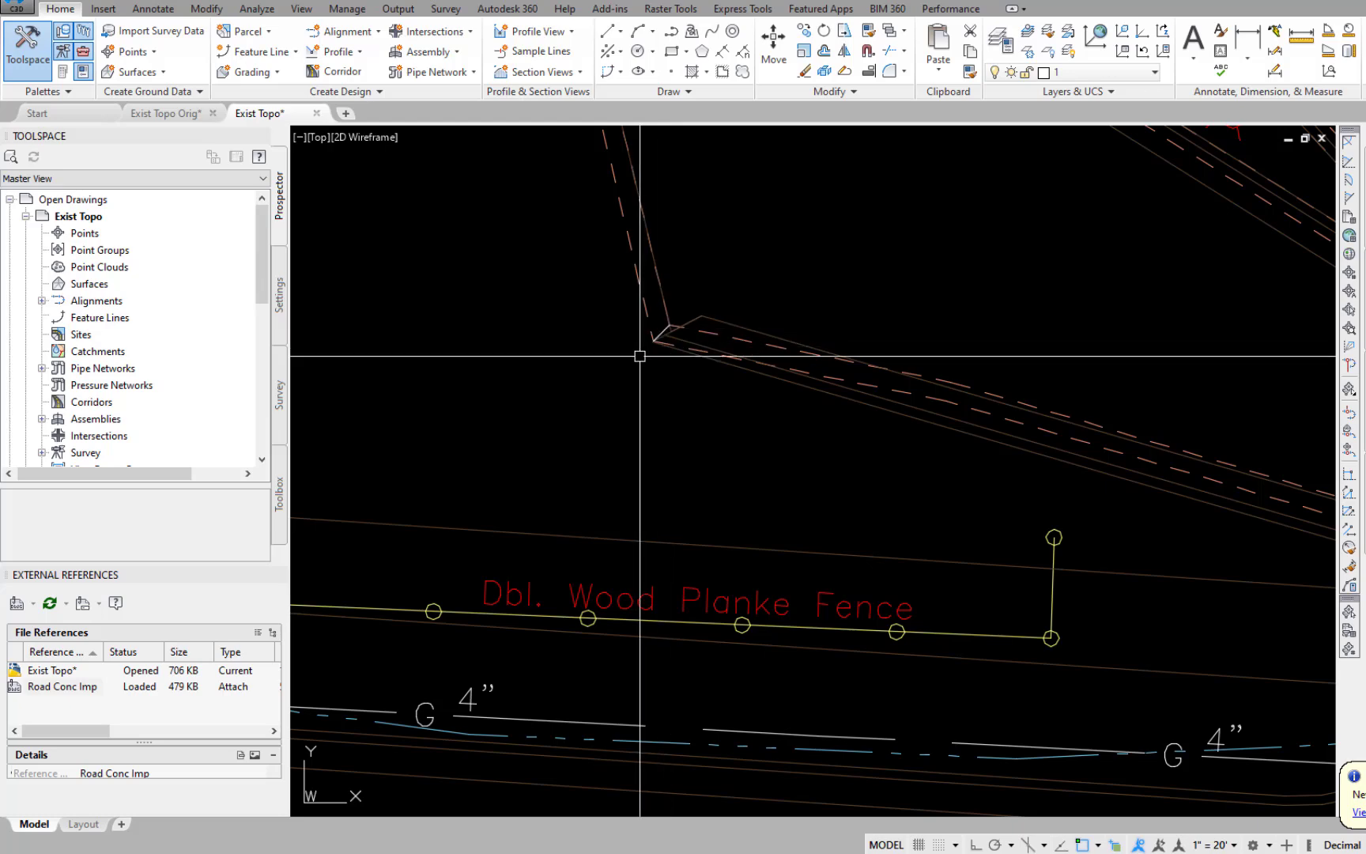
Draw a short line across the two curb edges at the west island's bend on the west side of the light pole.
{"action": "scroll", "coordinate": [640, 356], "scroll_direction": "down", "scroll_amount": 6}
{"action": "scroll", "coordinate": [831, 257], "scroll_direction": "up", "scroll_amount": 6}
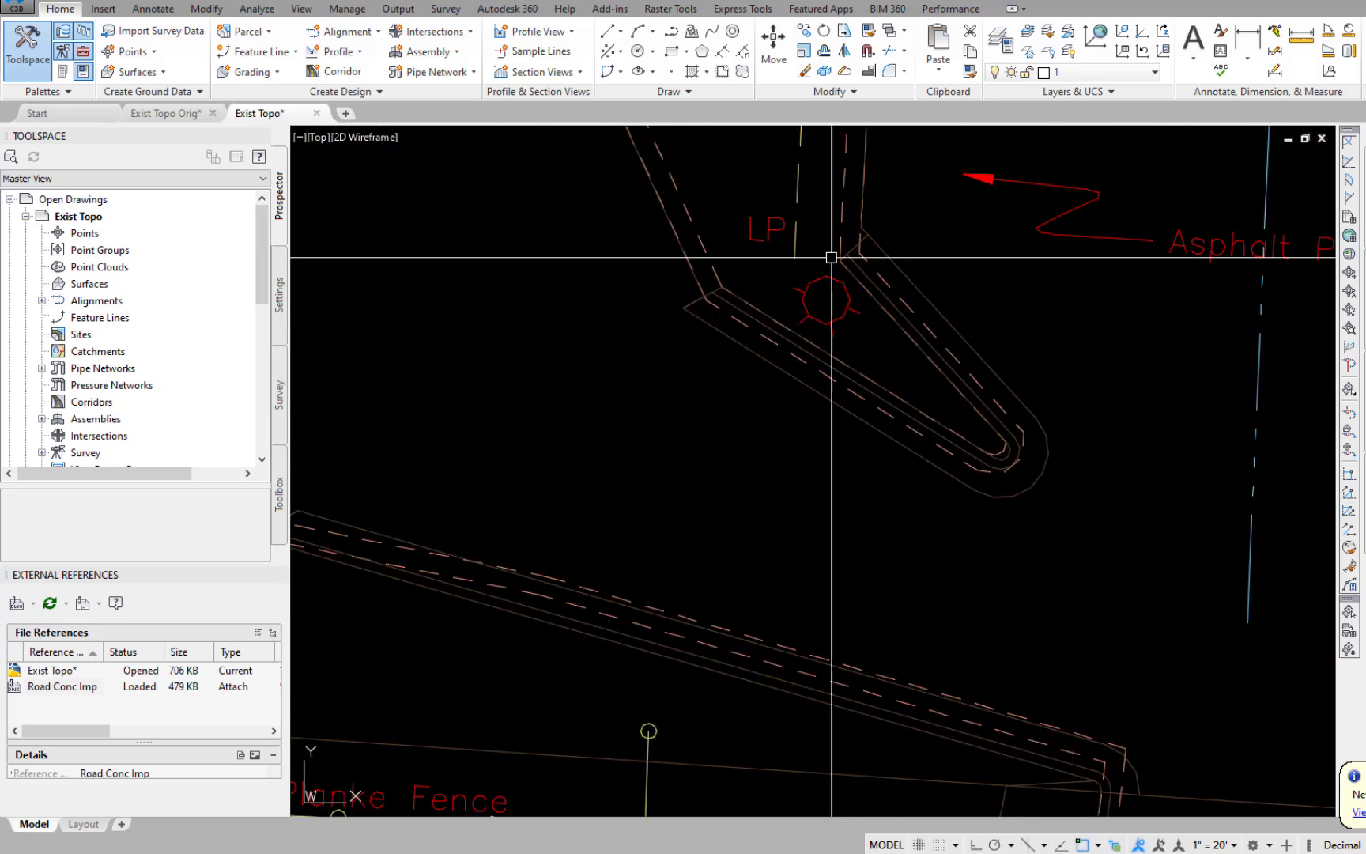
{"action": "middle_click_drag", "start_coordinate": [831, 257], "coordinate": [812, 531]}
{"action": "type", "text": "l"}
{"action": "key", "text": "Return"}
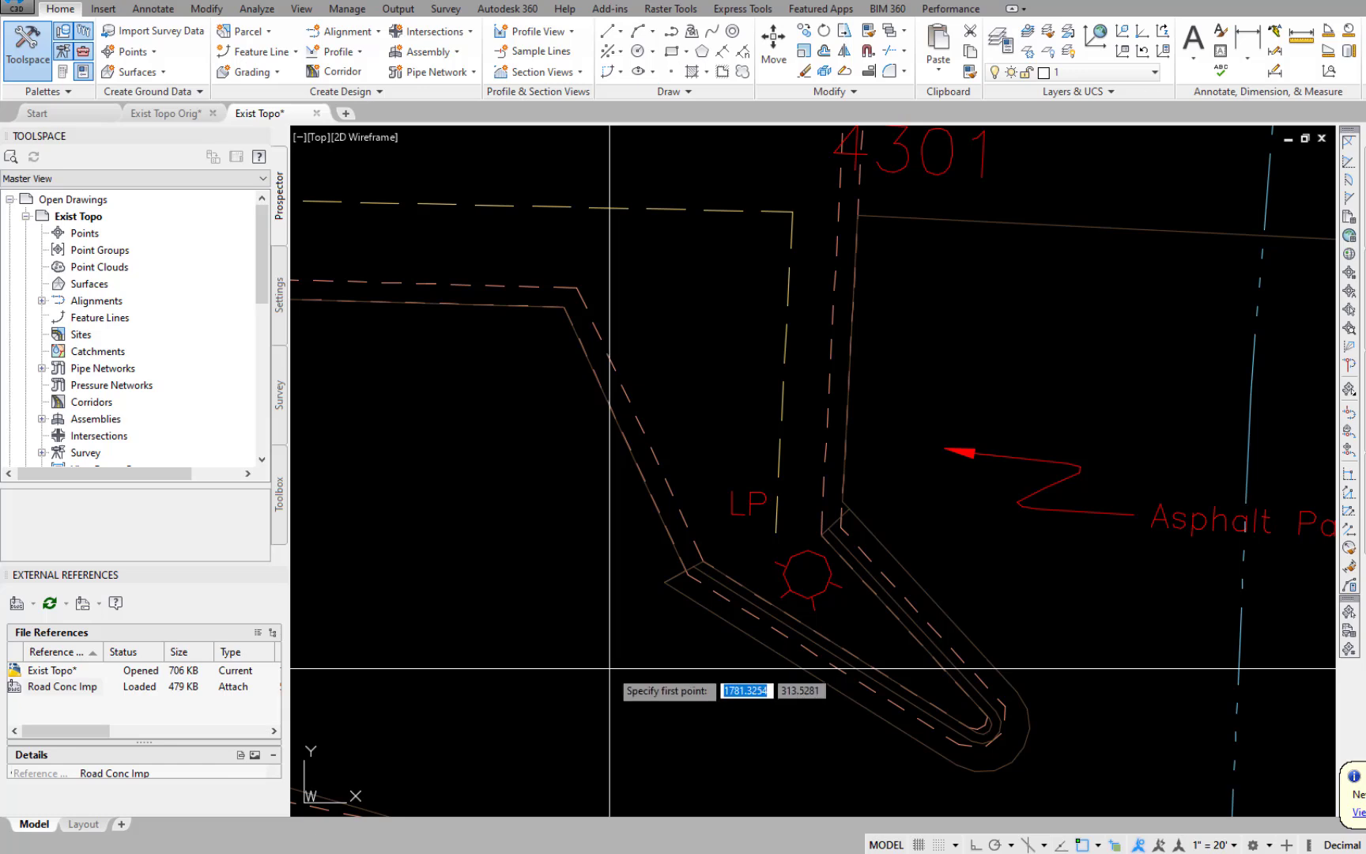
{"action": "left_click", "coordinate": [686, 576]}
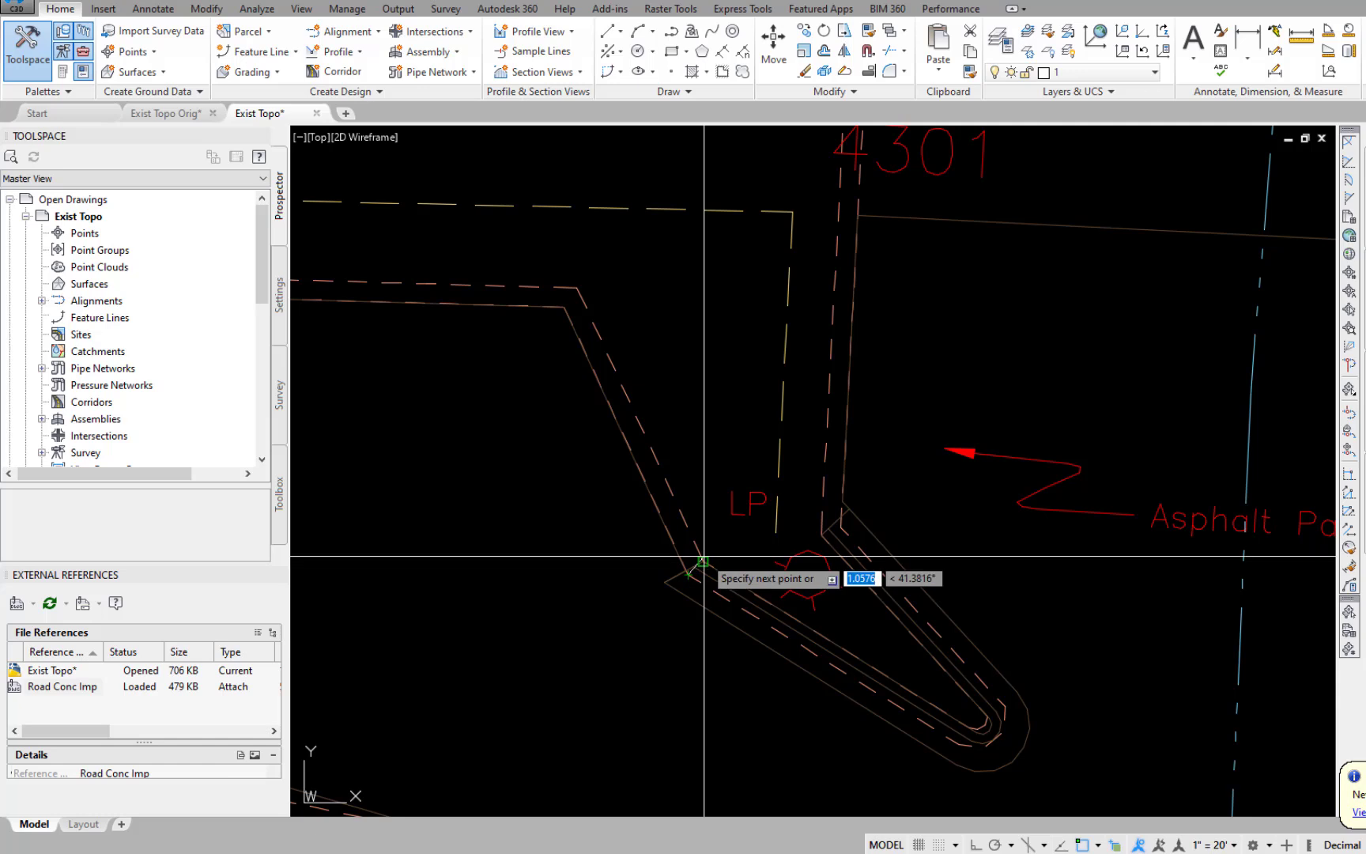
{"action": "key", "text": "Return"}
{"action": "key", "text": "Return"}
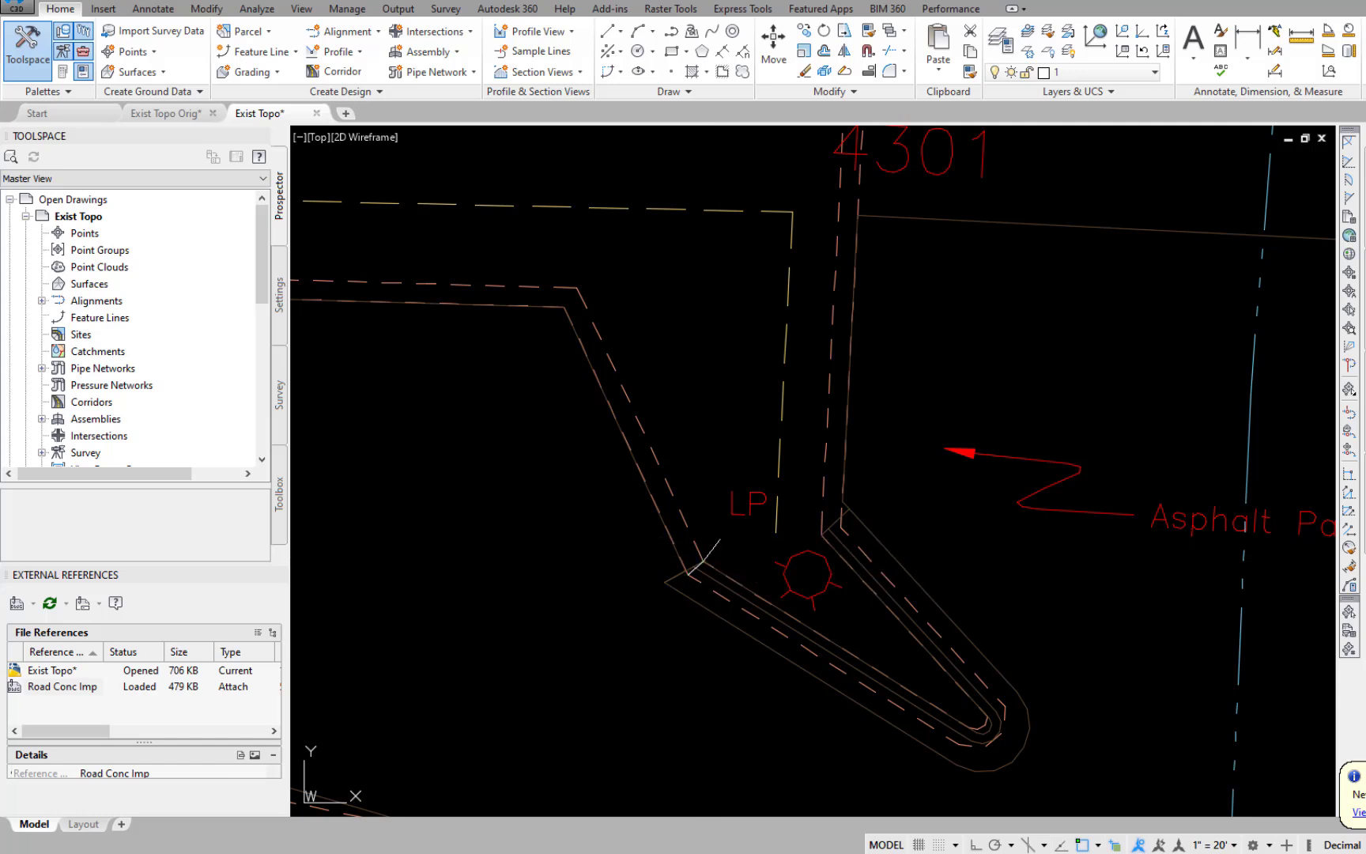
Draw a short line across the two curb edges at the bend on the east side of the light pole.
{"action": "left_click", "coordinate": [822, 535]}
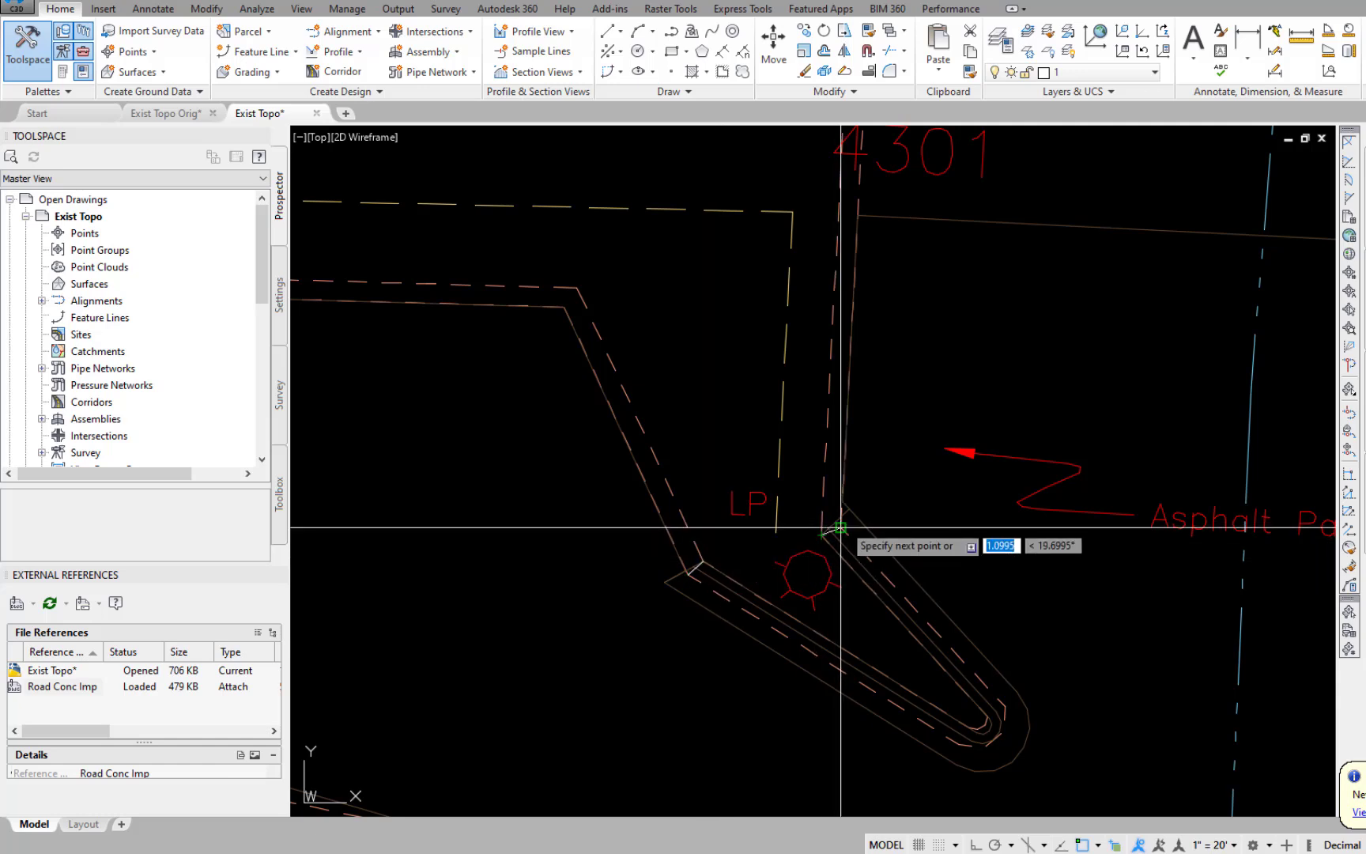
{"action": "left_click", "coordinate": [841, 527]}
{"action": "key", "text": "Return"}
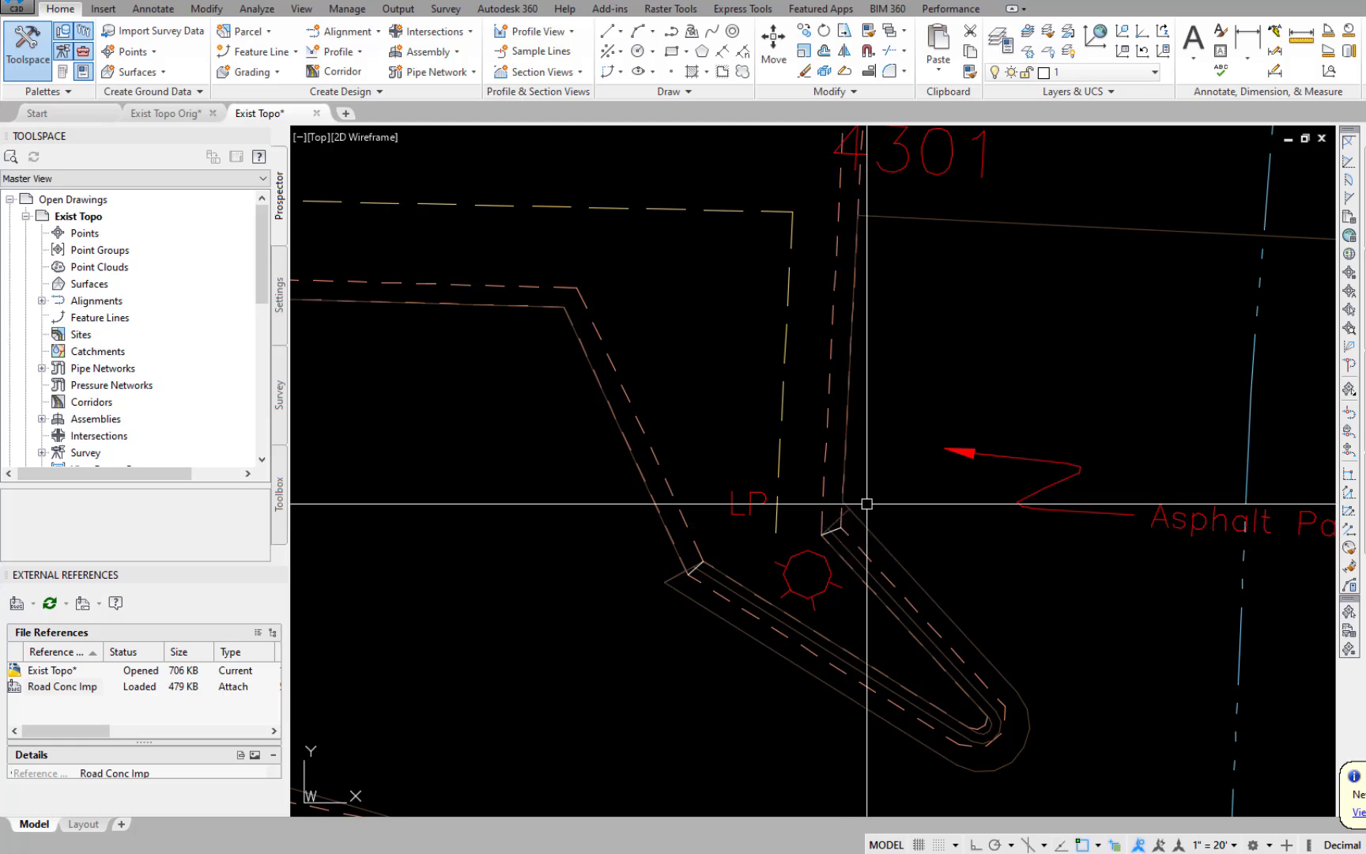
Draw a short line joining the inner and outer curb vertices at the east island's southeast corner.
{"action": "scroll", "coordinate": [866, 504], "scroll_direction": "down", "scroll_amount": 4}
{"action": "scroll", "coordinate": [1007, 669], "scroll_direction": "up", "scroll_amount": 6}
{"action": "type", "text": "e"}
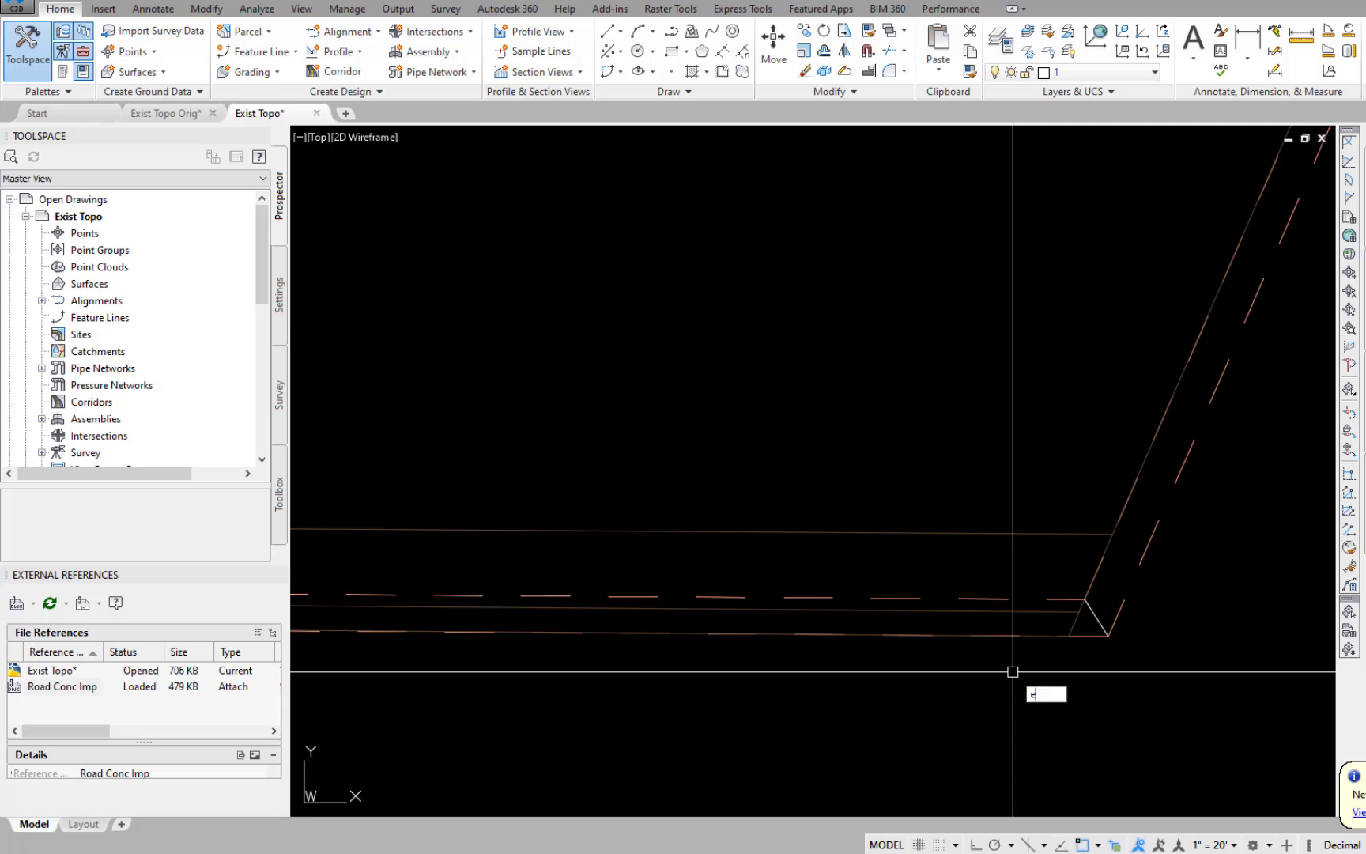
{"action": "key", "text": "Return"}
{"action": "left_click", "coordinate": [1108, 635]}
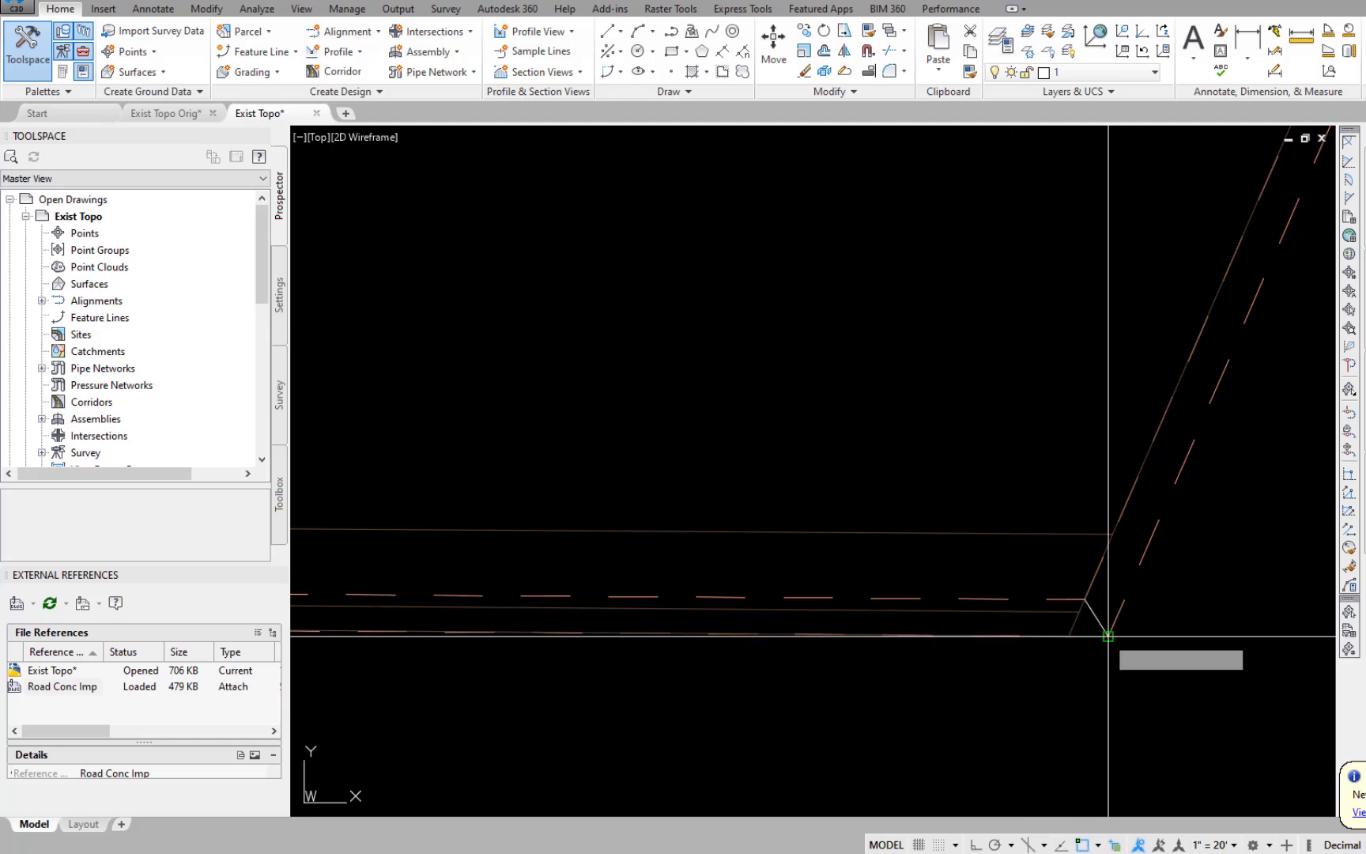
{"action": "key", "text": "Return"}
Draw a line starting at the end of the curved driveway edge beside the concrete parking lot.
{"action": "scroll", "coordinate": [1056, 686], "scroll_direction": "down", "scroll_amount": 3}
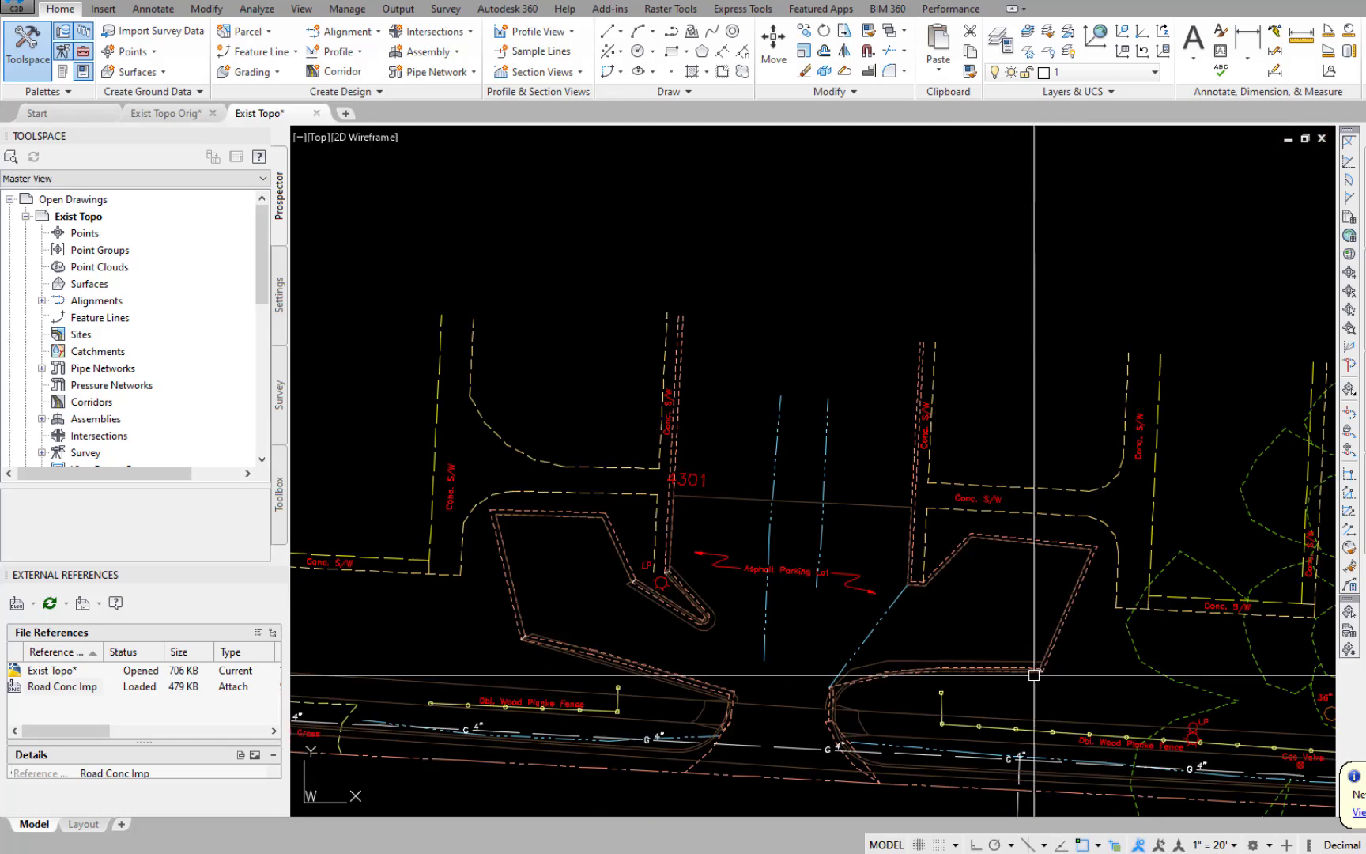
{"action": "scroll", "coordinate": [704, 622], "scroll_direction": "up", "scroll_amount": 4}
{"action": "left_click", "coordinate": [701, 620]}
{"action": "key", "text": "Escape"}
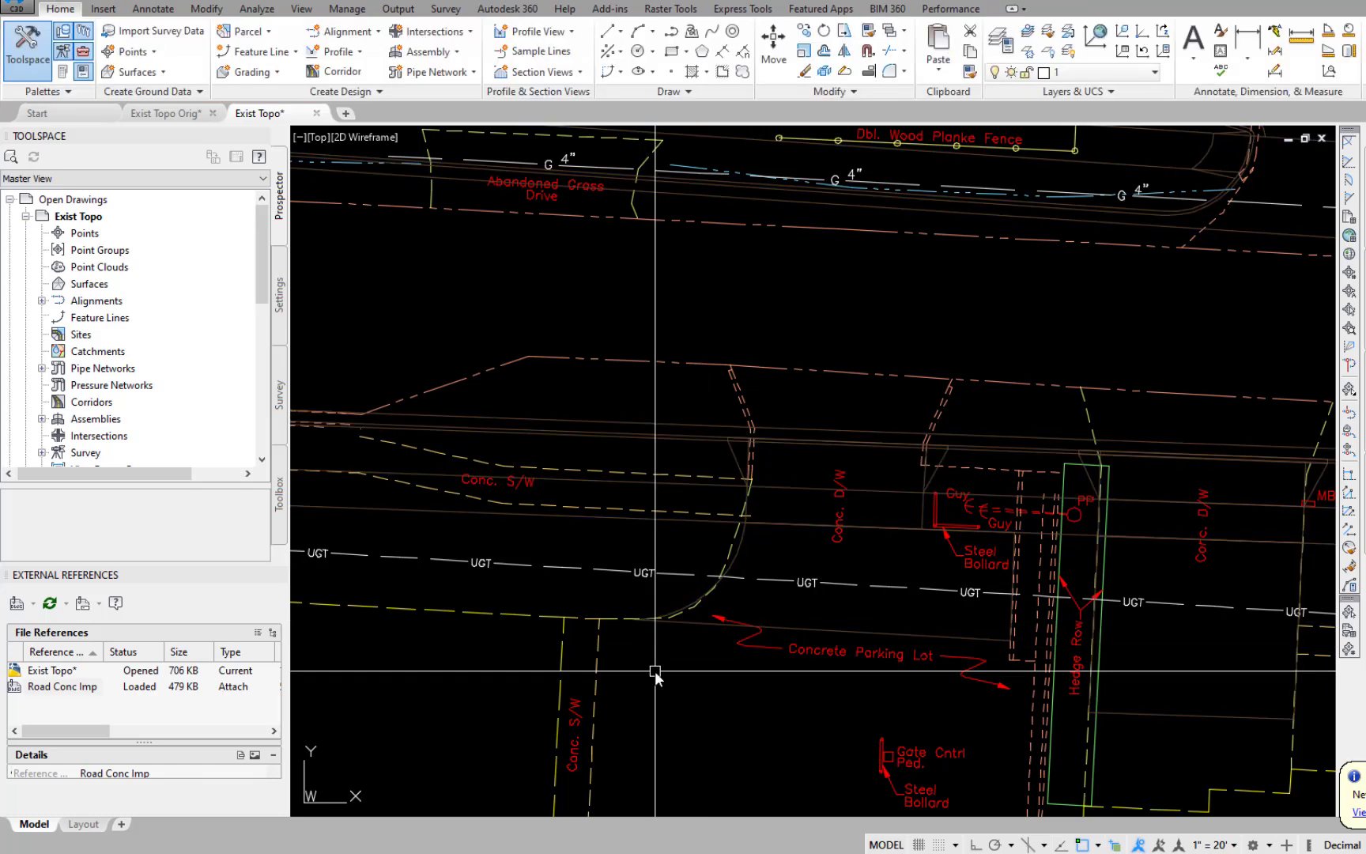
{"action": "type", "text": "l"}
{"action": "key", "text": "Return"}
{"action": "left_click", "coordinate": [636, 619]}
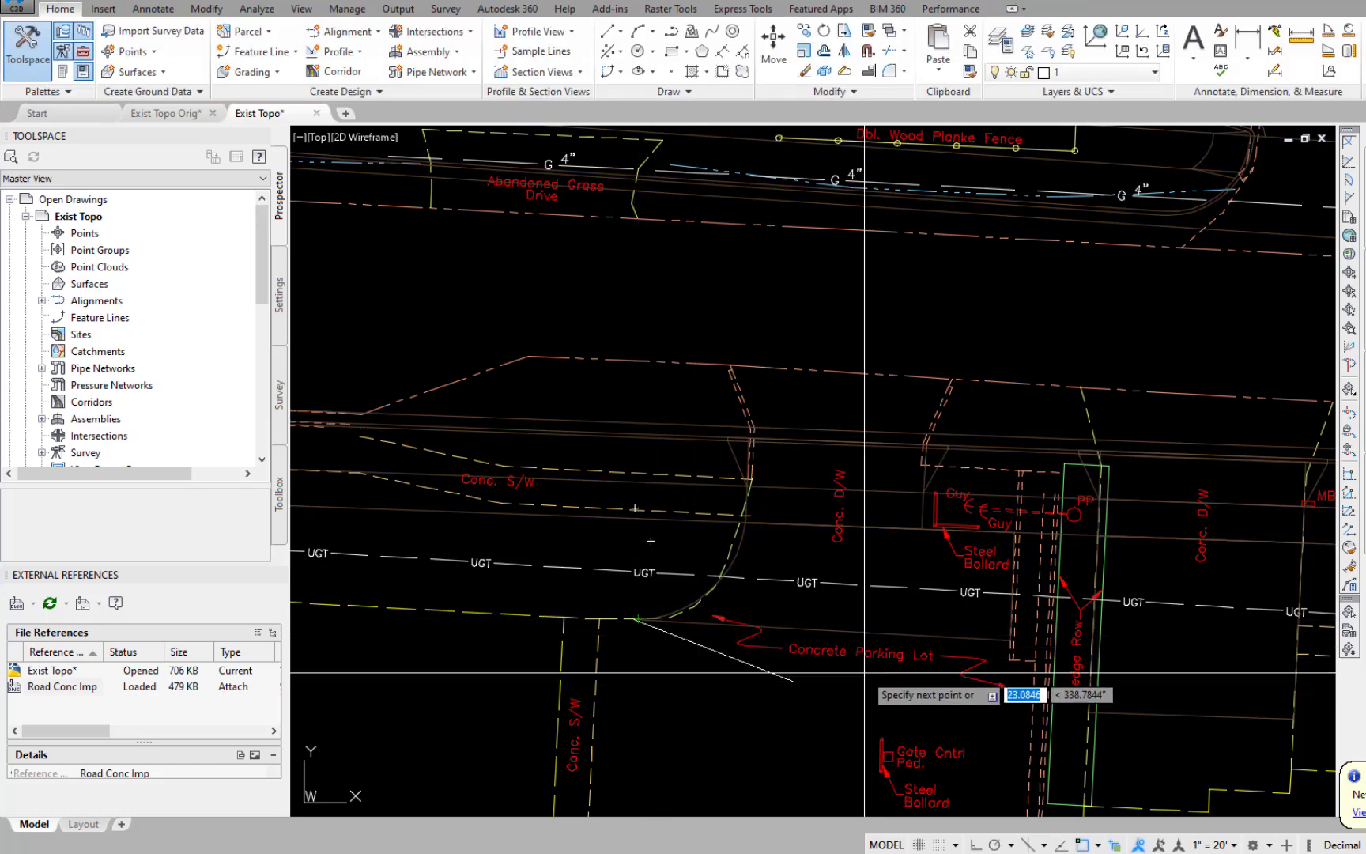
{"action": "key", "text": "Return"}
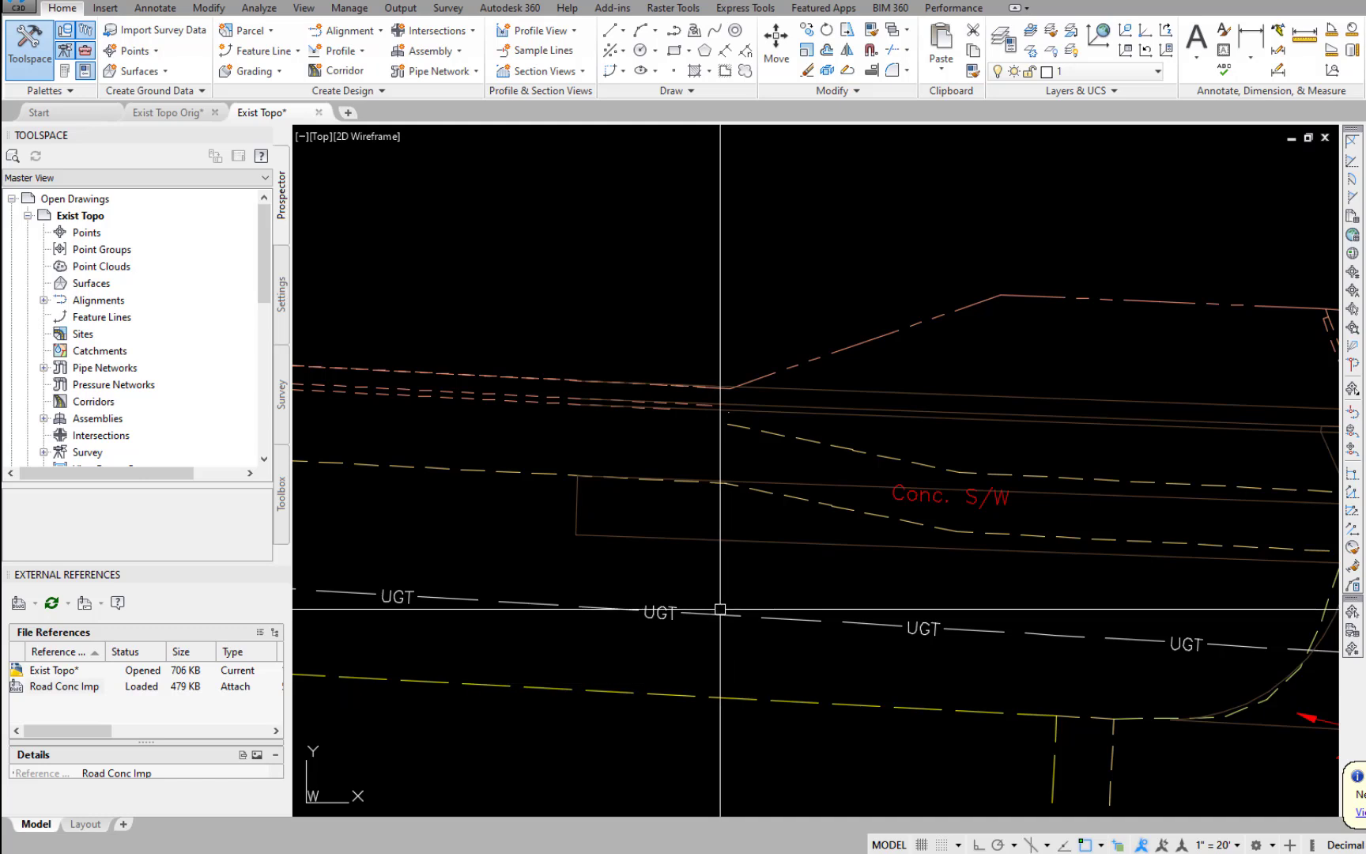
Draw a dividing line from the west end corner of the referenced sidewalk across the road to the curb endpoint on the north side.
{"action": "left_click", "coordinate": [699, 539]}
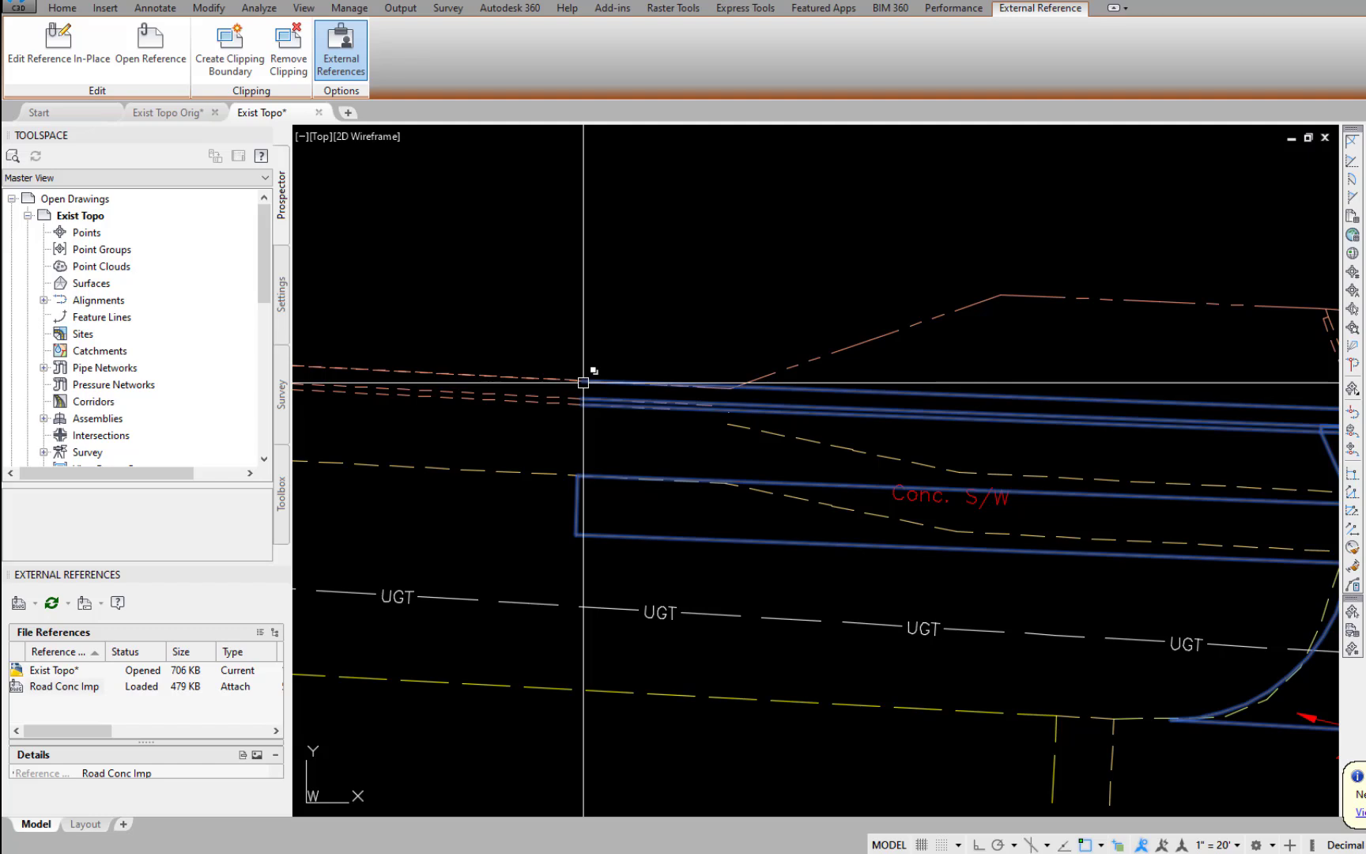
{"action": "type", "text": "l"}
{"action": "key", "text": "Return"}
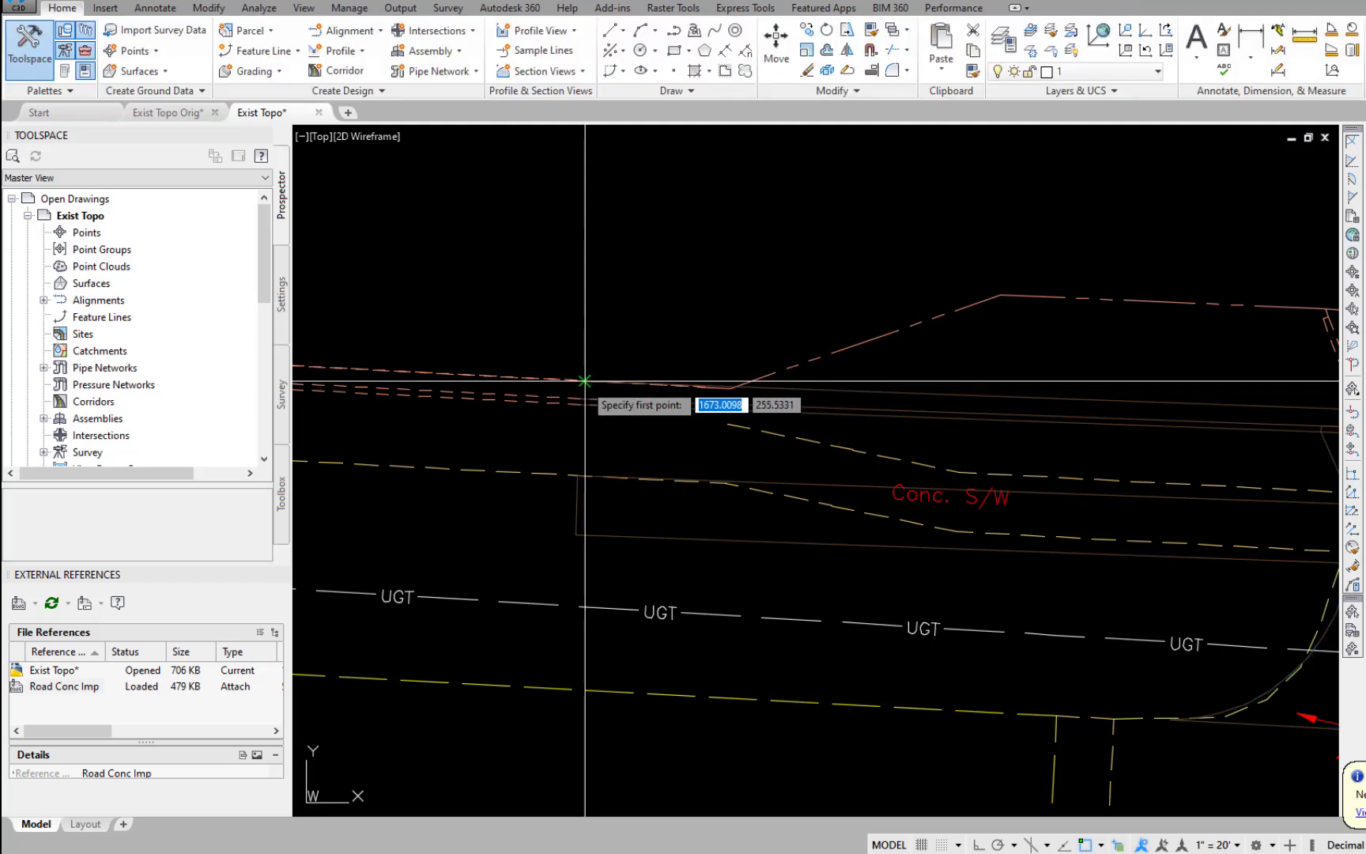
{"action": "left_click", "coordinate": [573, 478]}
{"action": "scroll", "coordinate": [656, 290], "scroll_direction": "down", "scroll_amount": 3}
{"action": "middle_click_drag", "start_coordinate": [656, 289], "coordinate": [648, 476]}
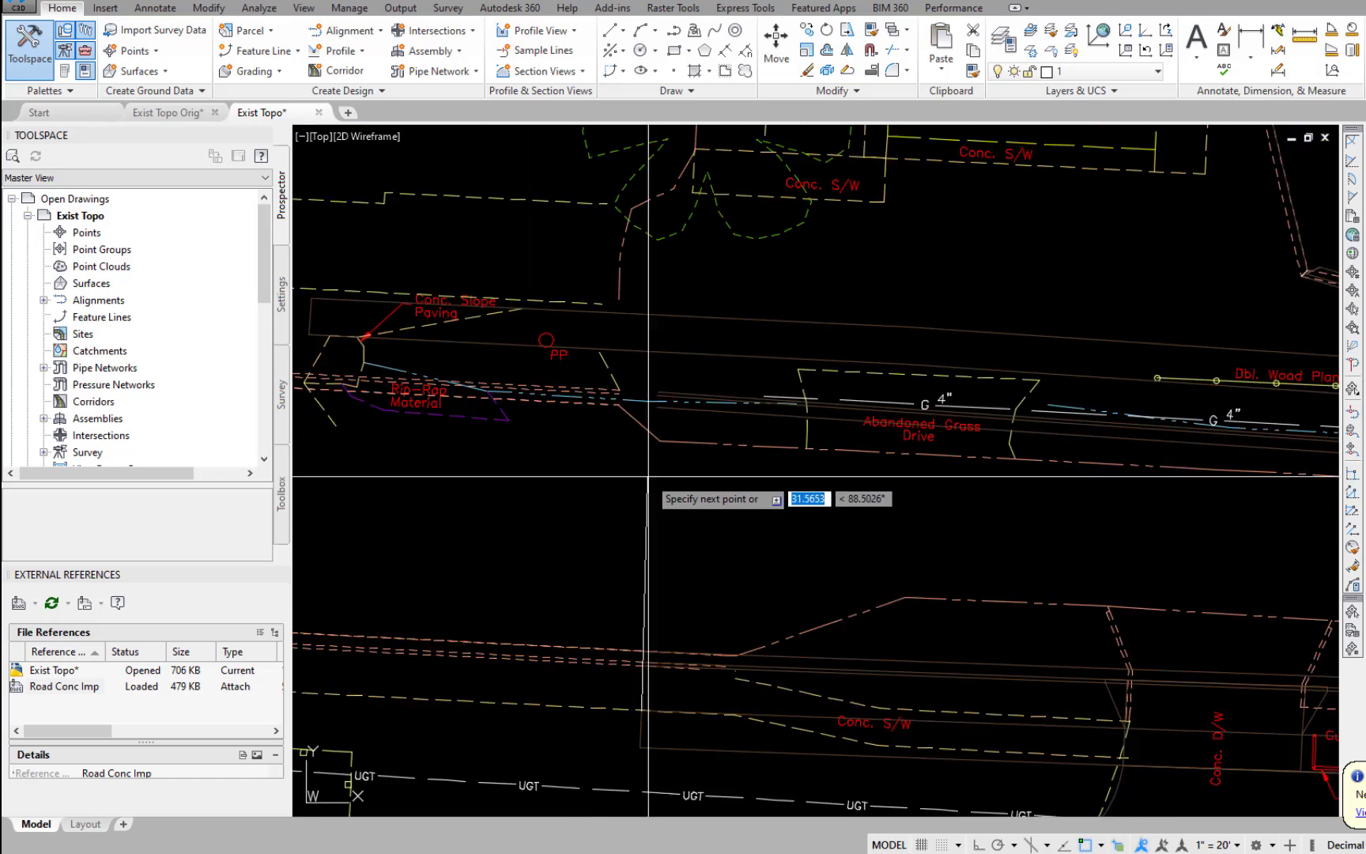
{"action": "scroll", "coordinate": [648, 477], "scroll_direction": "up", "scroll_amount": 2}
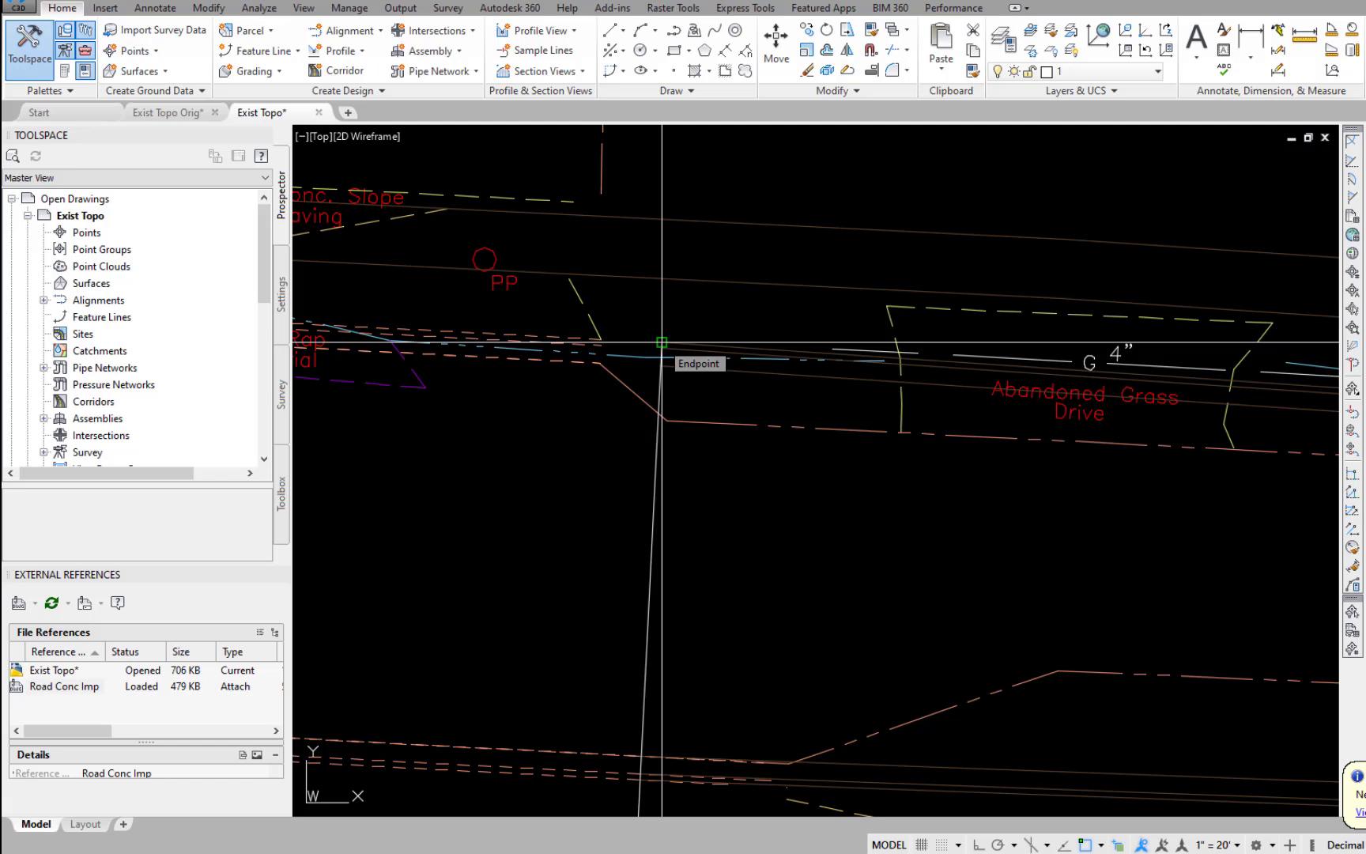
{"action": "scroll", "coordinate": [662, 342], "scroll_direction": "down", "scroll_amount": 3}
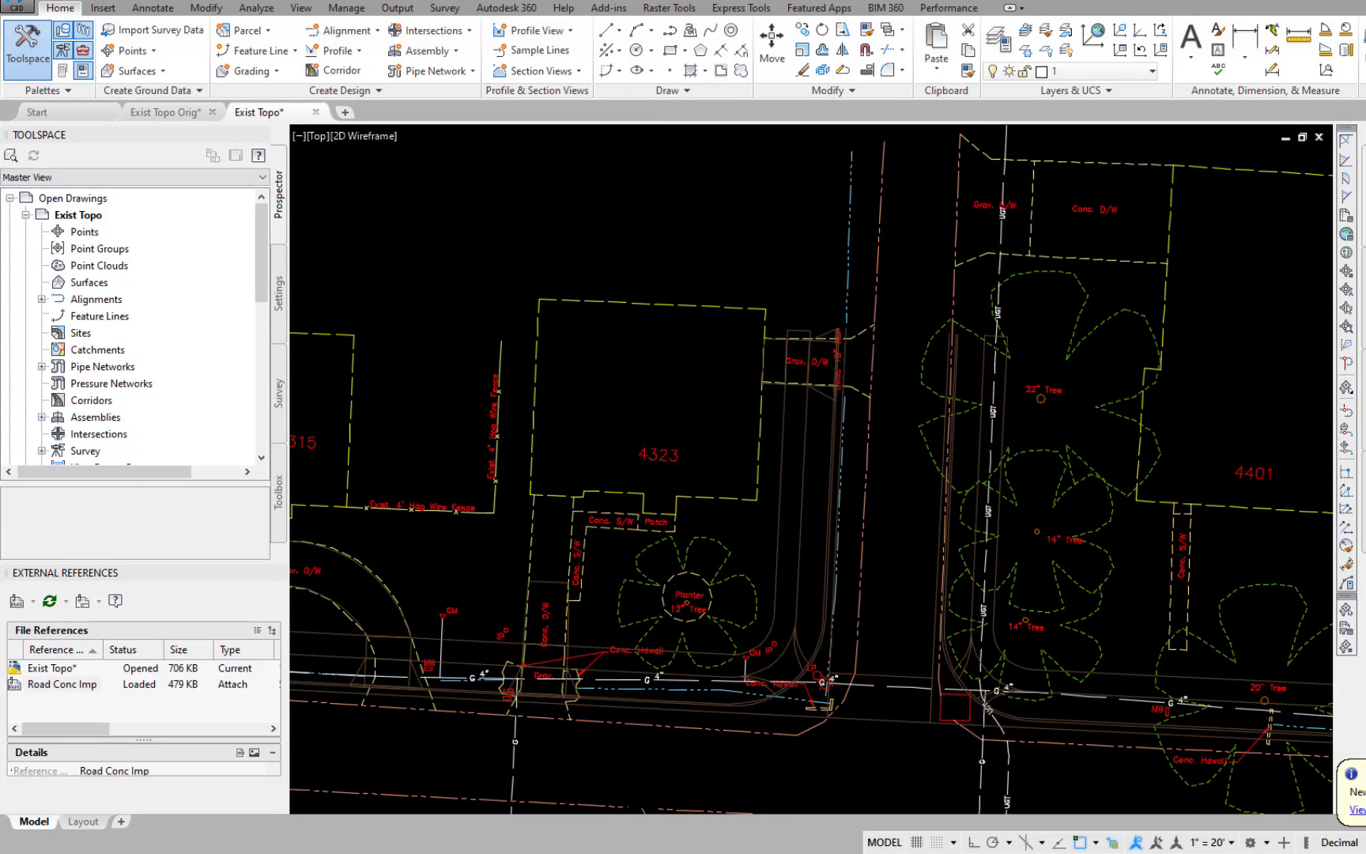
Draw a dividing line across the side street between lots 4323 and 4401, joining the north ends of the referenced curbs.
{"action": "scroll", "coordinate": [884, 387], "scroll_direction": "up", "scroll_amount": 4}
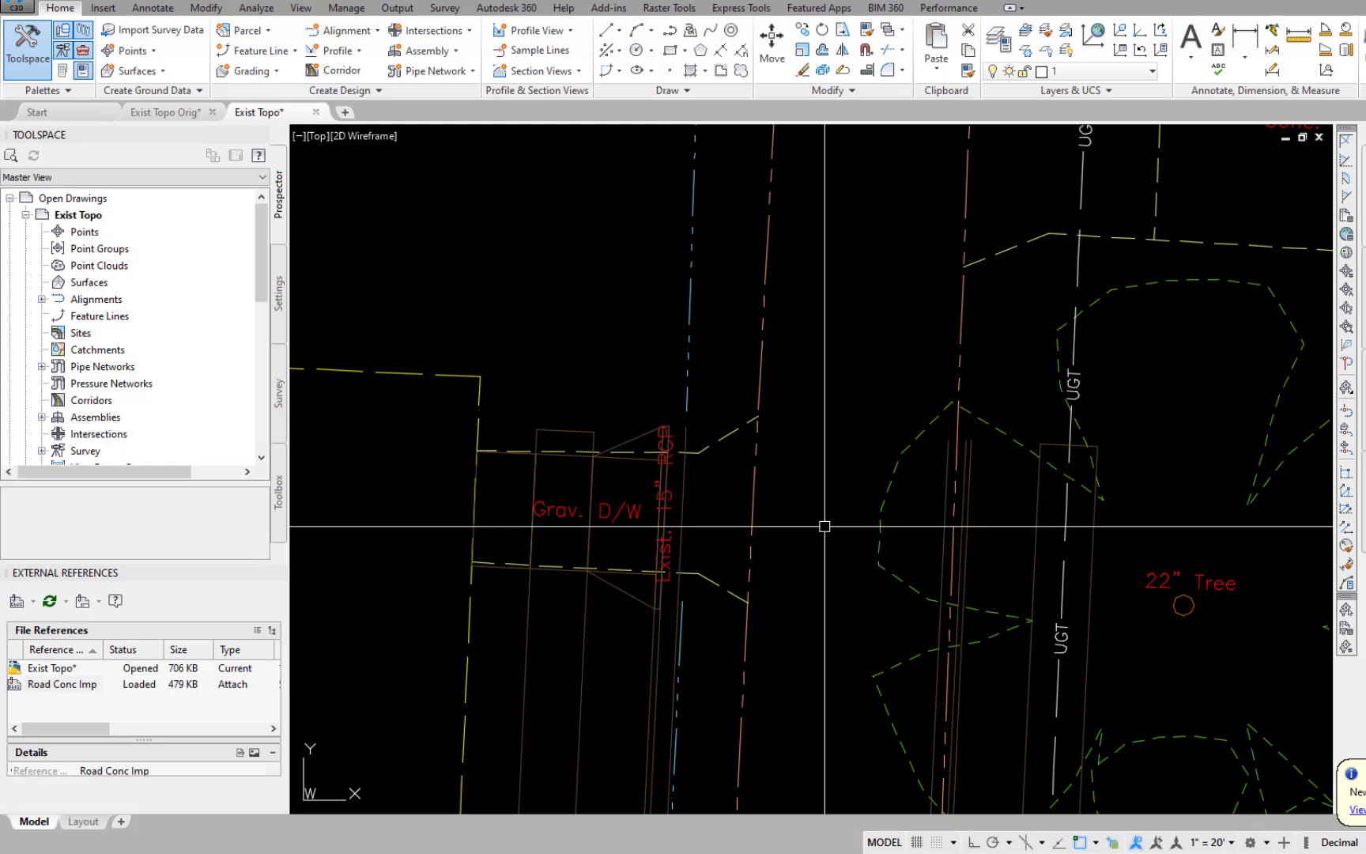
{"action": "type", "text": "l"}
{"action": "key", "text": "Return"}
{"action": "left_click", "coordinate": [686, 427]}
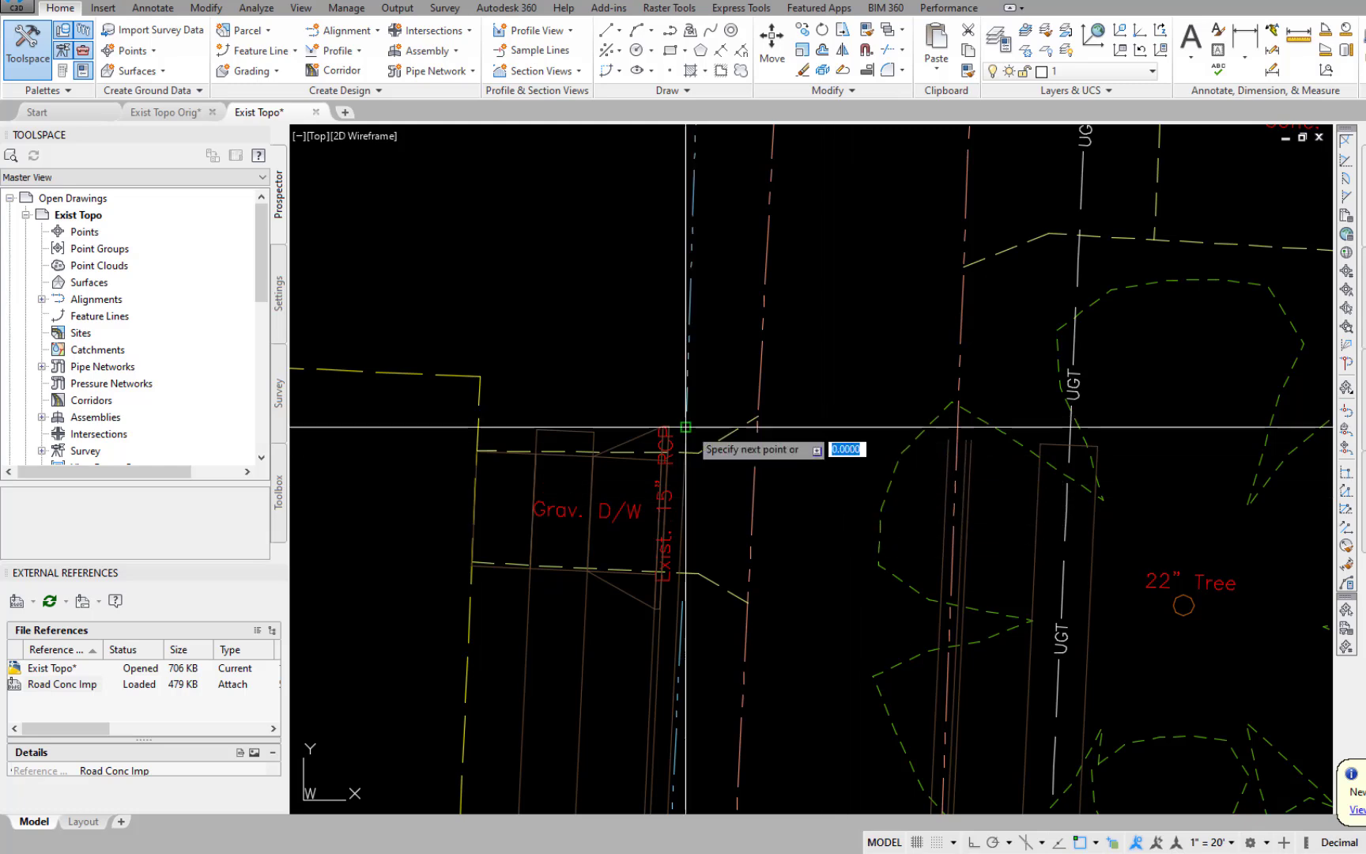
{"action": "left_click", "coordinate": [966, 440]}
{"action": "key", "text": "Return"}
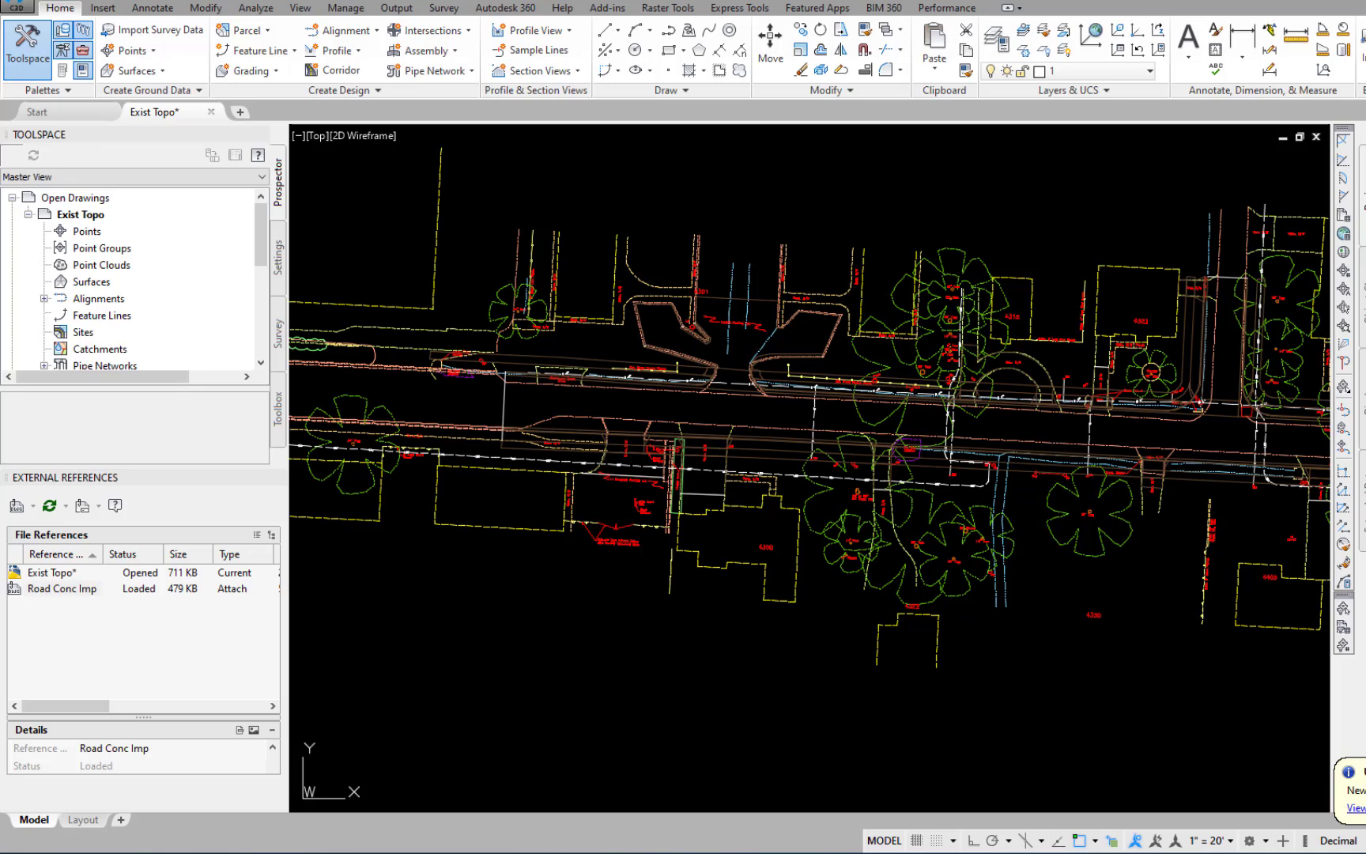
Trim the existing curved driveway edge back to the dividing line at the concrete parking lot.
{"action": "scroll", "coordinate": [893, 488], "scroll_direction": "up", "scroll_amount": 10}
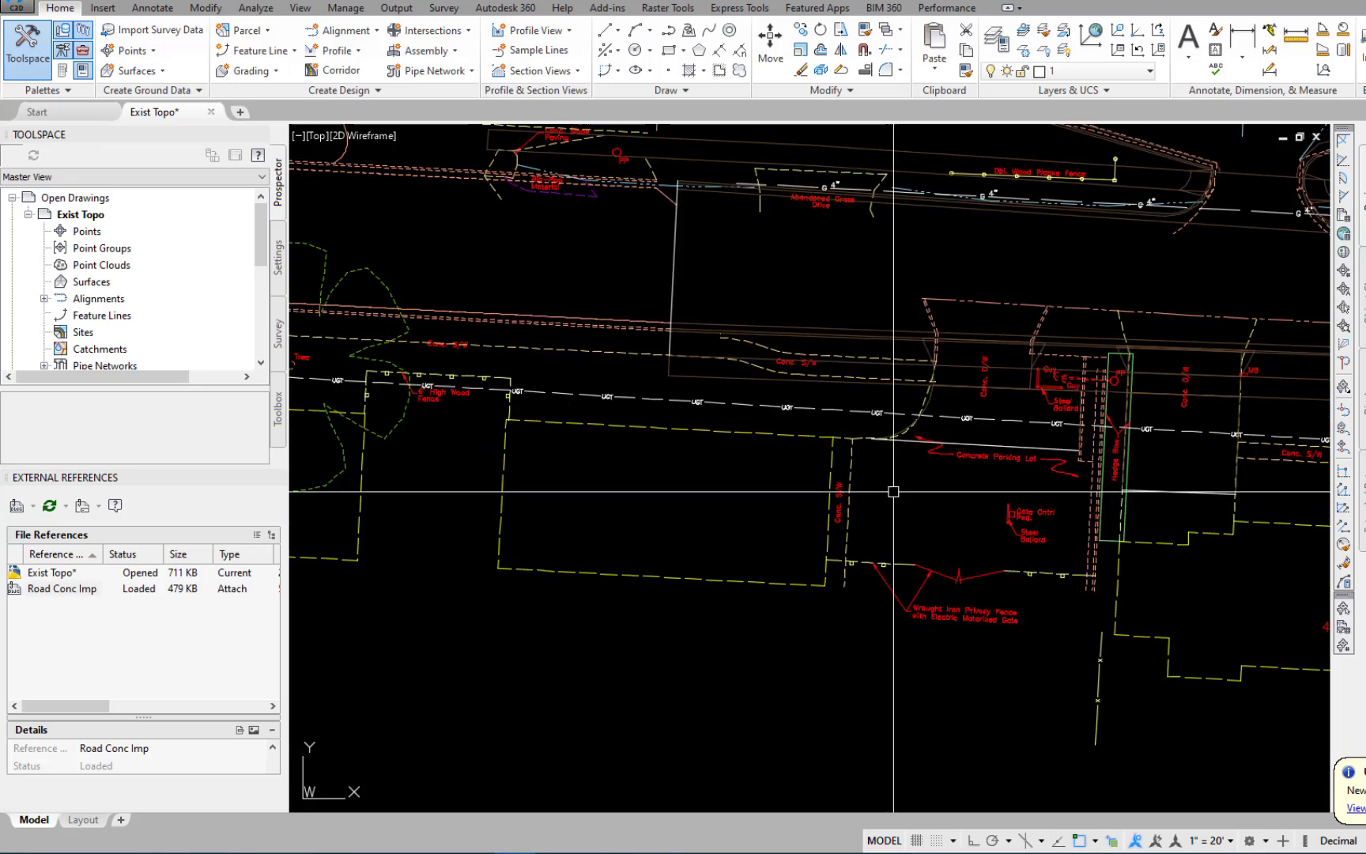
{"action": "type", "text": "Tr"}
{"action": "key", "text": "Return"}
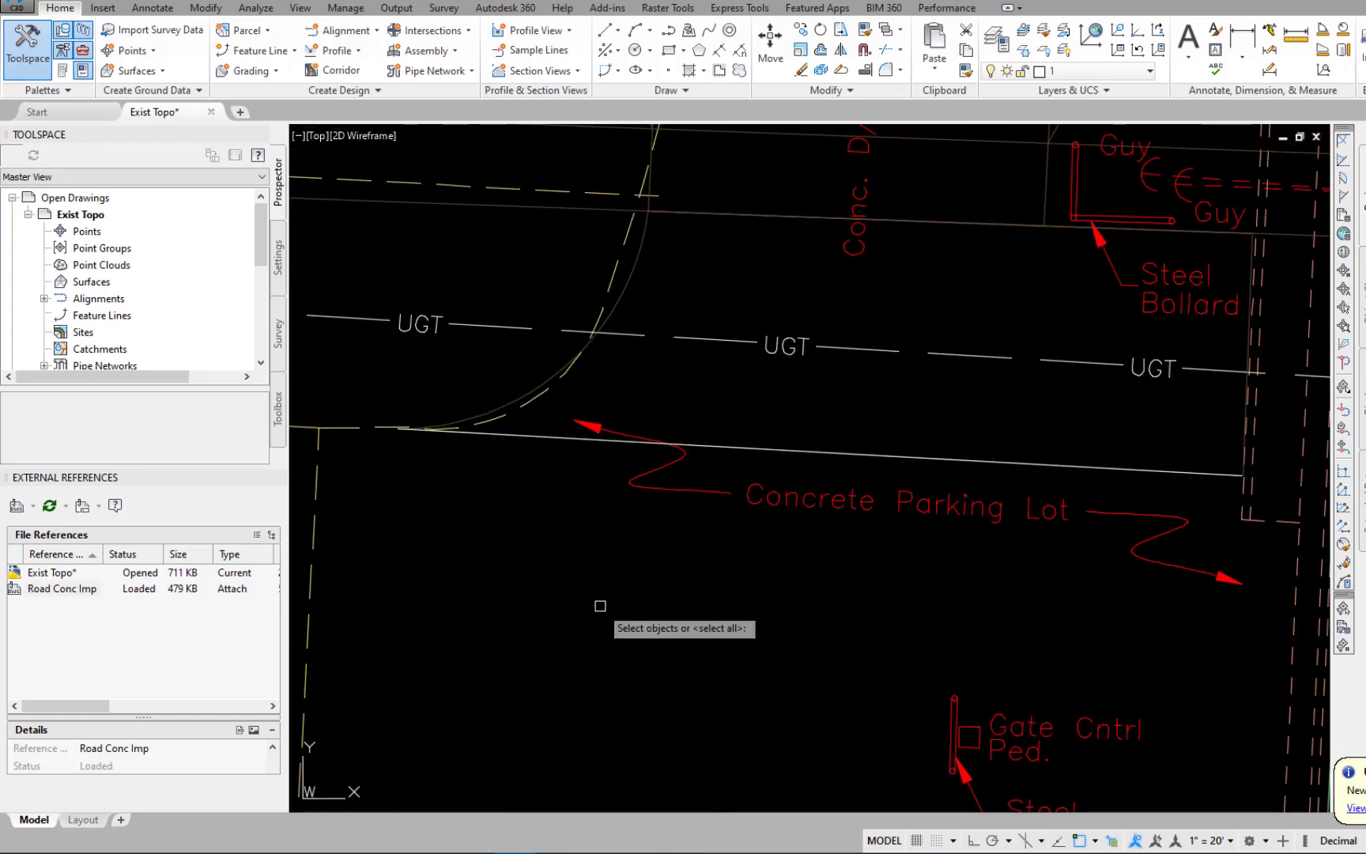
{"action": "scroll", "coordinate": [836, 552], "scroll_direction": "up", "scroll_amount": 3}
{"action": "left_click", "coordinate": [862, 515]}
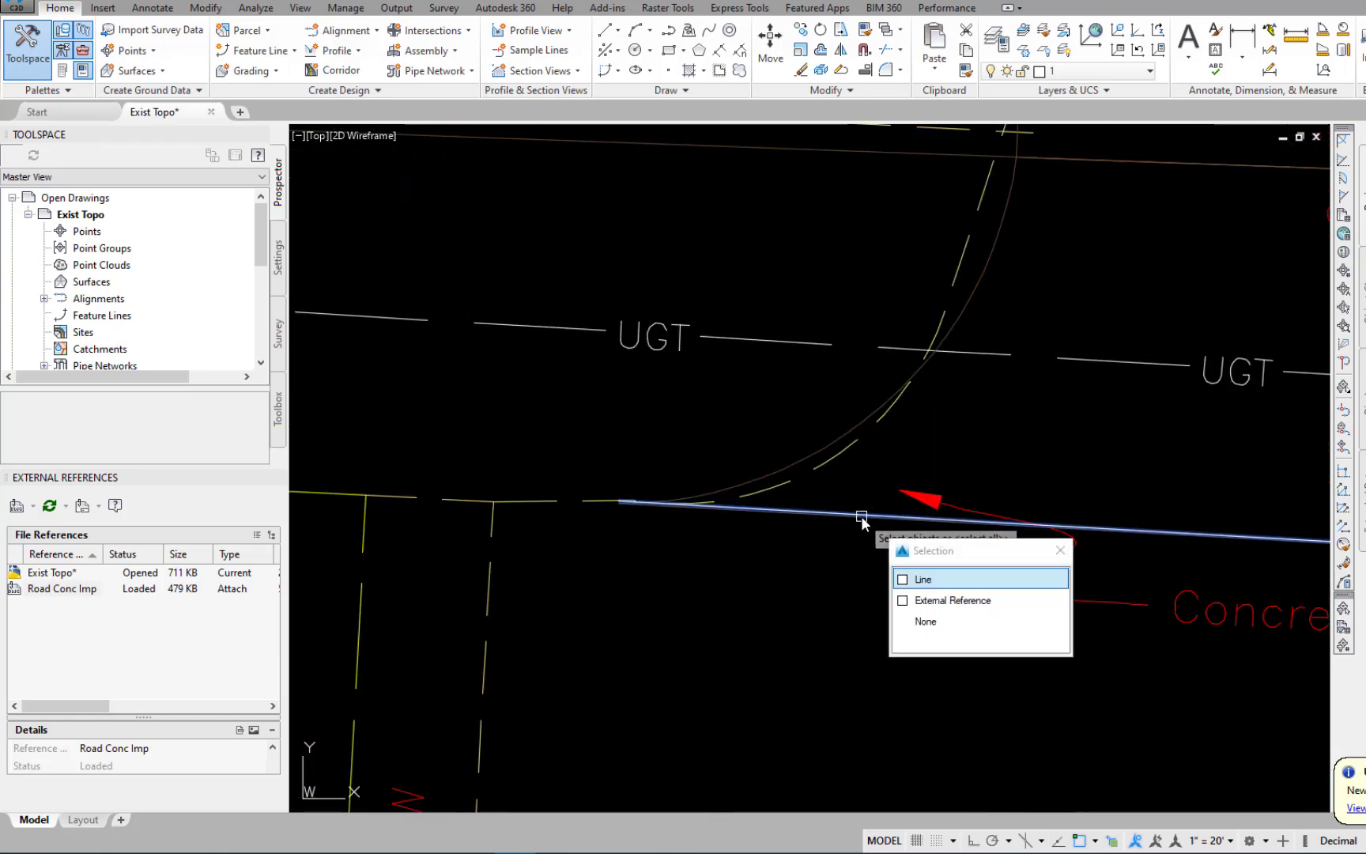
{"action": "left_click", "coordinate": [902, 581]}
{"action": "key", "text": "Return"}
{"action": "key", "text": "Escape"}
Trim the west island's existing curb lines around the light pole, using the two short dividing lines as cutting edges.
{"action": "scroll", "coordinate": [797, 575], "scroll_direction": "down", "scroll_amount": 5}
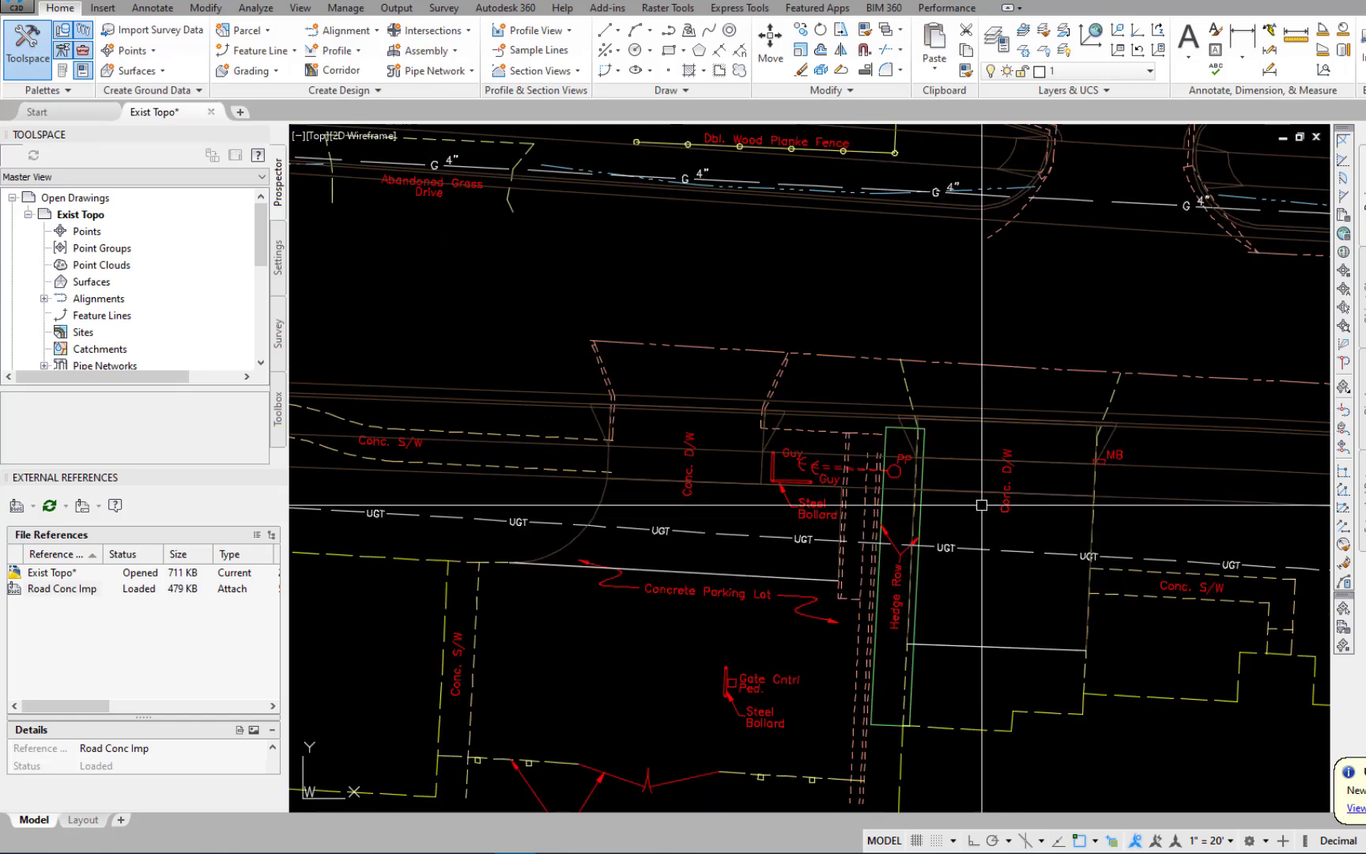
{"action": "scroll", "coordinate": [982, 506], "scroll_direction": "down", "scroll_amount": 2}
{"action": "middle_click_drag", "start_coordinate": [969, 412], "coordinate": [1043, 606]}
{"action": "scroll", "coordinate": [1004, 518], "scroll_direction": "up", "scroll_amount": 5}
{"action": "mouse_move", "coordinate": [1004, 518]}
{"action": "middle_mouse_down"}
{"action": "mouse_move", "coordinate": [1018, 452]}
{"action": "mouse_move", "coordinate": [1202, 495]}
{"action": "middle_mouse_up"}
{"action": "scroll", "coordinate": [921, 545], "scroll_direction": "up", "scroll_amount": 3}
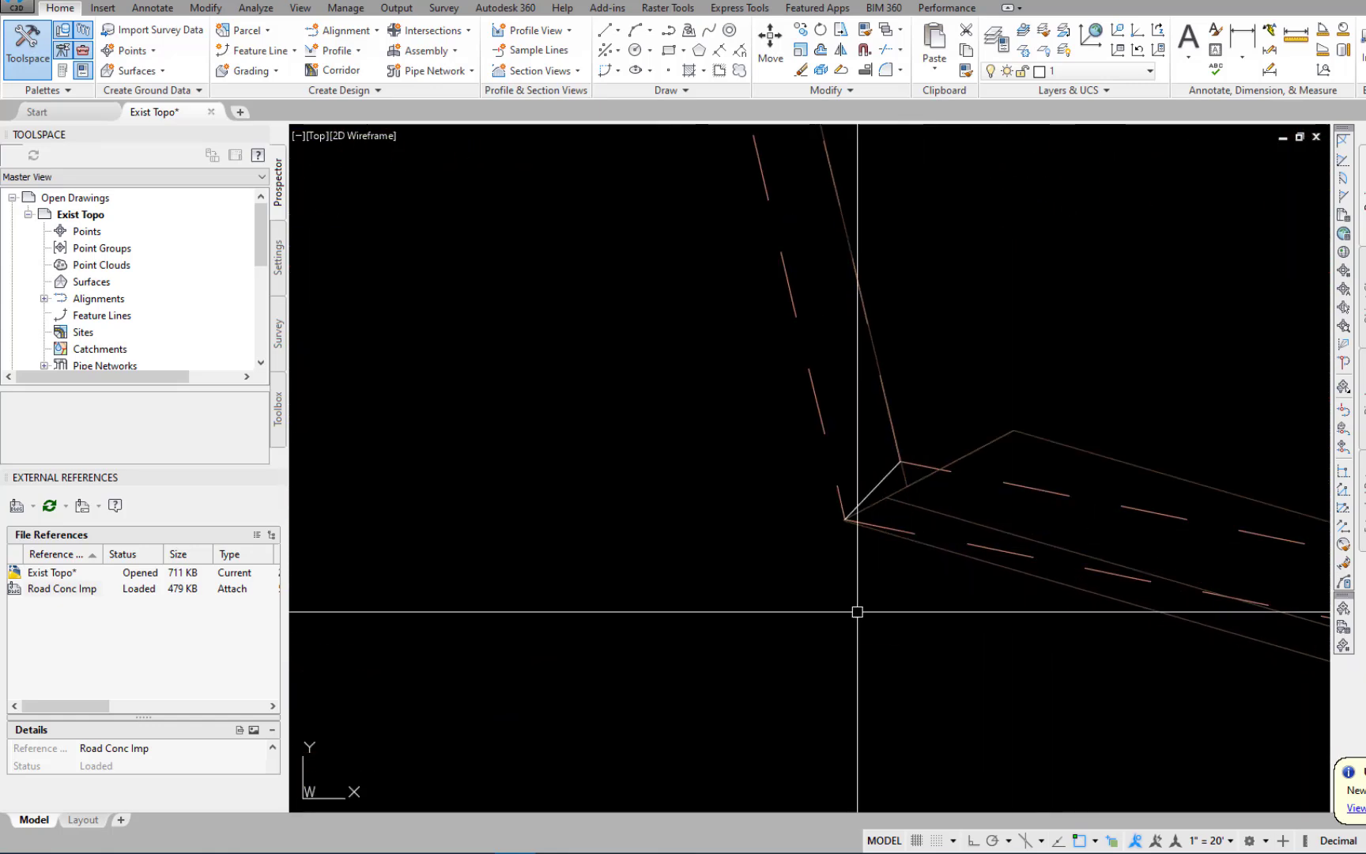
{"action": "type", "text": "tr"}
{"action": "key", "text": "Return"}
{"action": "scroll", "coordinate": [836, 343], "scroll_direction": "down", "scroll_amount": 3}
{"action": "left_click", "coordinate": [836, 342]}
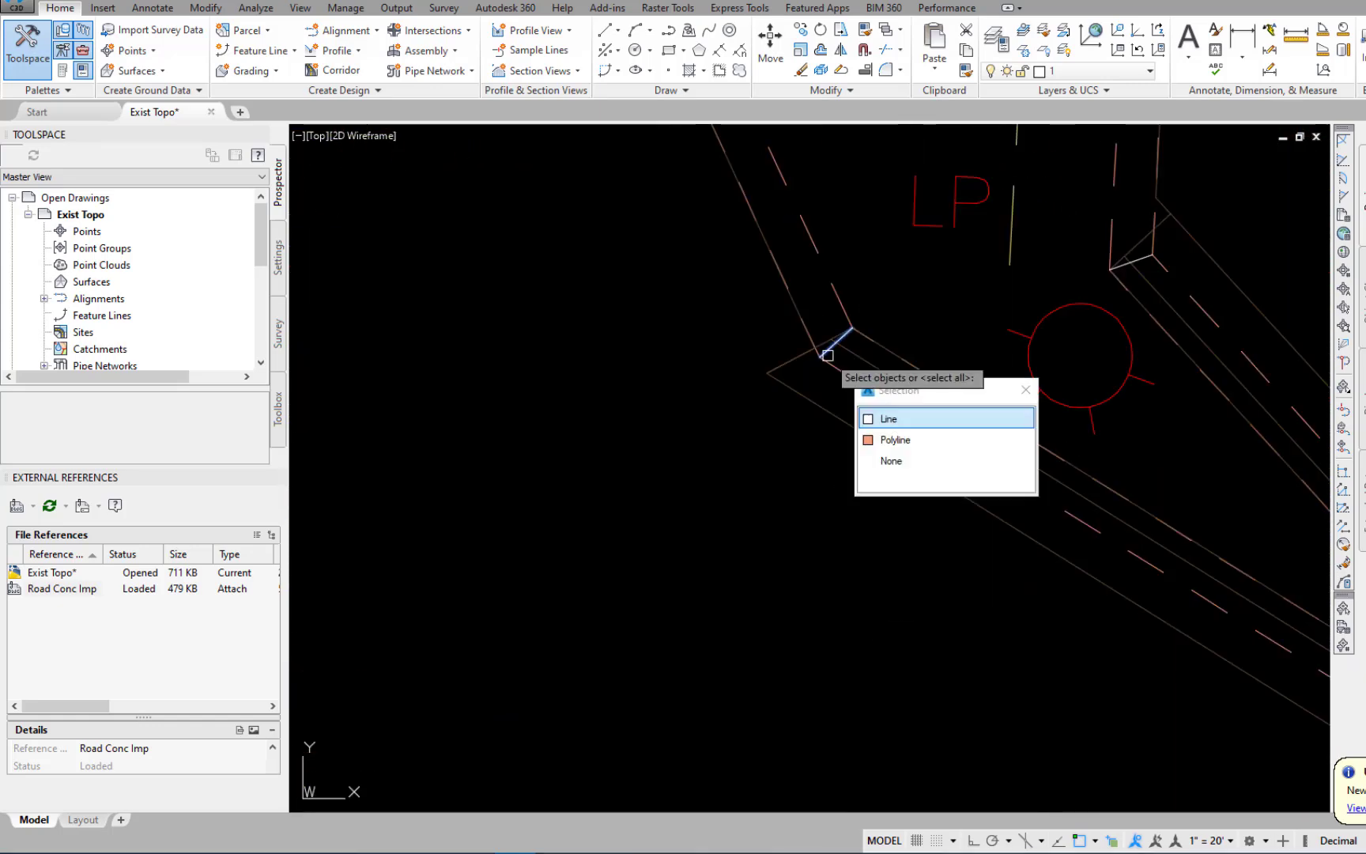
{"action": "left_click", "coordinate": [866, 419]}
{"action": "left_click", "coordinate": [1118, 268]}
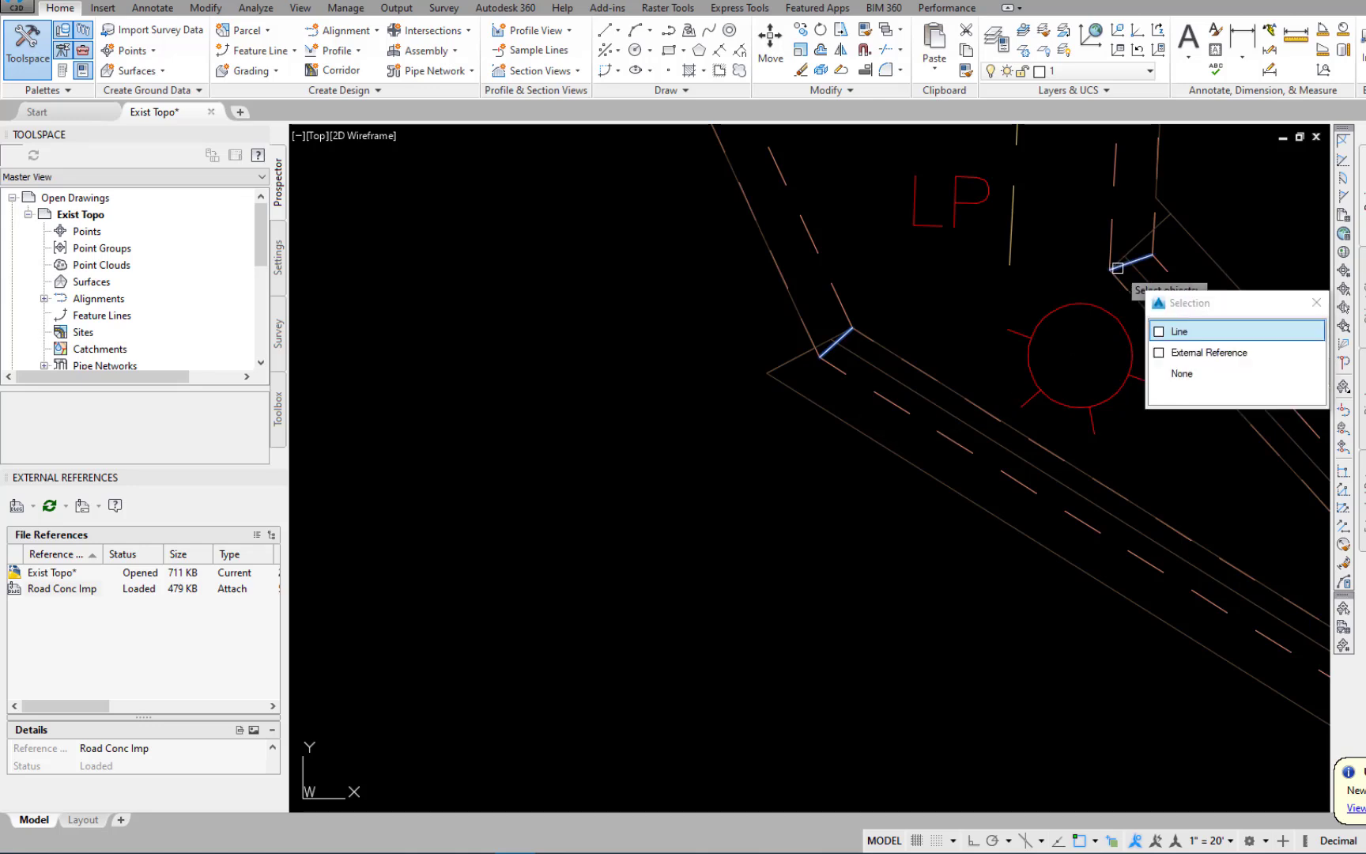
{"action": "left_click", "coordinate": [1159, 333]}
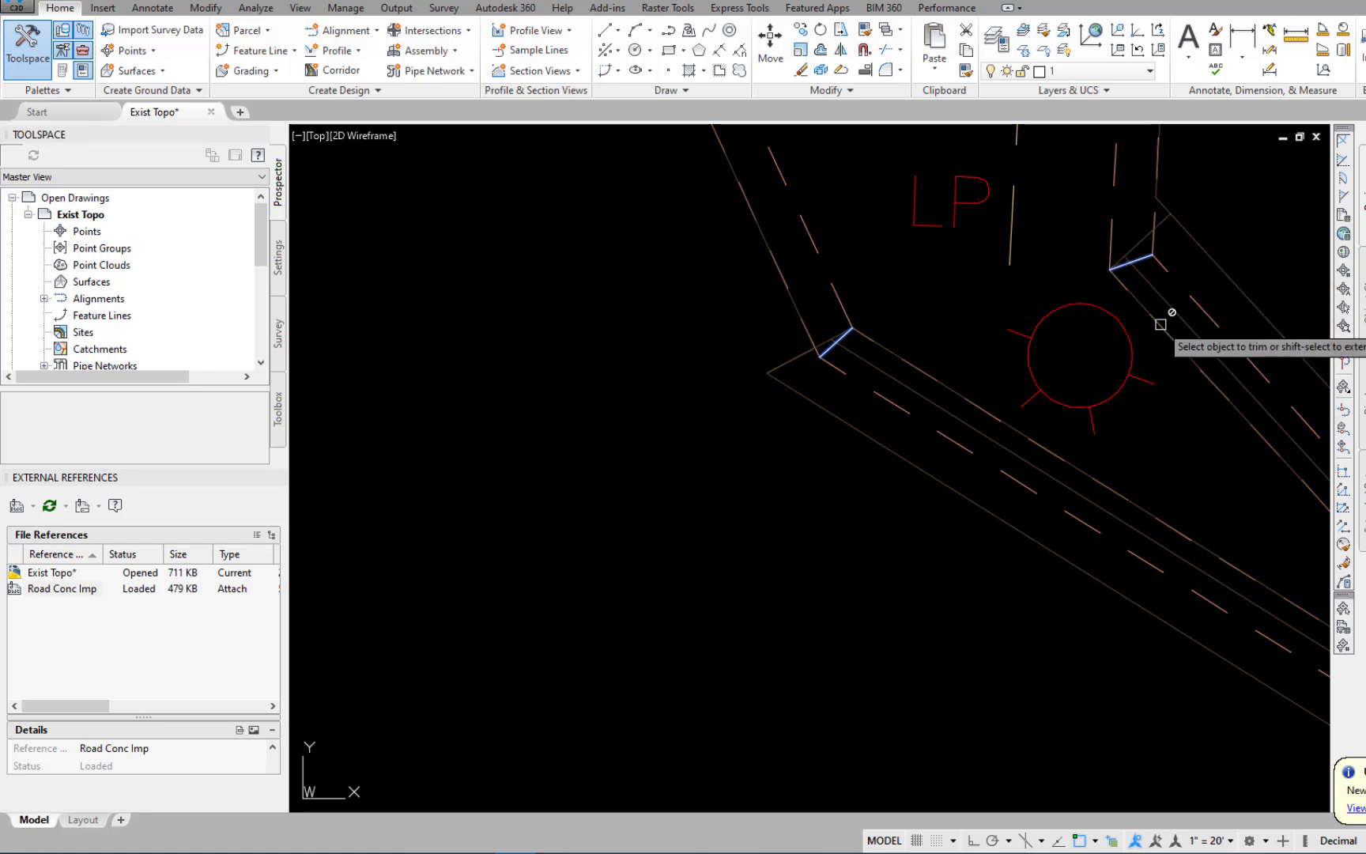
{"action": "left_click", "coordinate": [993, 413]}
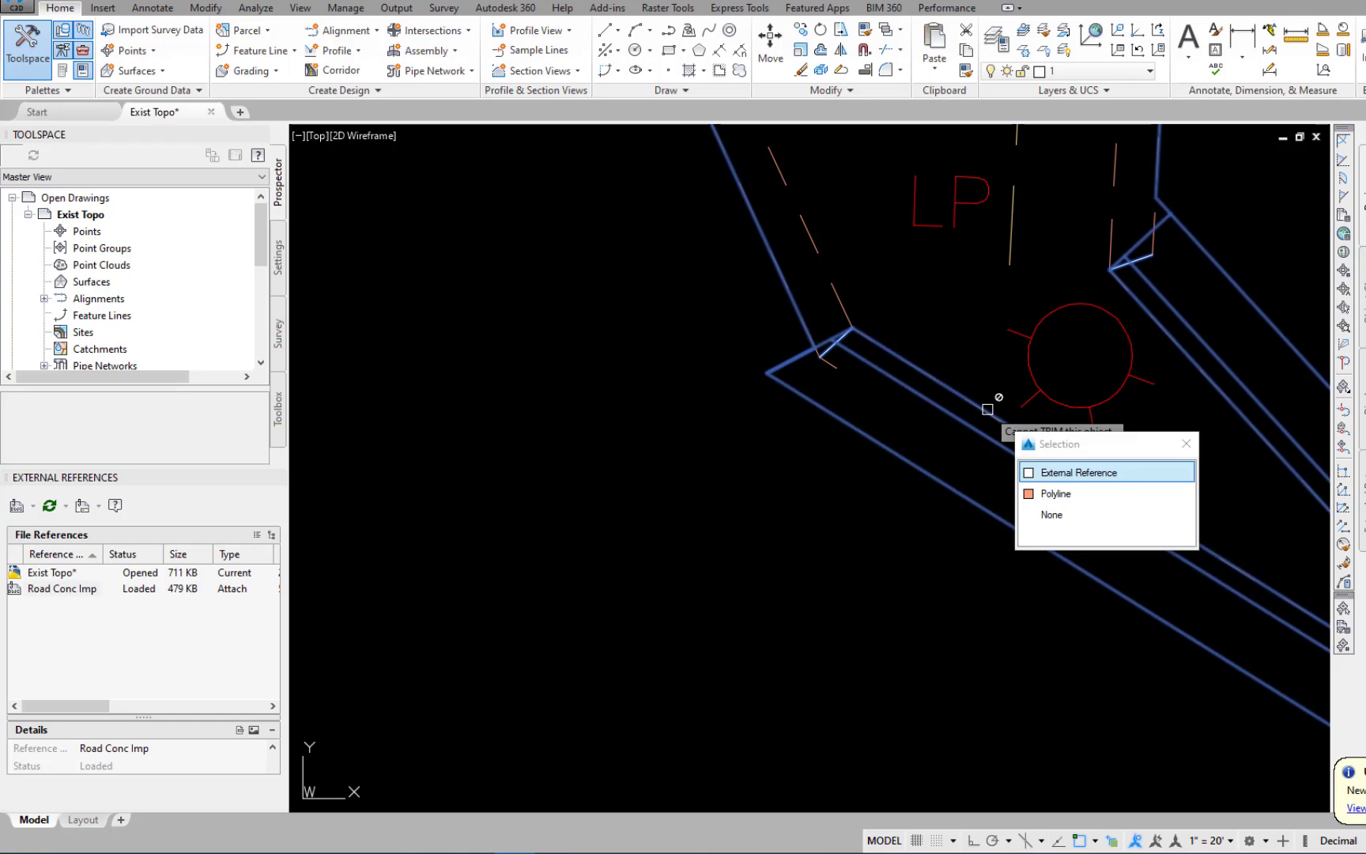
{"action": "left_click", "coordinate": [1028, 493]}
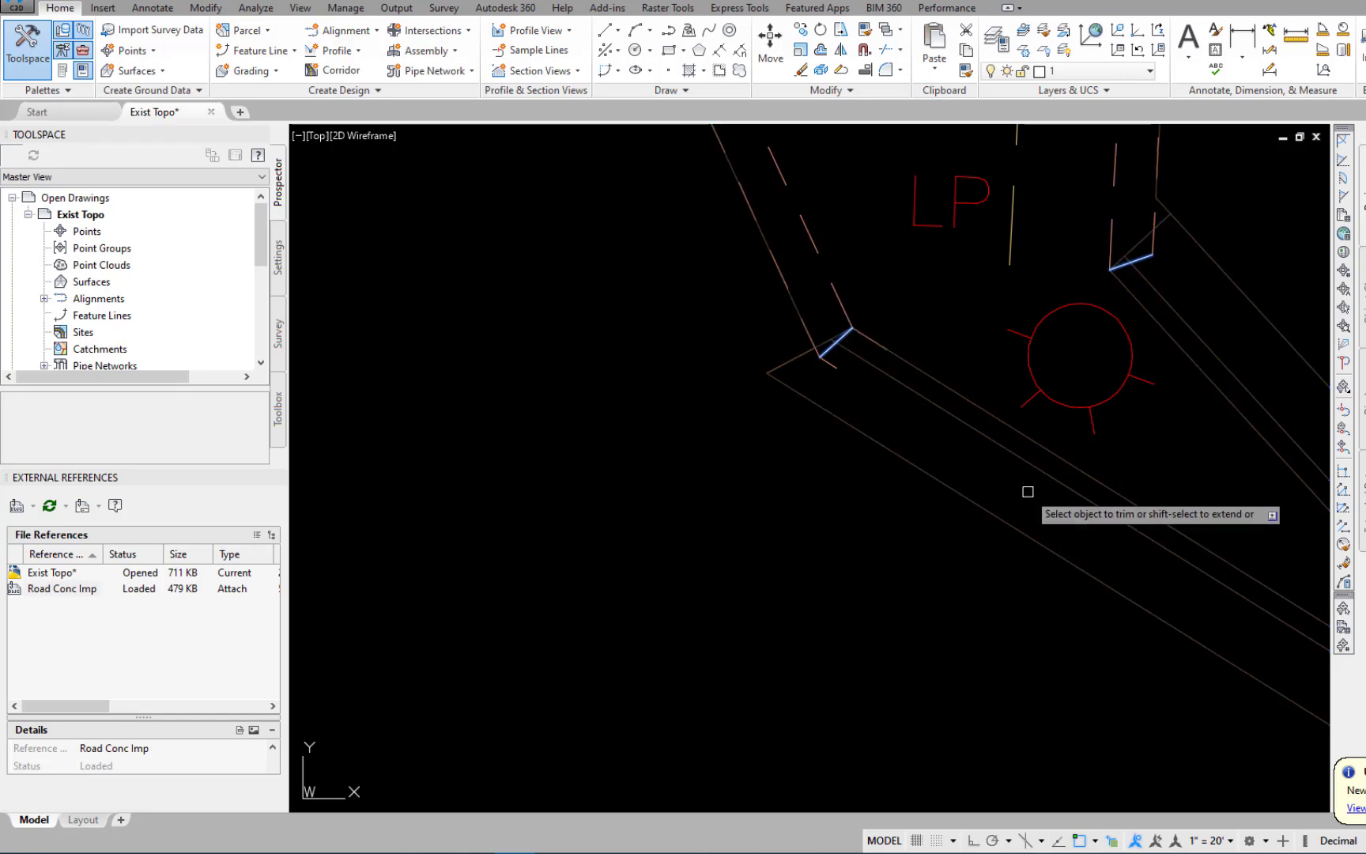
{"action": "scroll", "coordinate": [994, 509], "scroll_direction": "down", "scroll_amount": 7}
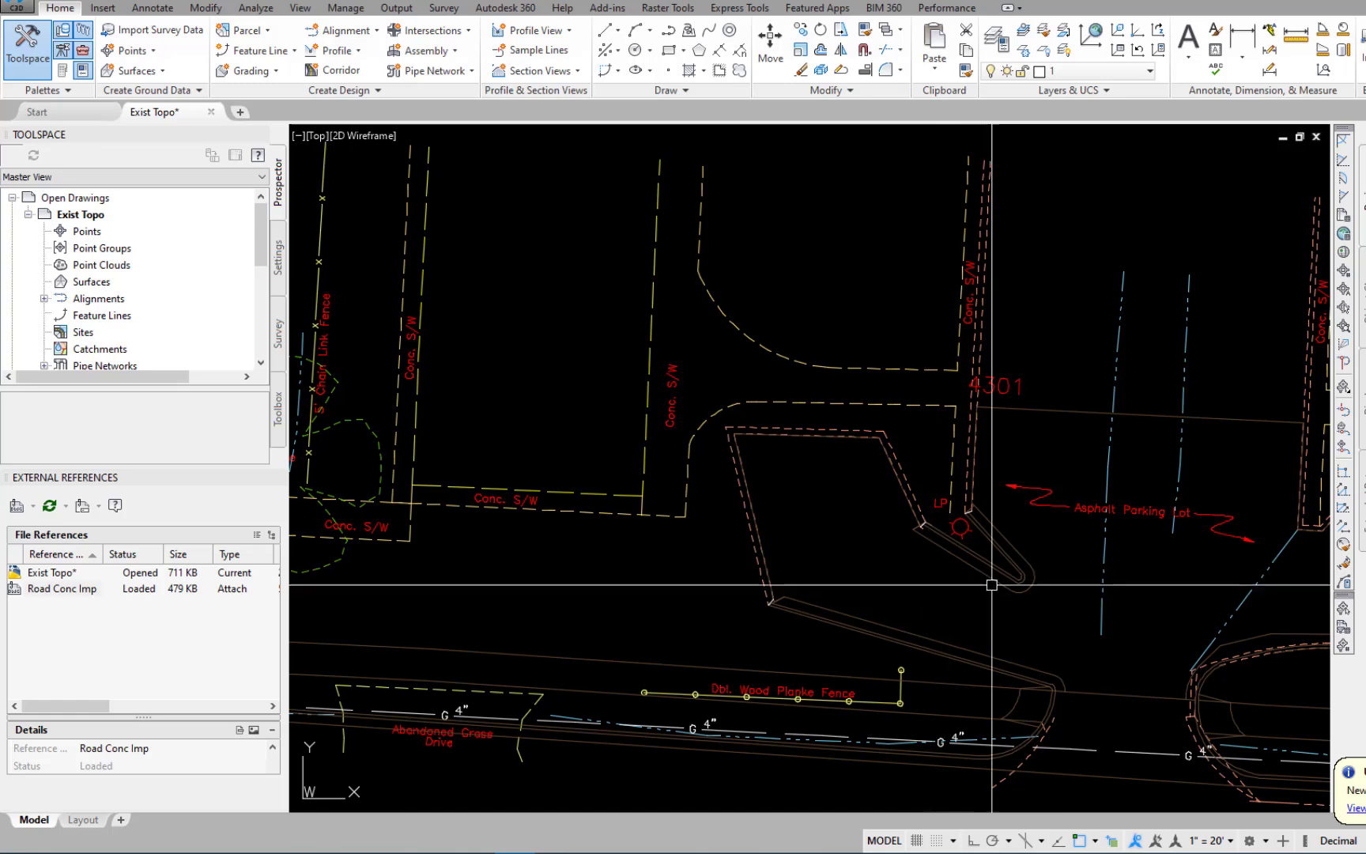
Trim the east island's existing south curb at the short dividing line on its southeast corner.
{"action": "middle_click_drag", "start_coordinate": [1028, 487], "coordinate": [919, 439]}
{"action": "middle_click_drag", "start_coordinate": [985, 786], "coordinate": [868, 585]}
{"action": "middle_click_drag", "start_coordinate": [1210, 447], "coordinate": [1044, 516]}
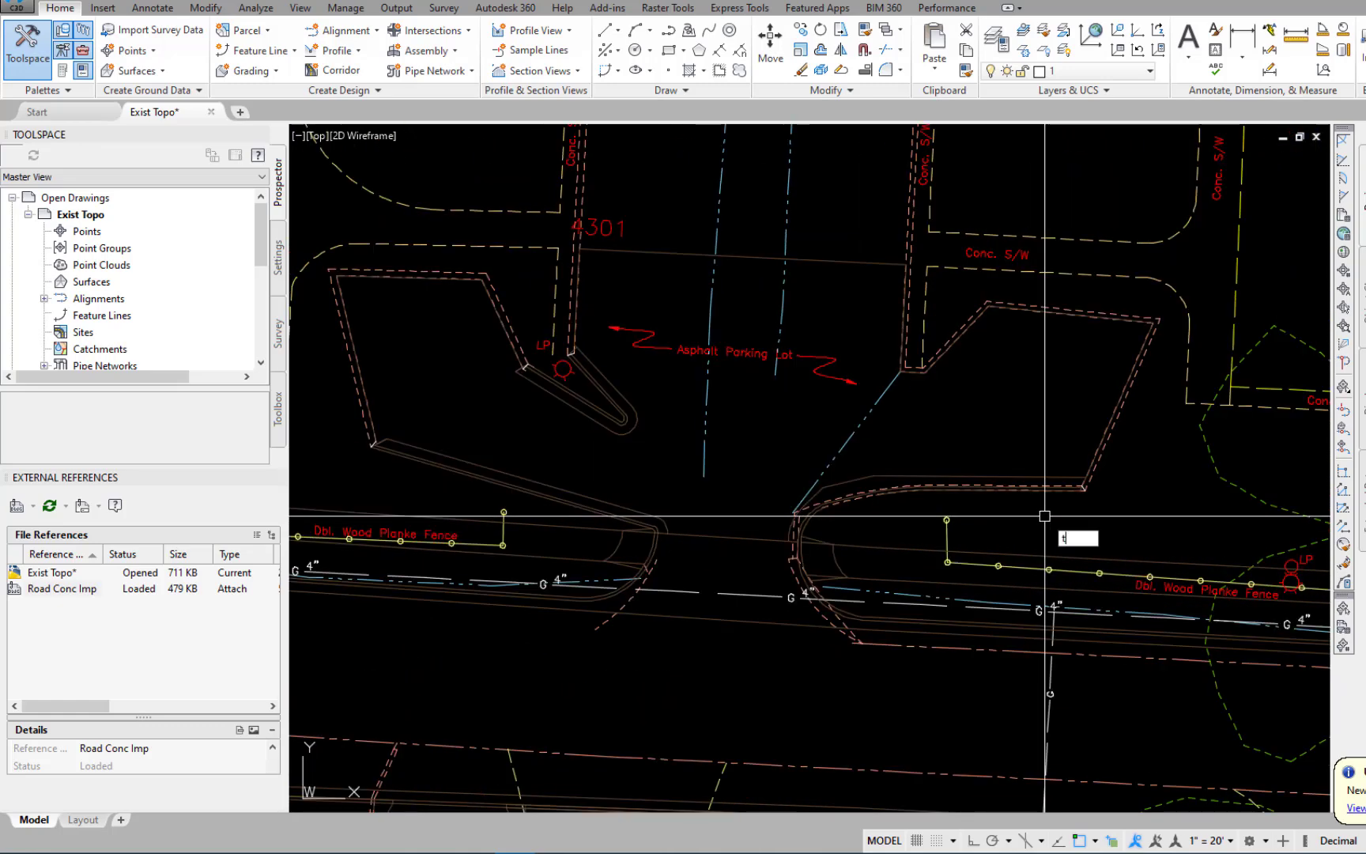
{"action": "key", "text": "Return"}
{"action": "scroll", "coordinate": [1074, 482], "scroll_direction": "up", "scroll_amount": 5}
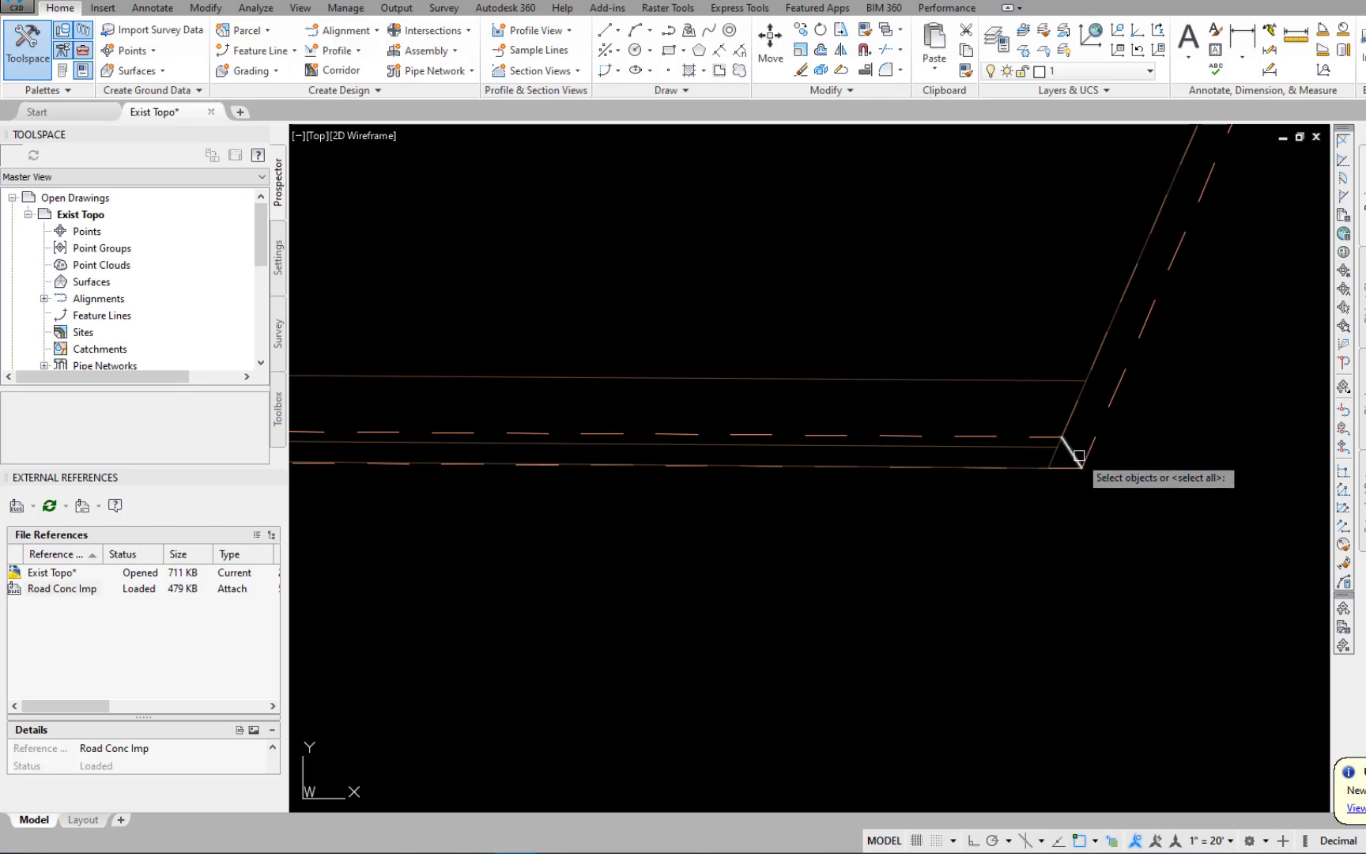
{"action": "left_click", "coordinate": [920, 467]}
{"action": "left_click", "coordinate": [981, 551]}
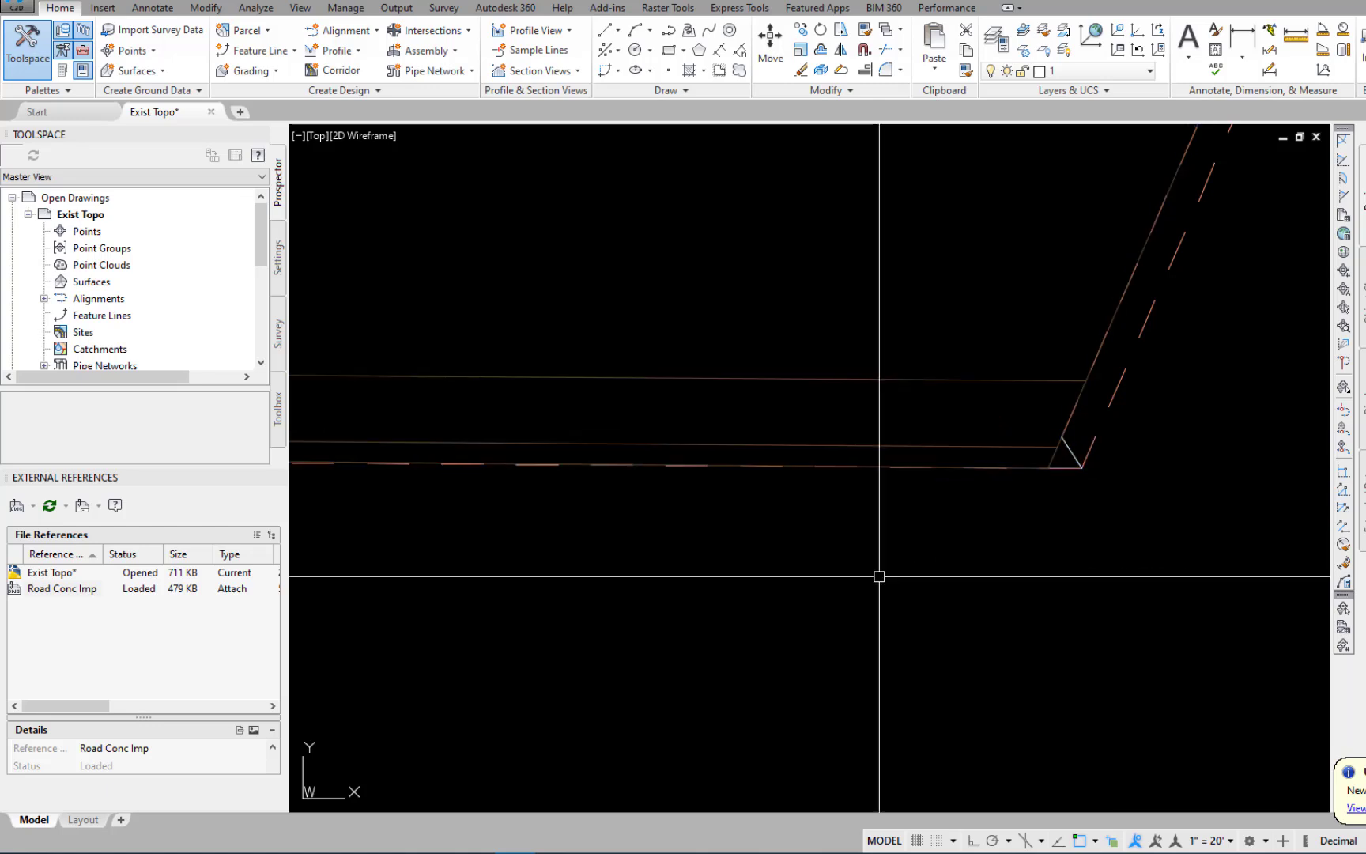
Erase the leftover existing curb line along the east island's south edge.
{"action": "scroll", "coordinate": [878, 570], "scroll_direction": "down", "scroll_amount": 2}
{"action": "scroll", "coordinate": [877, 569], "scroll_direction": "up", "scroll_amount": 4}
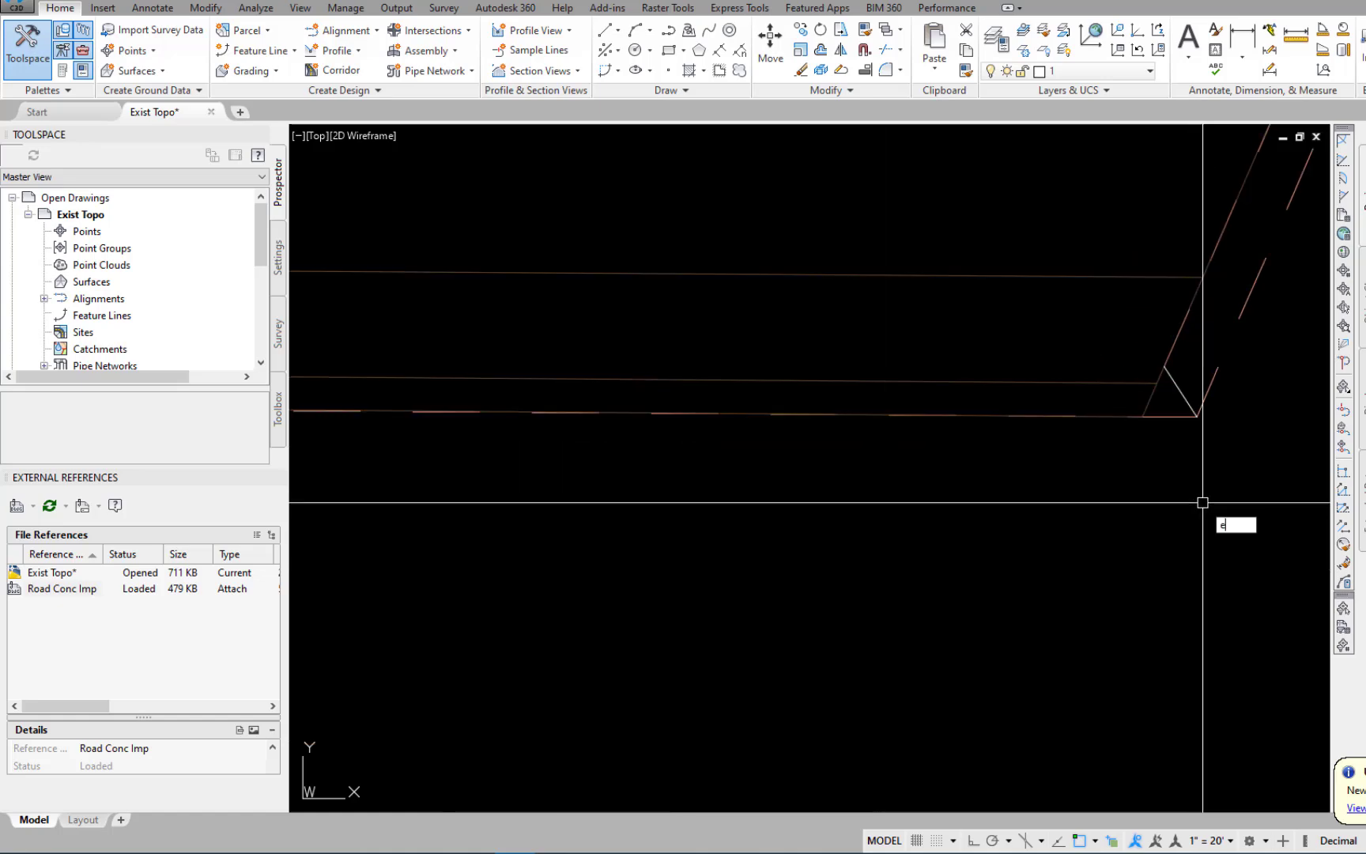
{"action": "key", "text": "Return"}
{"action": "left_click", "coordinate": [1173, 416]}
{"action": "key", "text": "Return"}
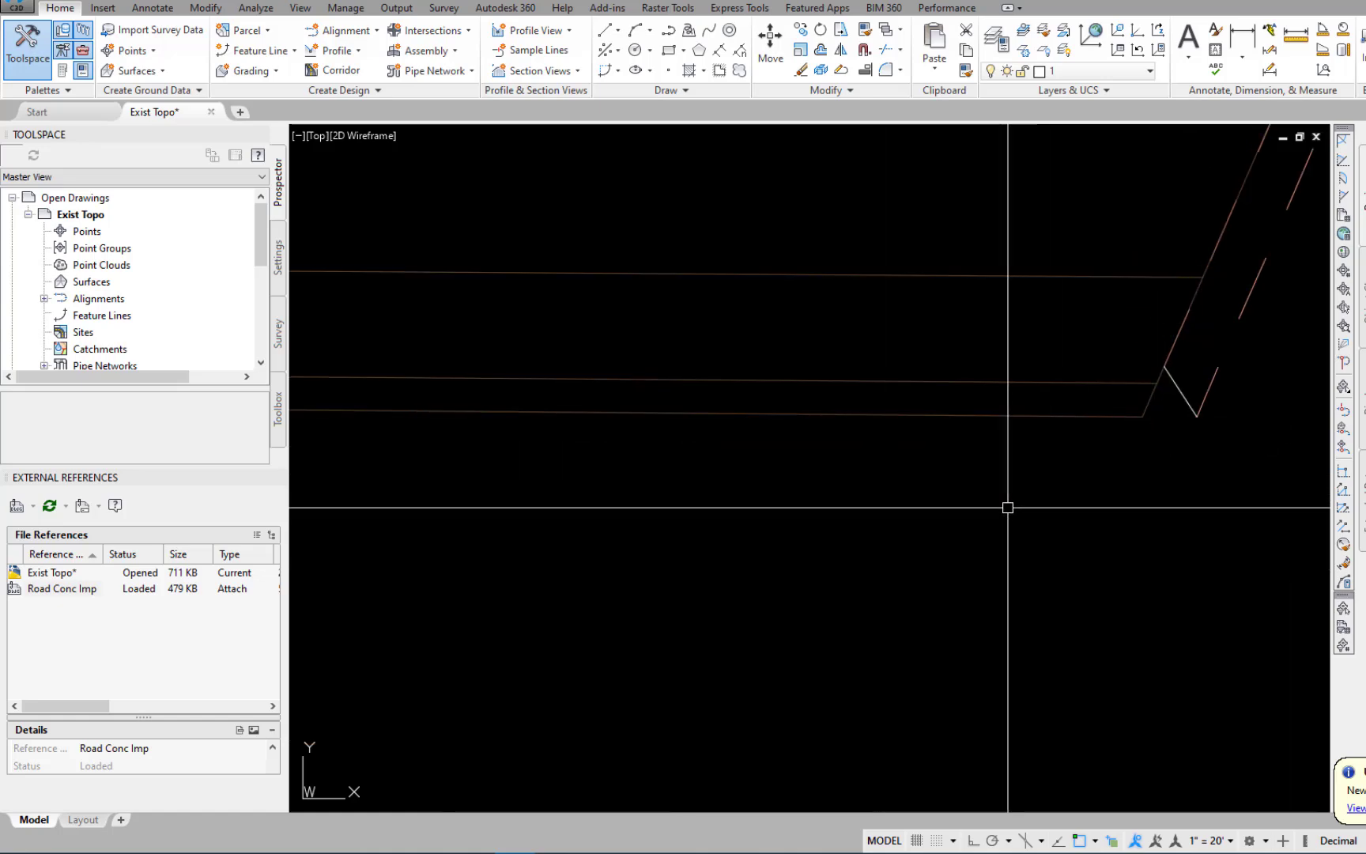
Erase the existing curb curves around the west end of the east island.
{"action": "scroll", "coordinate": [979, 515], "scroll_direction": "down", "scroll_amount": 6}
{"action": "middle_click_drag", "start_coordinate": [474, 573], "coordinate": [1061, 488]}
{"action": "scroll", "coordinate": [1061, 487], "scroll_direction": "up", "scroll_amount": 2}
{"action": "key", "text": "Return"}
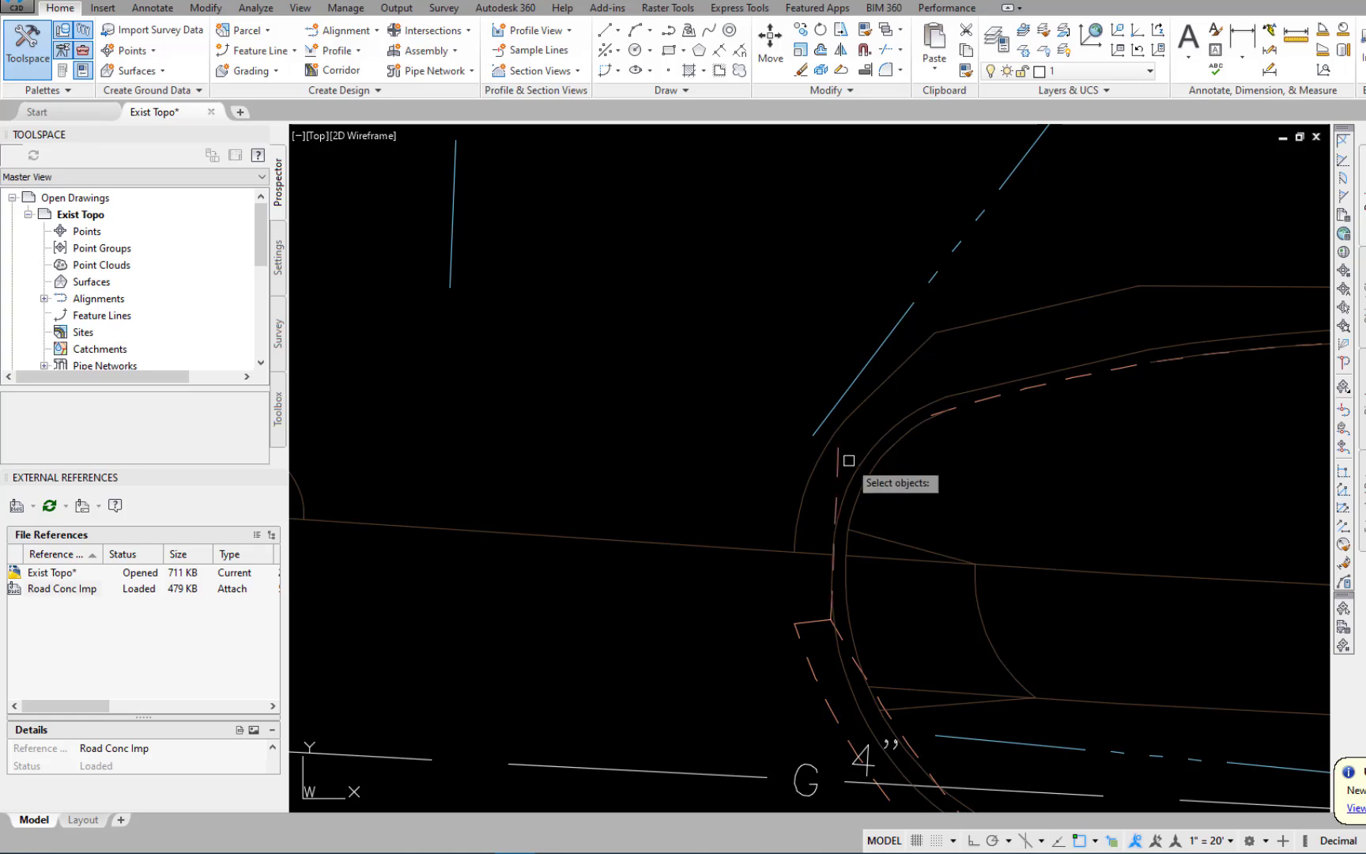
{"action": "left_click", "coordinate": [997, 390]}
{"action": "key", "text": "Return"}
Erase the existing curb arcs and their short end line on the east side of the parking lot entrance.
{"action": "middle_click_drag", "start_coordinate": [1027, 472], "coordinate": [1097, 306]}
{"action": "scroll", "coordinate": [1098, 305], "scroll_direction": "down", "scroll_amount": 4}
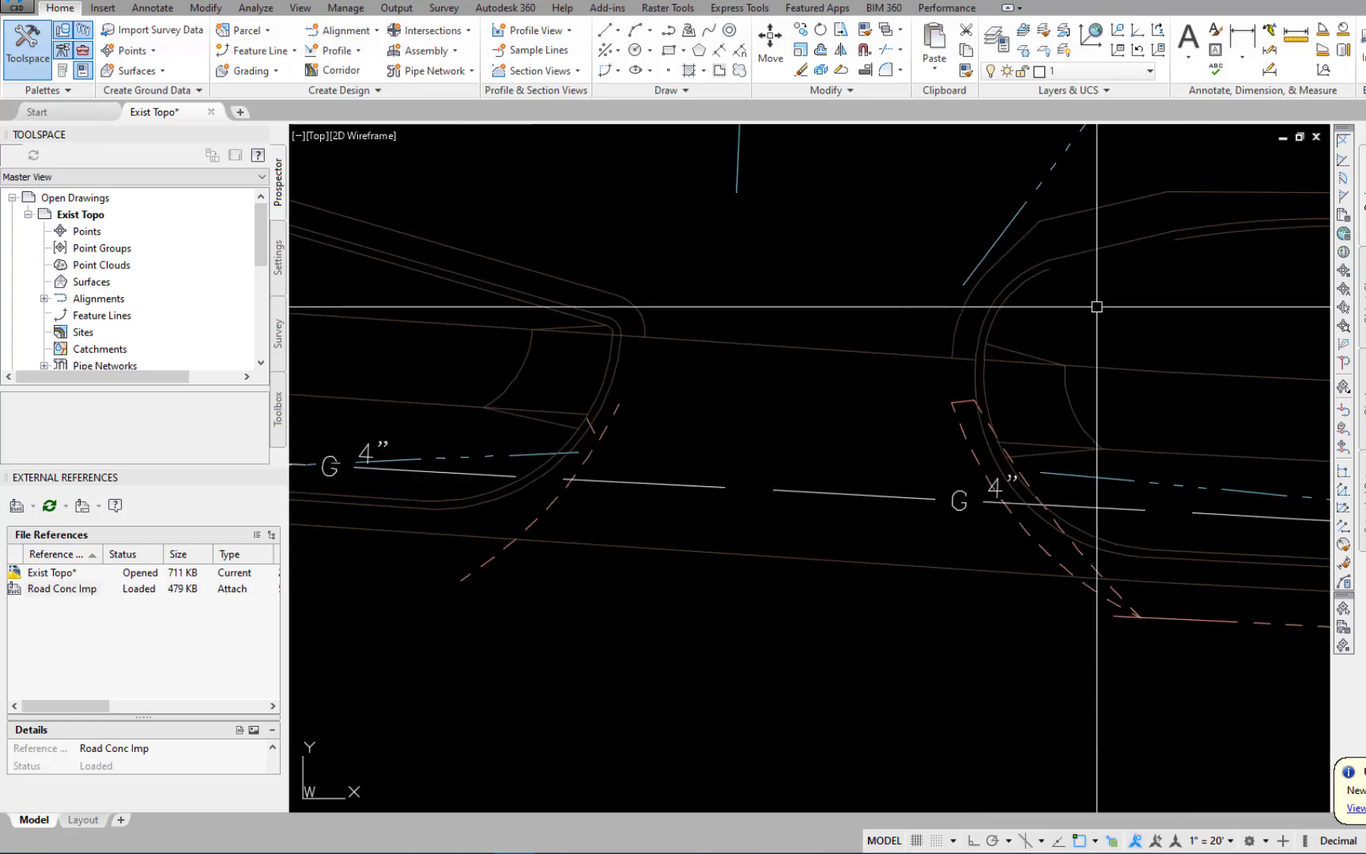
{"action": "type", "text": "e"}
{"action": "key", "text": "Return"}
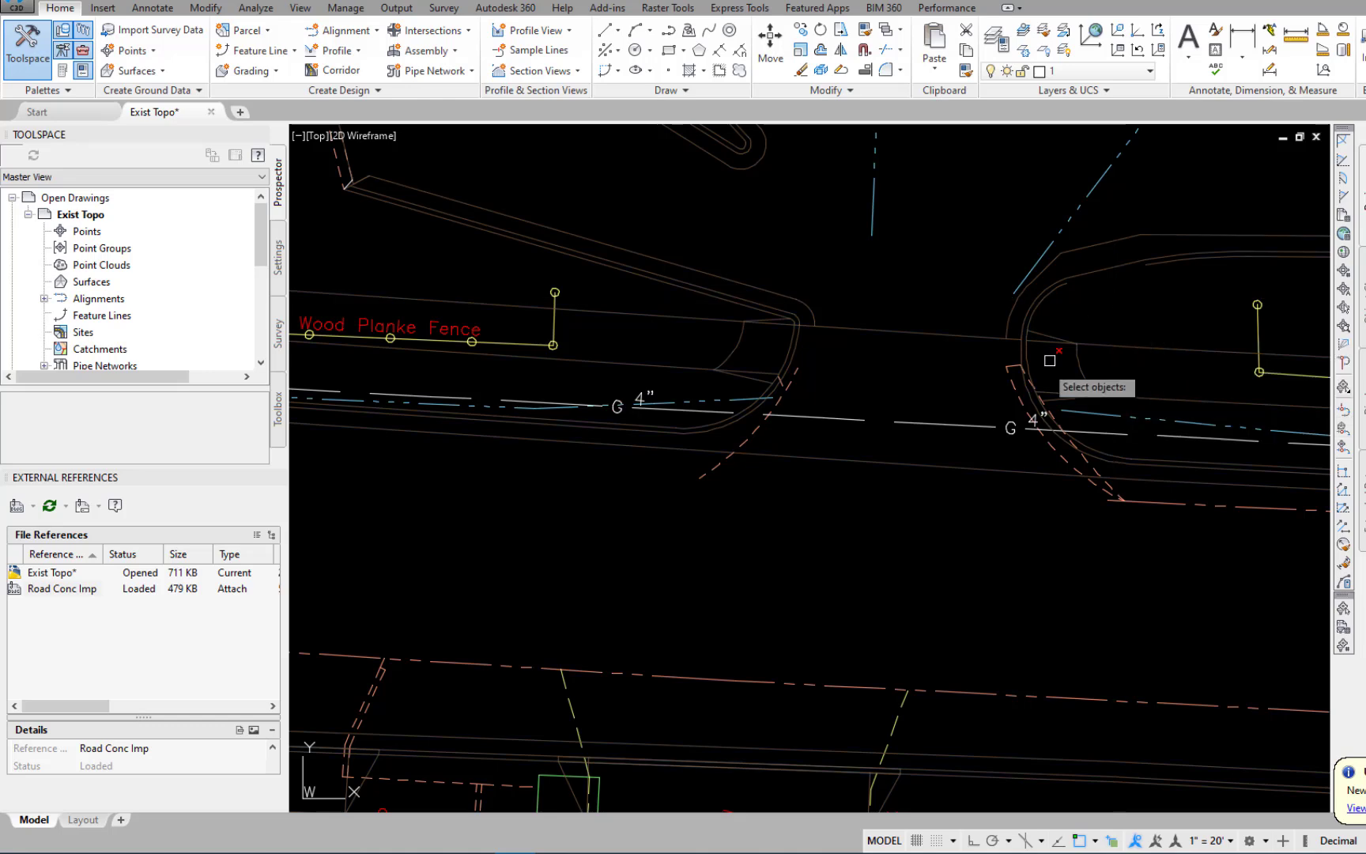
{"action": "left_click", "coordinate": [982, 390]}
{"action": "left_click", "coordinate": [1041, 353]}
{"action": "left_click", "coordinate": [1115, 487]}
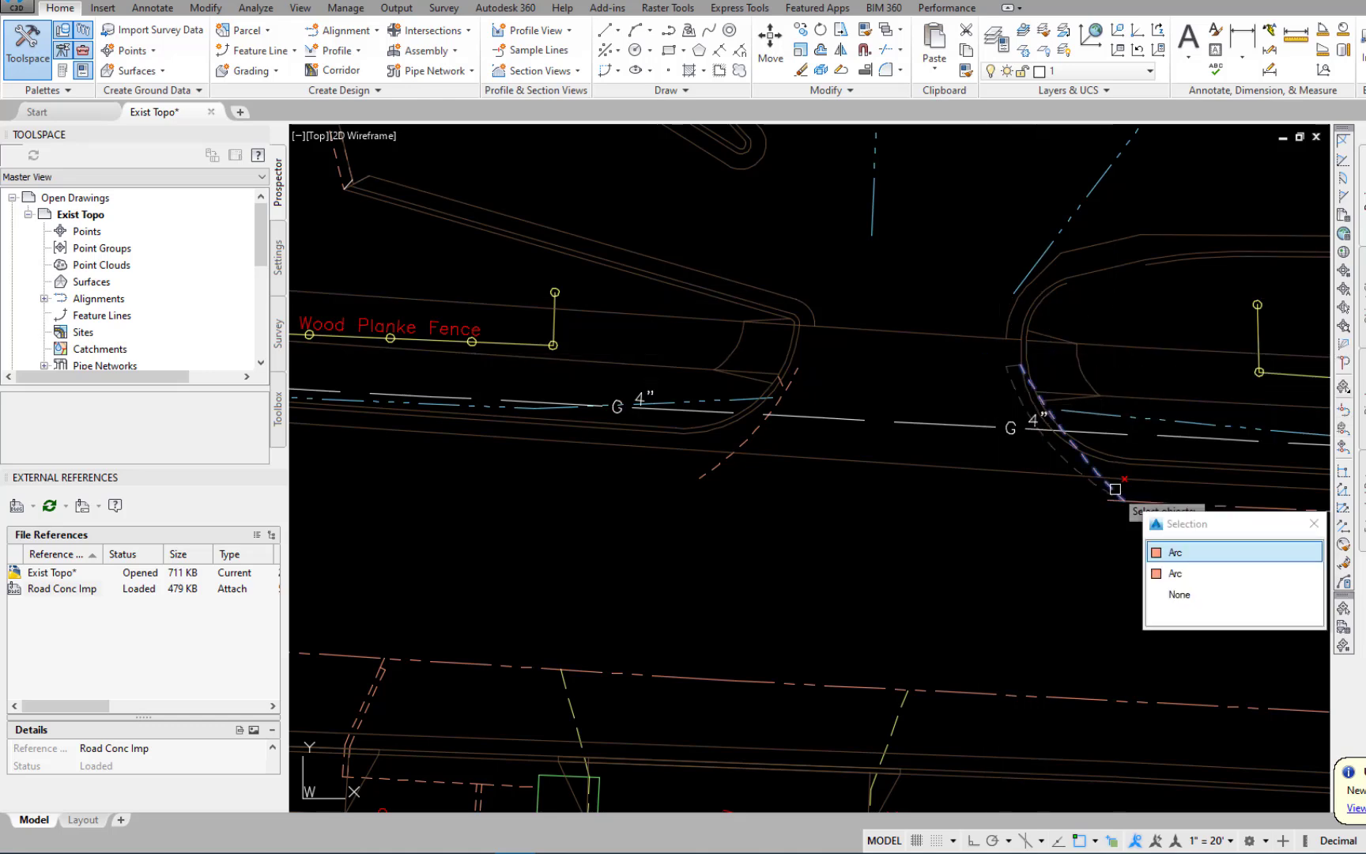
{"action": "left_click", "coordinate": [1115, 489]}
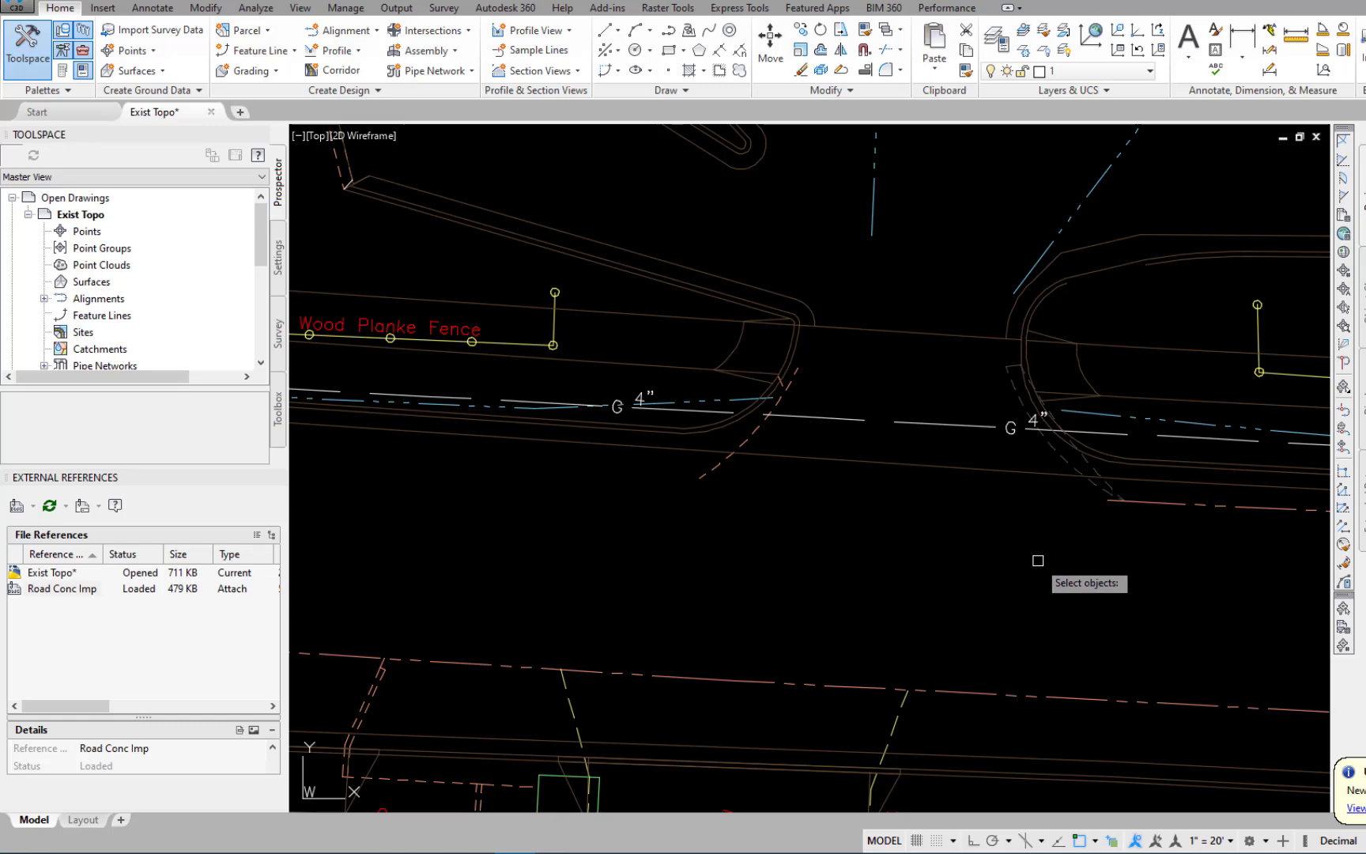
{"action": "key", "text": "Return"}
{"action": "middle_click_drag", "start_coordinate": [879, 532], "coordinate": [1128, 559]}
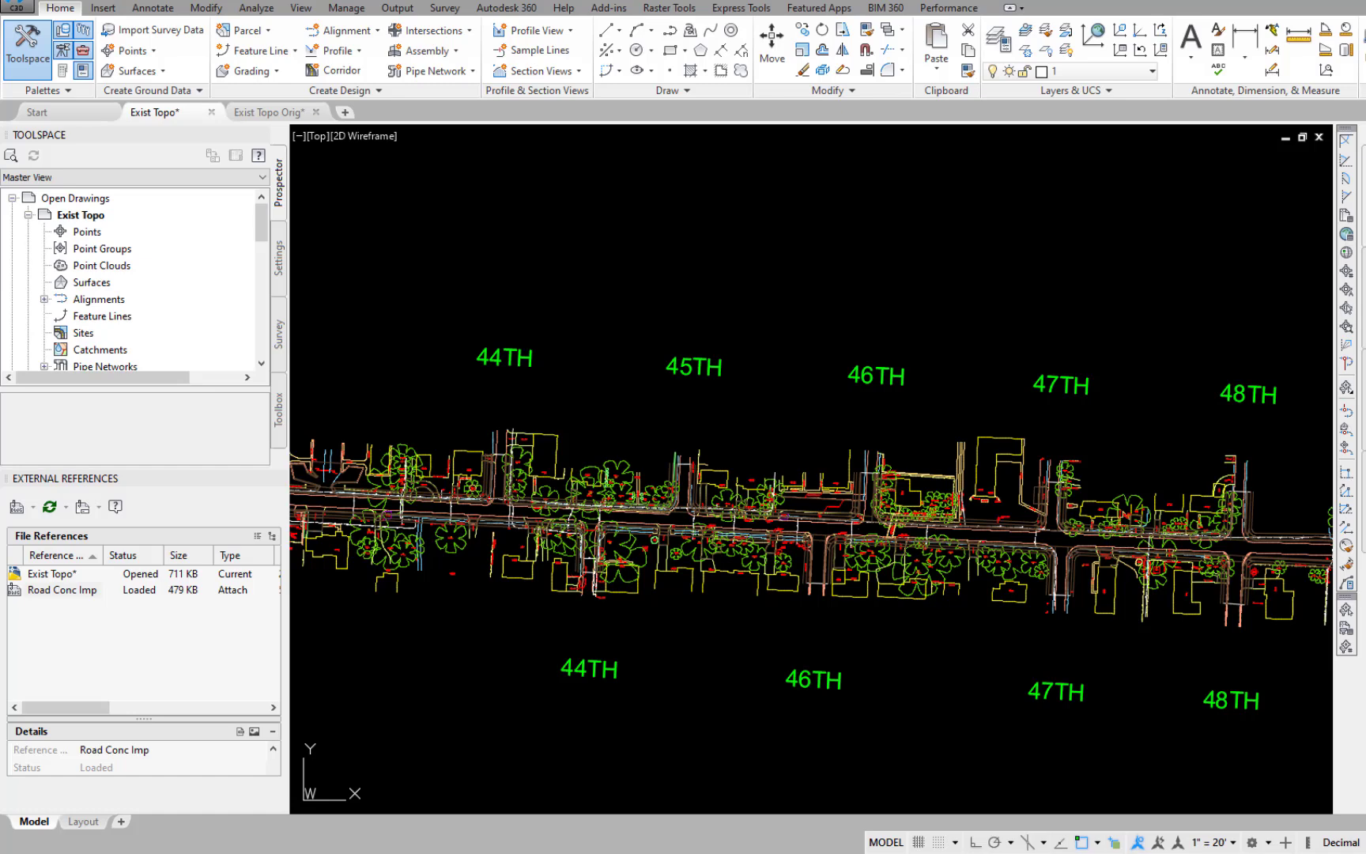
Start the Trim command and select the dividing lines at the west limit, 44th and north 45th as cutting edges.
{"action": "type", "text": "tr"}
{"action": "key", "text": "Return"}
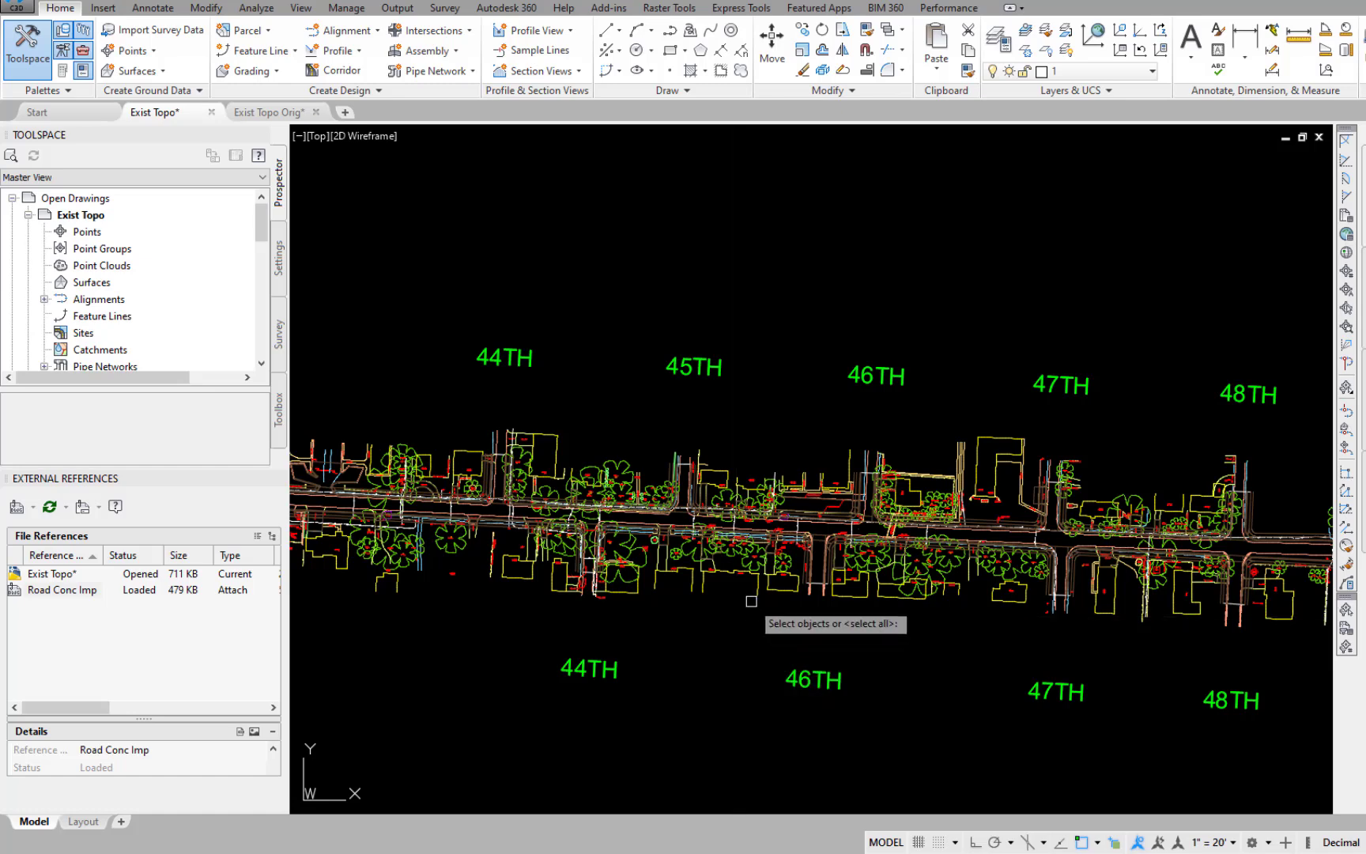
{"action": "scroll", "coordinate": [486, 568], "scroll_direction": "up", "scroll_amount": 2}
{"action": "middle_click_drag", "start_coordinate": [486, 568], "coordinate": [1143, 655]}
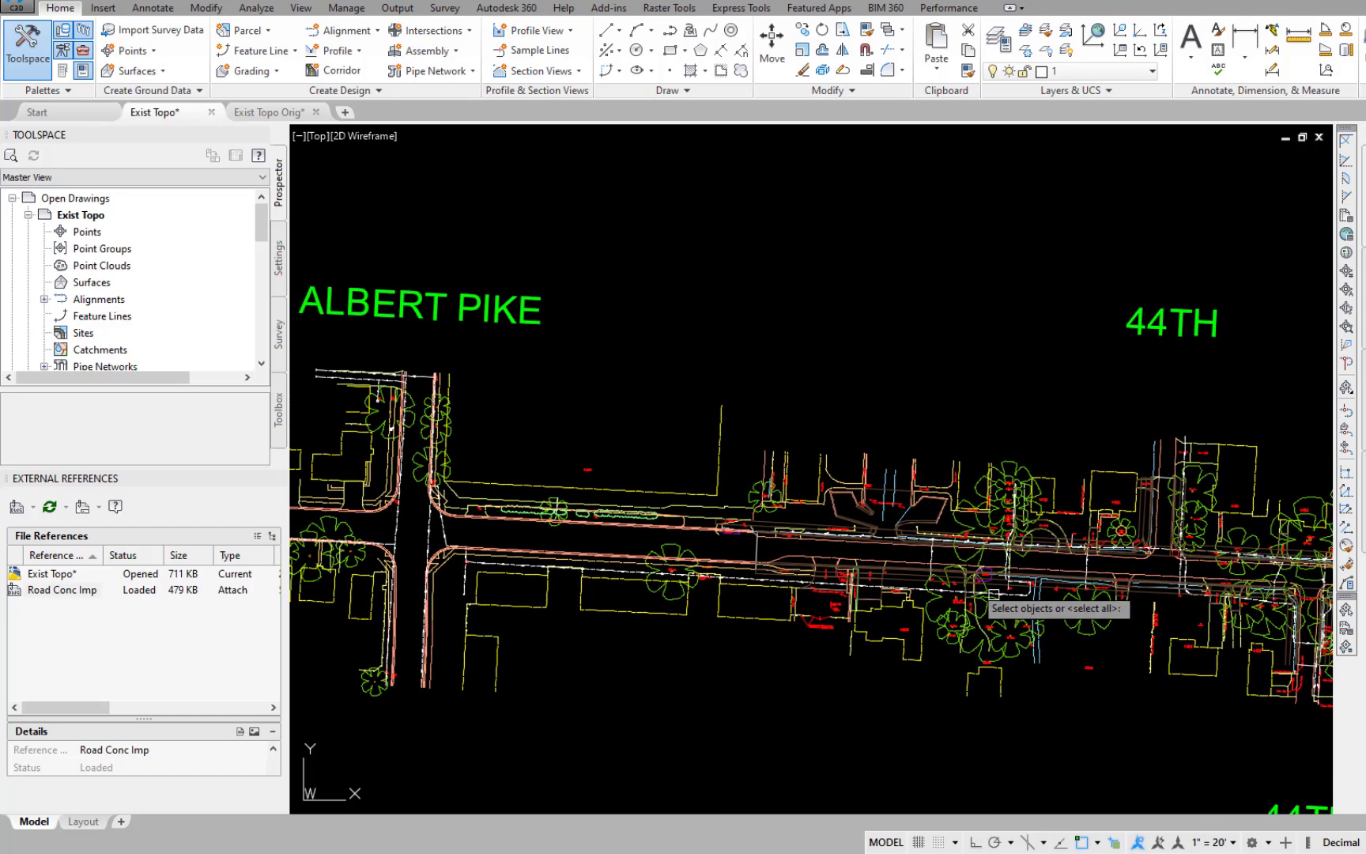
{"action": "scroll", "coordinate": [923, 559], "scroll_direction": "up", "scroll_amount": 4}
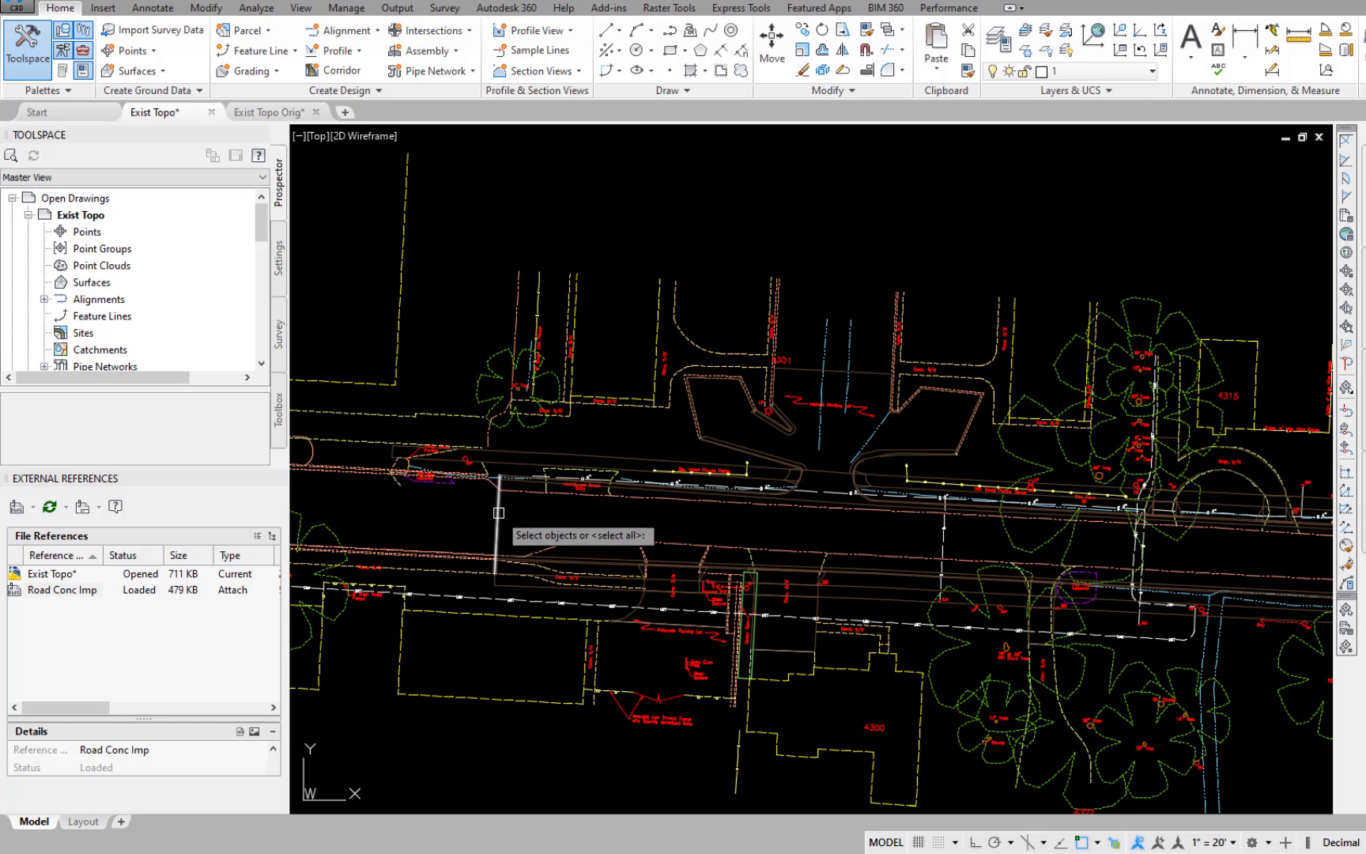
{"action": "scroll", "coordinate": [1063, 387], "scroll_direction": "down", "scroll_amount": 4}
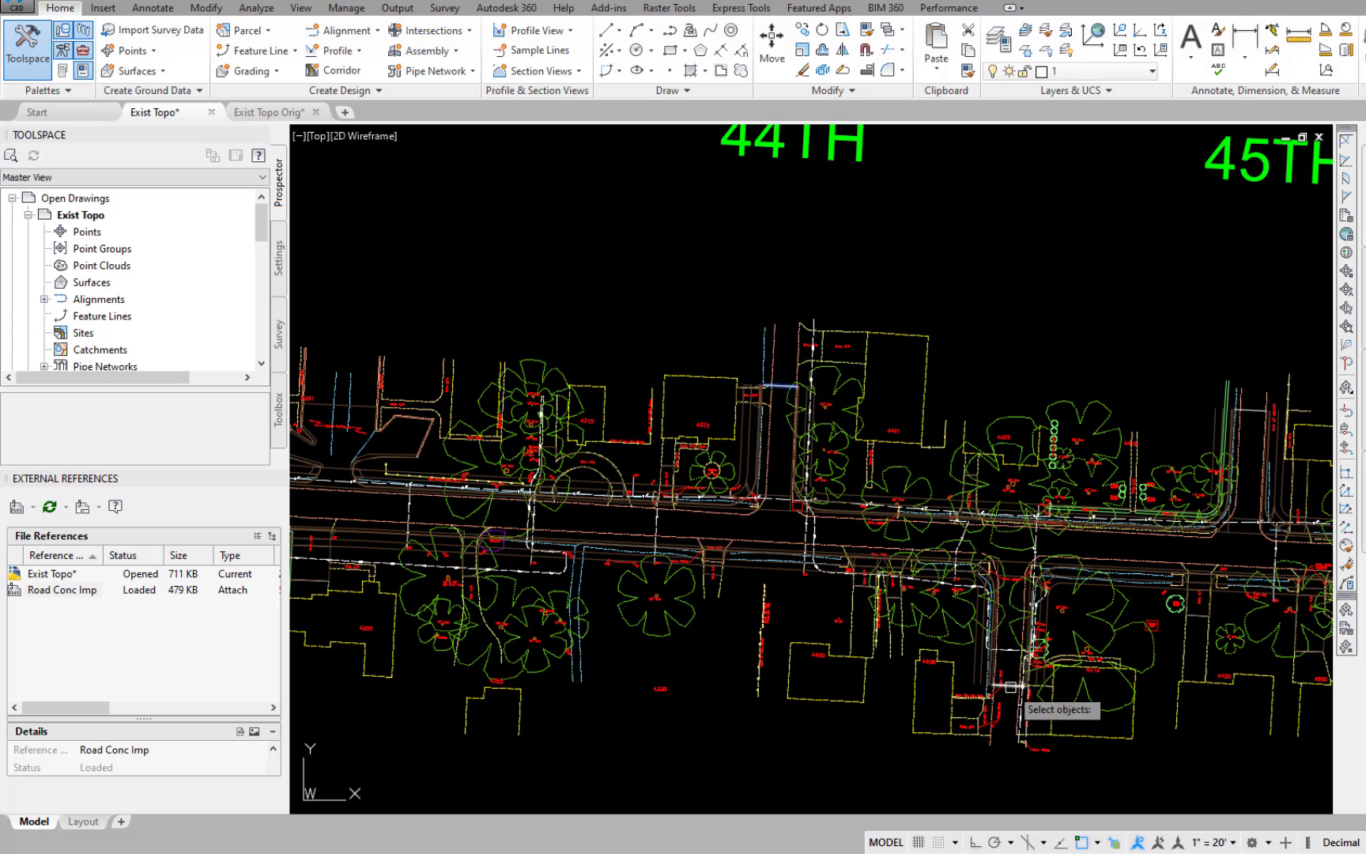
{"action": "middle_click_drag", "start_coordinate": [1161, 640], "coordinate": [651, 672]}
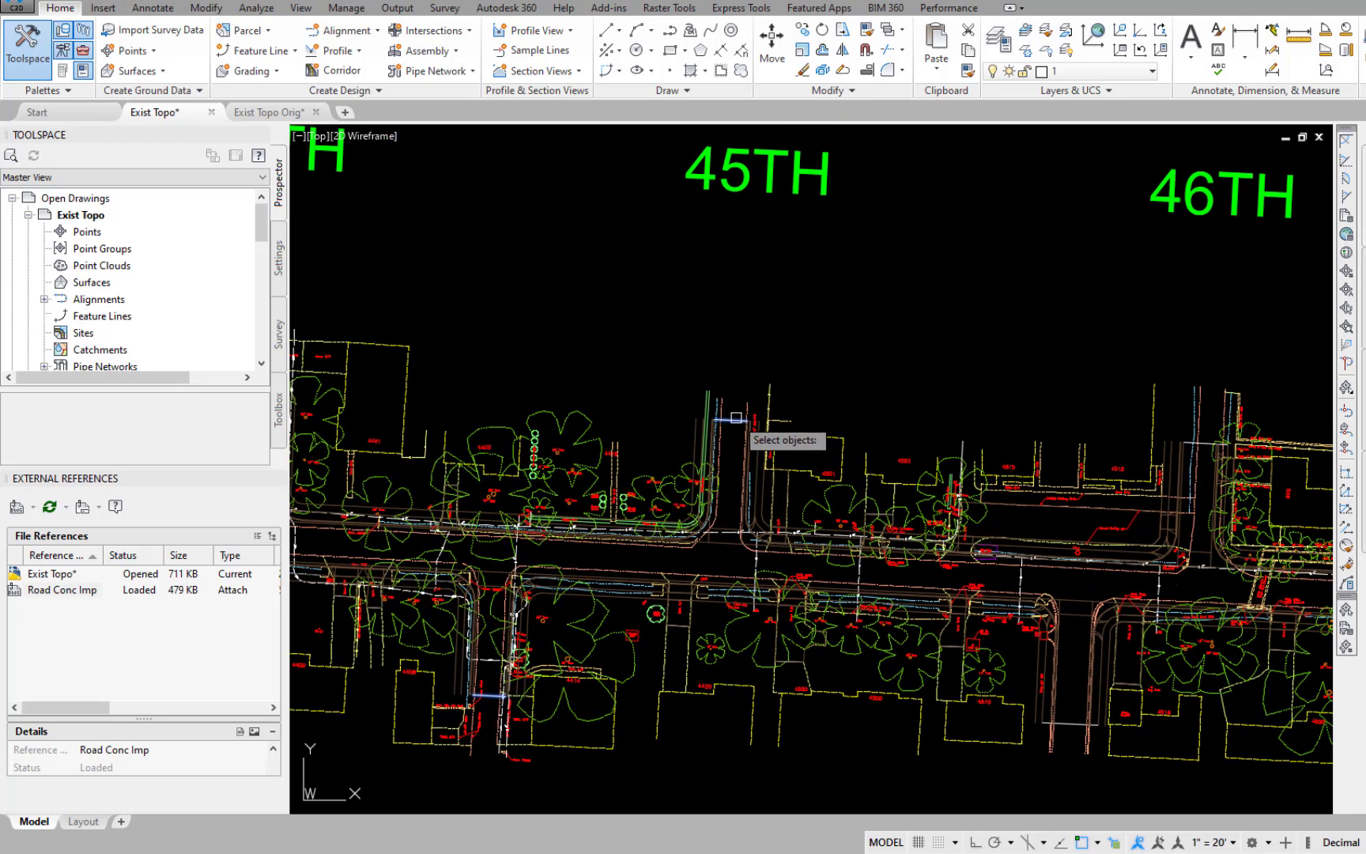
Add the dividing lines on the 46th, 47th, 48th and 49th side streets and at the east end as cutting edges.
{"action": "mouse_move", "coordinate": [1207, 446]}
{"action": "middle_mouse_down"}
{"action": "mouse_move", "coordinate": [930, 414]}
{"action": "mouse_move", "coordinate": [925, 345]}
{"action": "middle_mouse_up"}
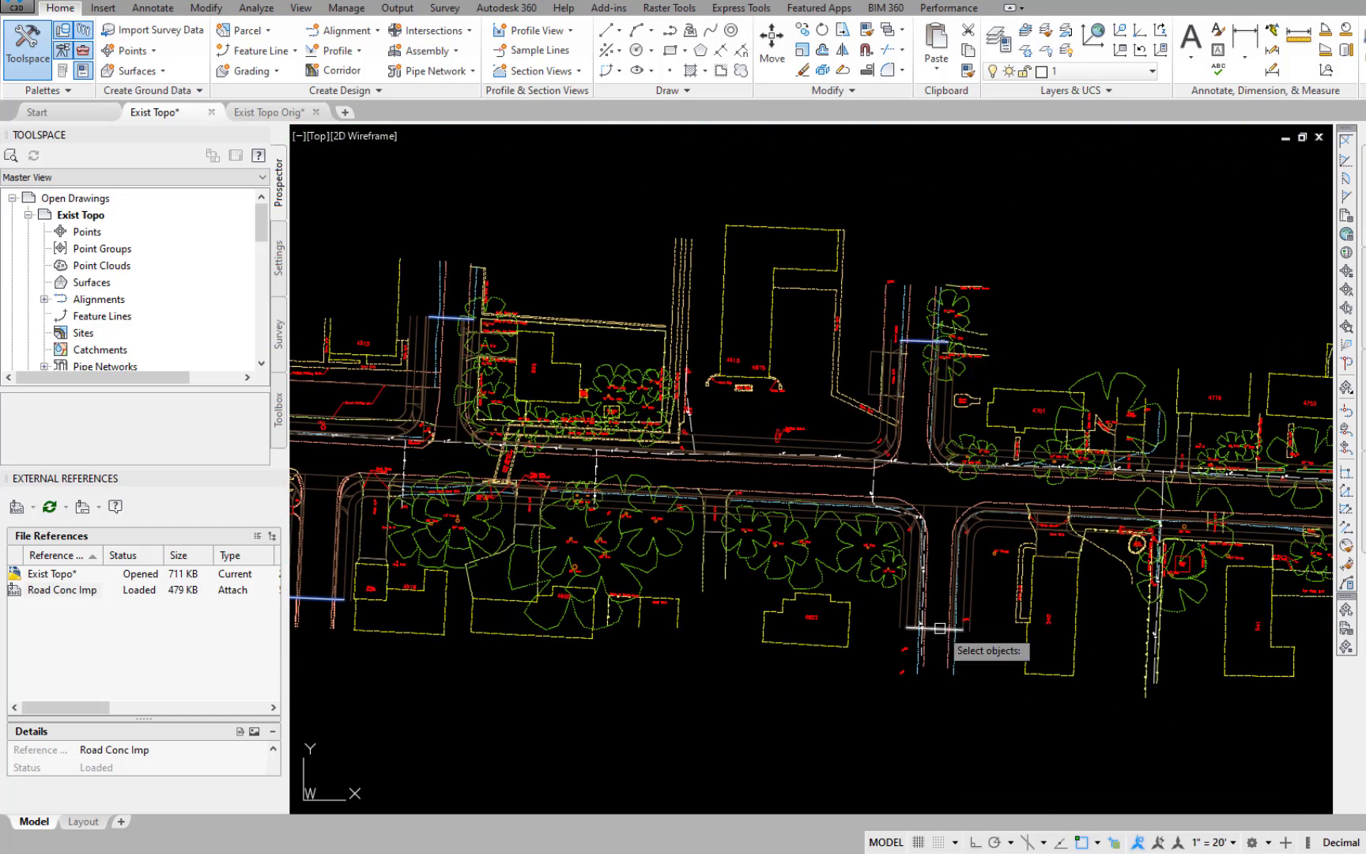
{"action": "scroll", "coordinate": [924, 719], "scroll_direction": "down", "scroll_amount": 2}
{"action": "scroll", "coordinate": [830, 353], "scroll_direction": "up", "scroll_amount": 2}
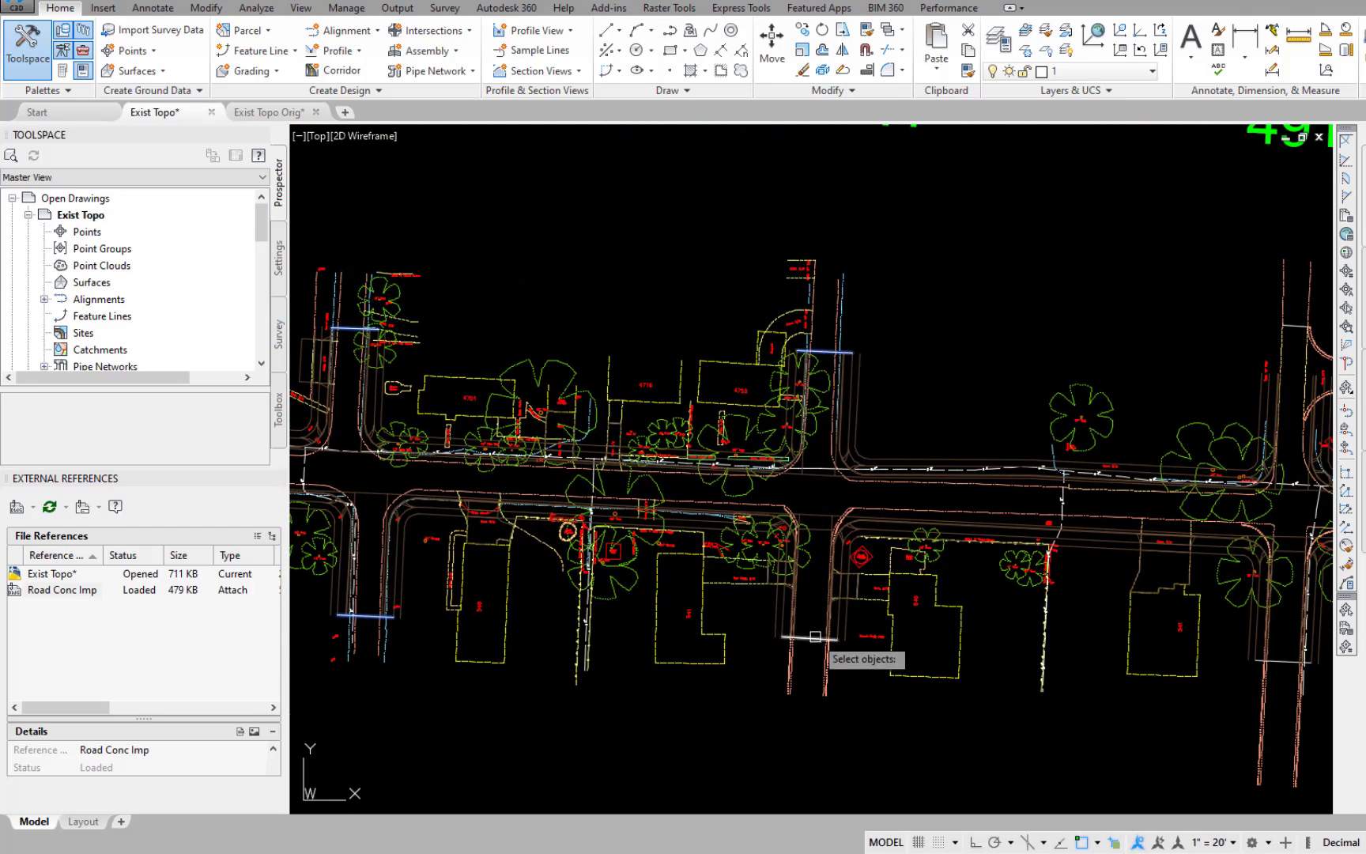
{"action": "middle_click_drag", "start_coordinate": [1086, 748], "coordinate": [656, 726]}
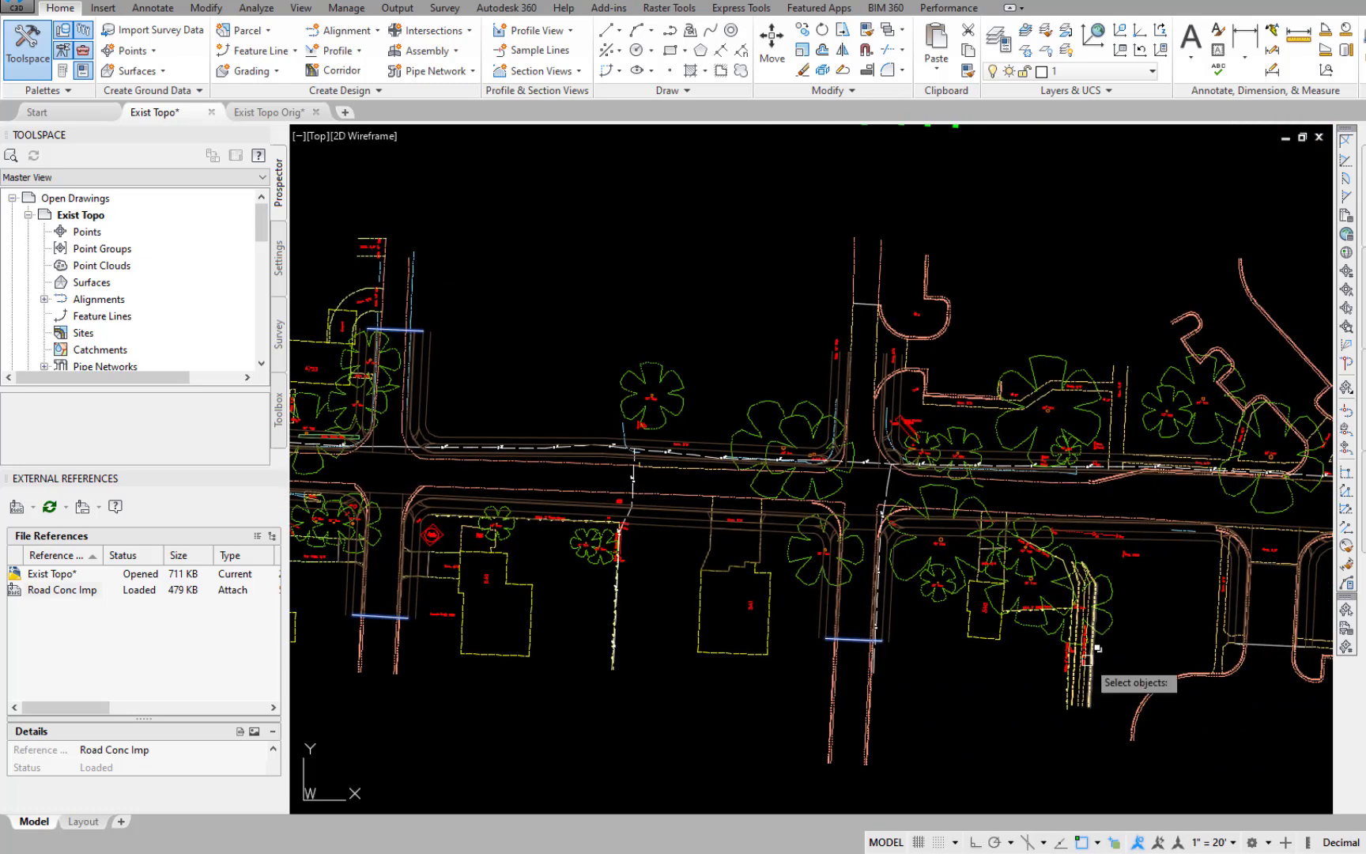
{"action": "middle_click_drag", "start_coordinate": [1097, 648], "coordinate": [627, 647]}
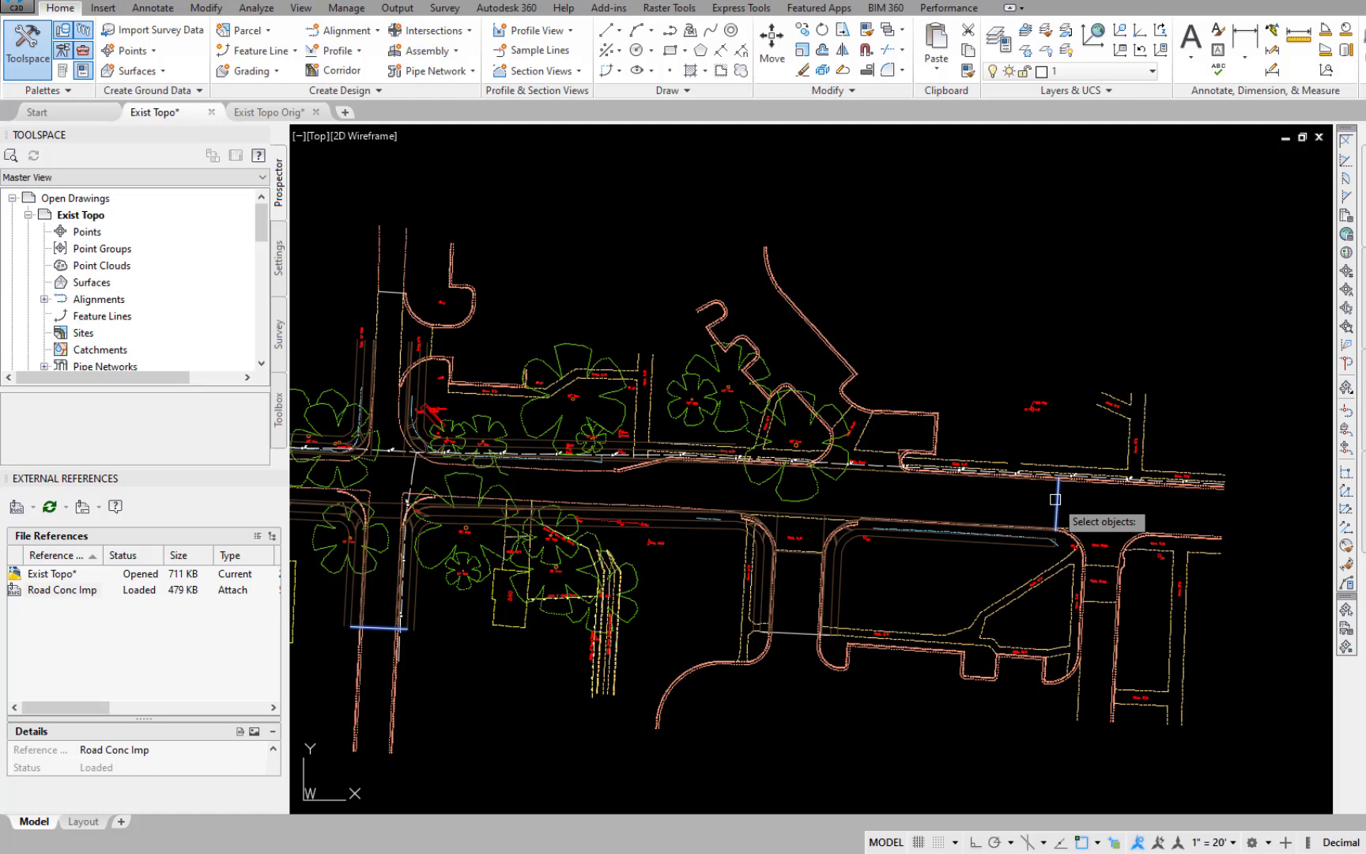
Trim the existing south curb lines of the main road on the west side of the east end dividing line.
{"action": "scroll", "coordinate": [1055, 499], "scroll_direction": "up", "scroll_amount": 5}
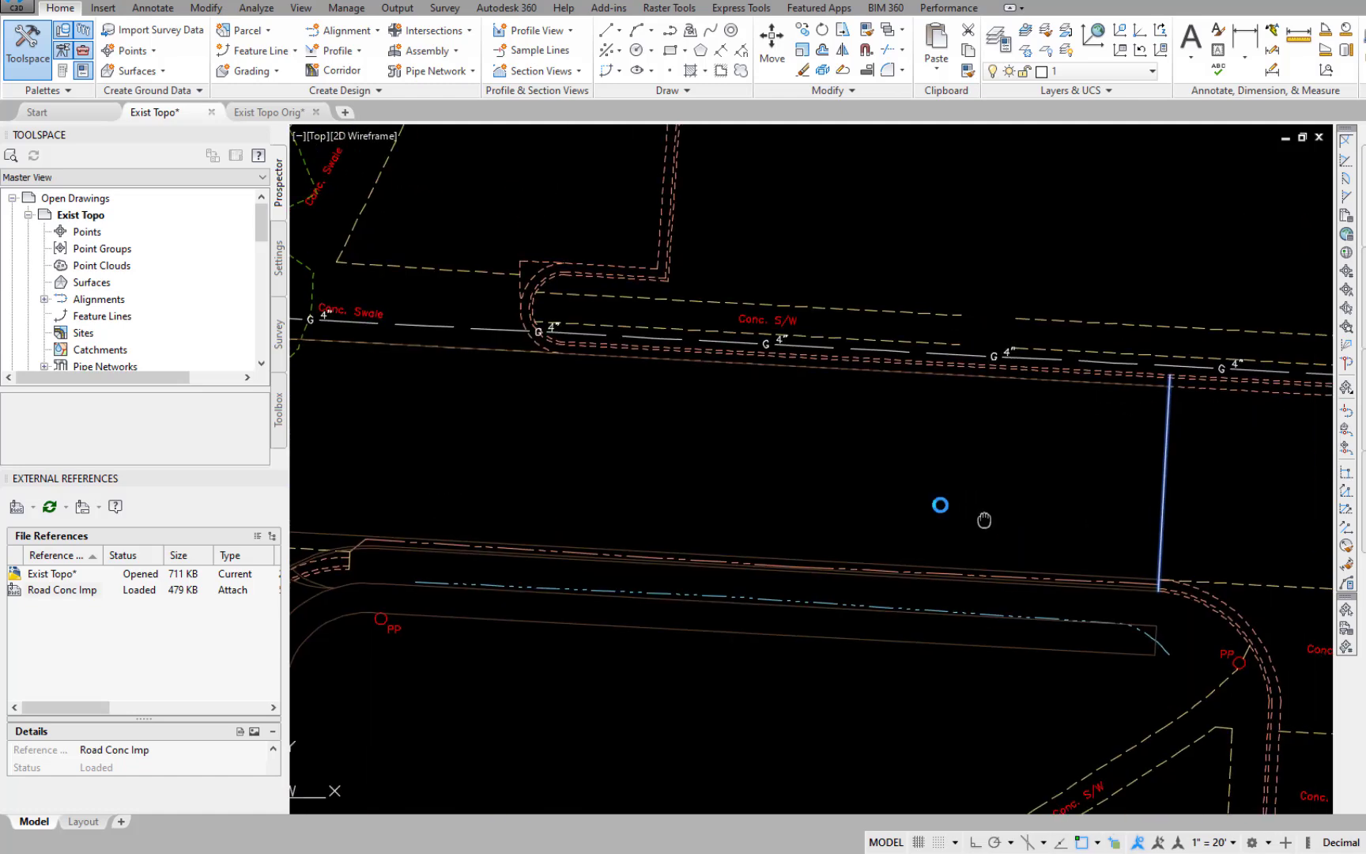
{"action": "scroll", "coordinate": [835, 482], "scroll_direction": "up", "scroll_amount": 3}
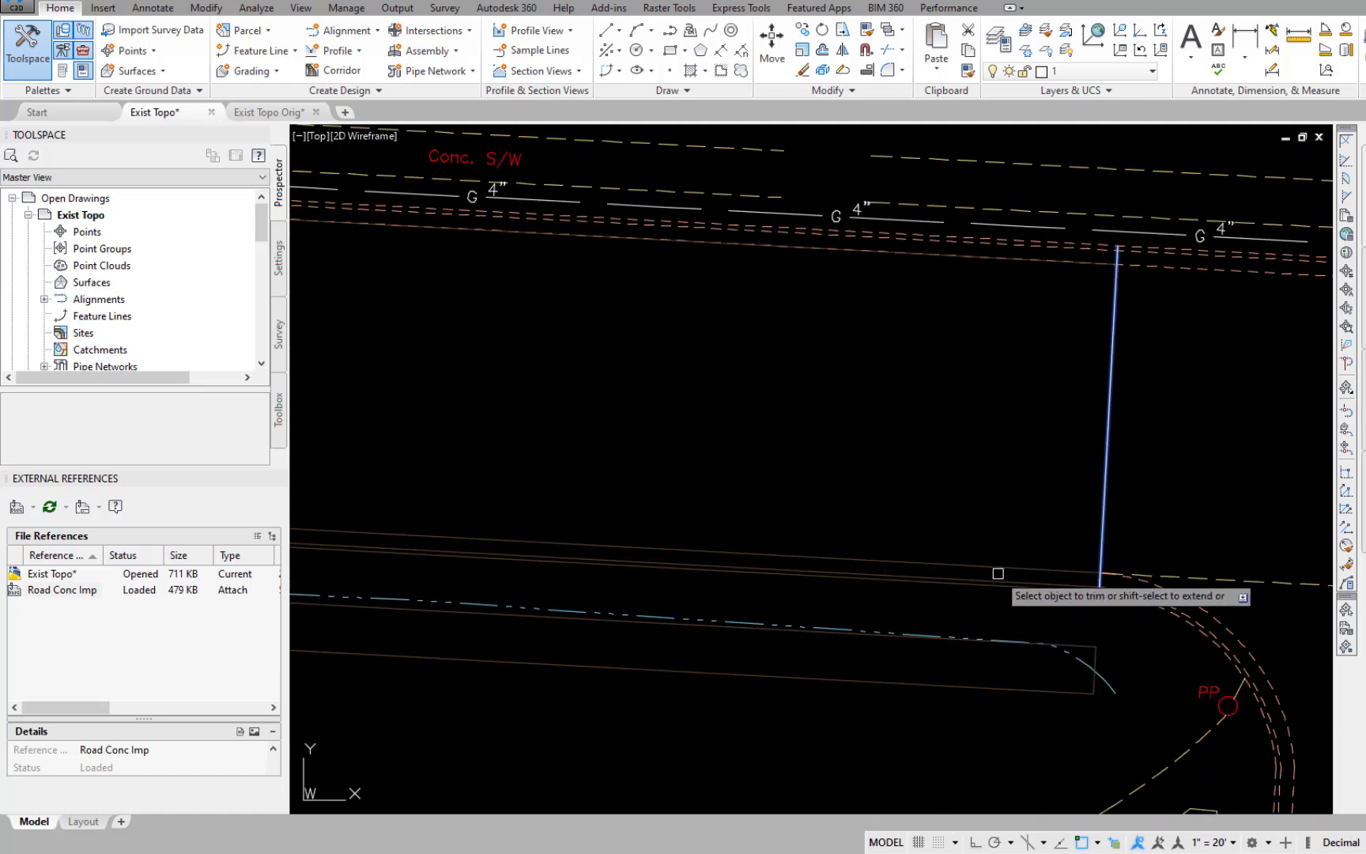
{"action": "middle_click_drag", "start_coordinate": [1008, 404], "coordinate": [1102, 544]}
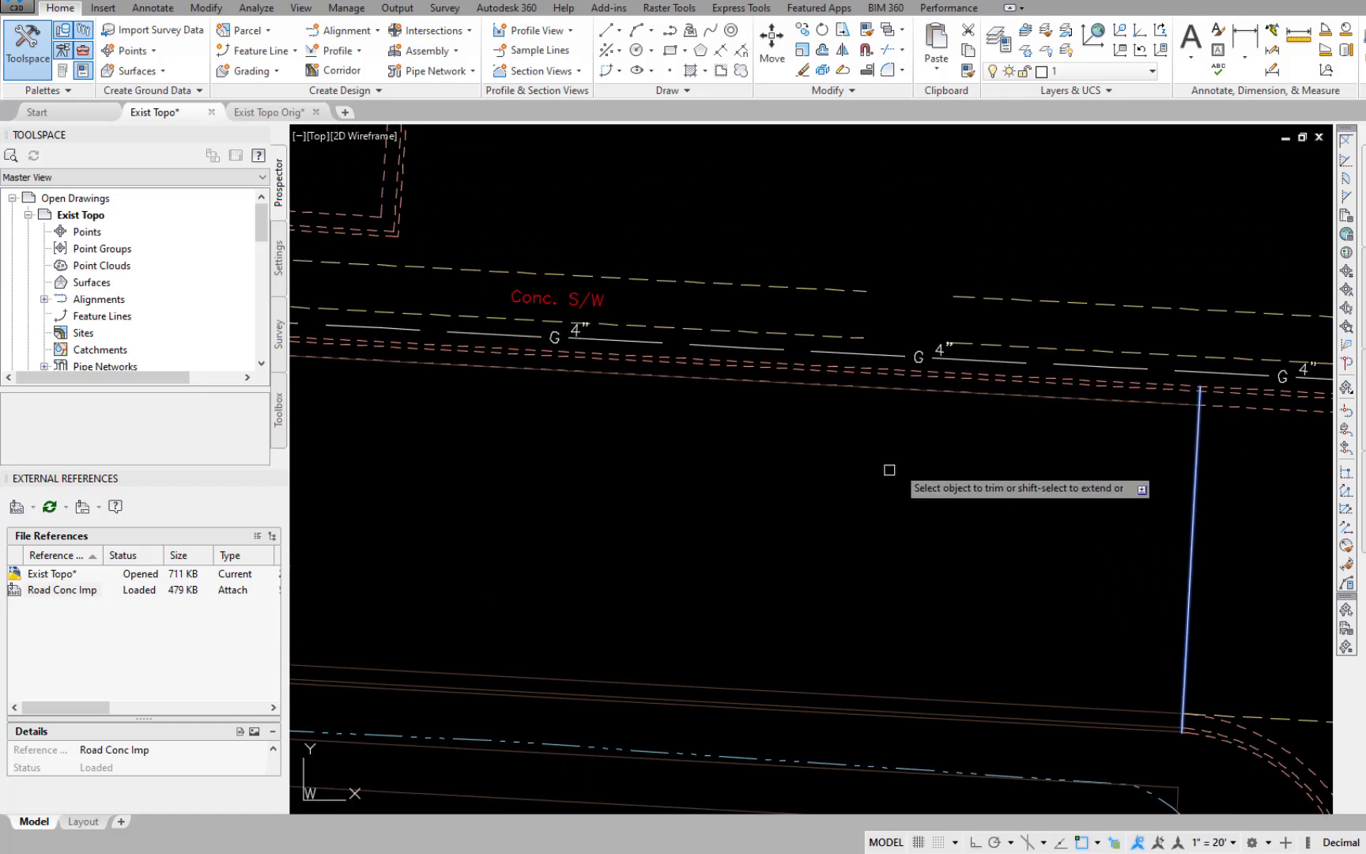
Trim the three existing east curb lines of 49th north of its south dividing line, choosing the line or polyline over the external reference.
{"action": "scroll", "coordinate": [905, 415], "scroll_direction": "down", "scroll_amount": 6}
{"action": "mouse_move", "coordinate": [559, 508]}
{"action": "middle_mouse_down"}
{"action": "mouse_move", "coordinate": [1214, 622]}
{"action": "mouse_move", "coordinate": [1336, 570]}
{"action": "middle_mouse_up"}
{"action": "scroll", "coordinate": [750, 732], "scroll_direction": "up", "scroll_amount": 8}
{"action": "middle_click_drag", "start_coordinate": [720, 657], "coordinate": [990, 628]}
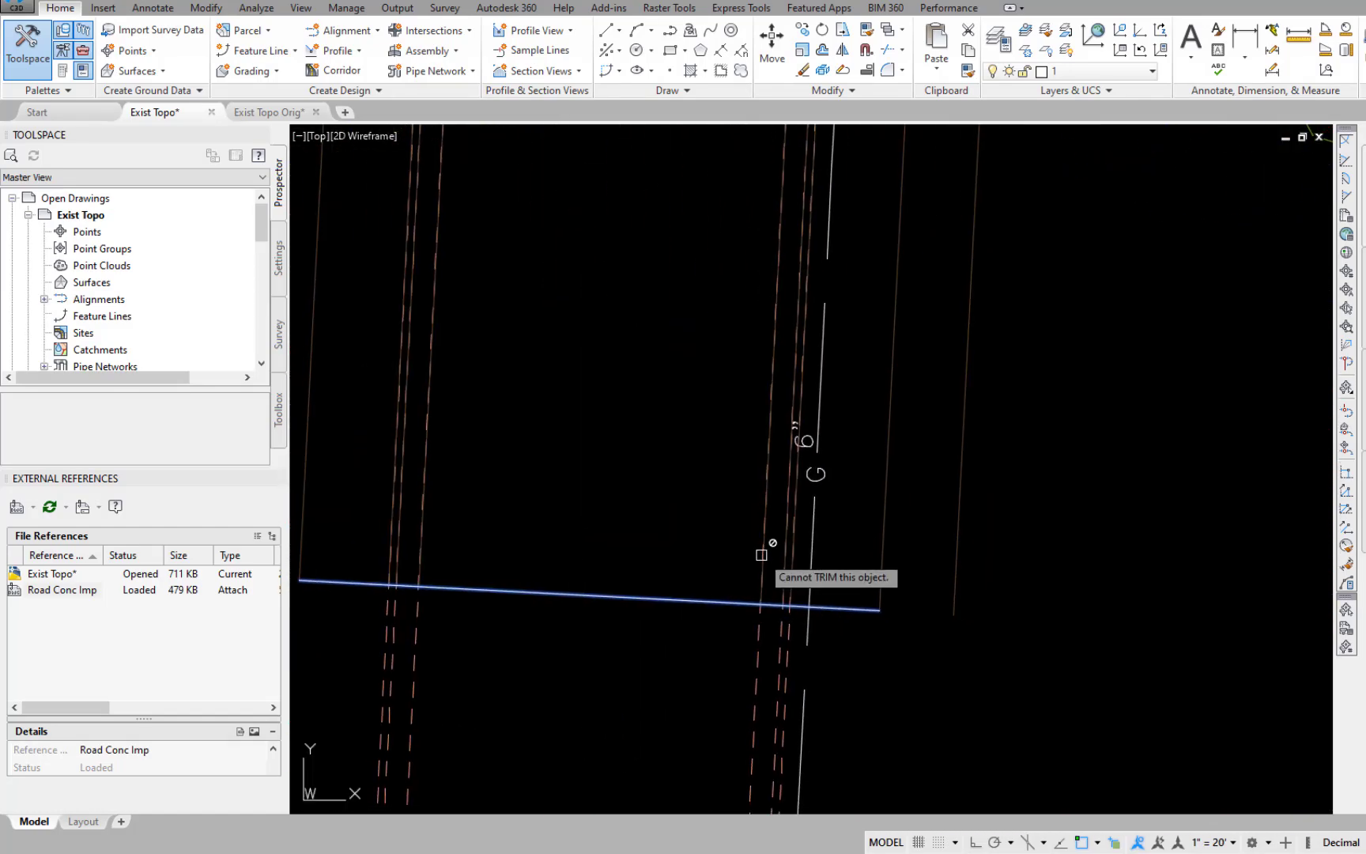
{"action": "left_click", "coordinate": [761, 554]}
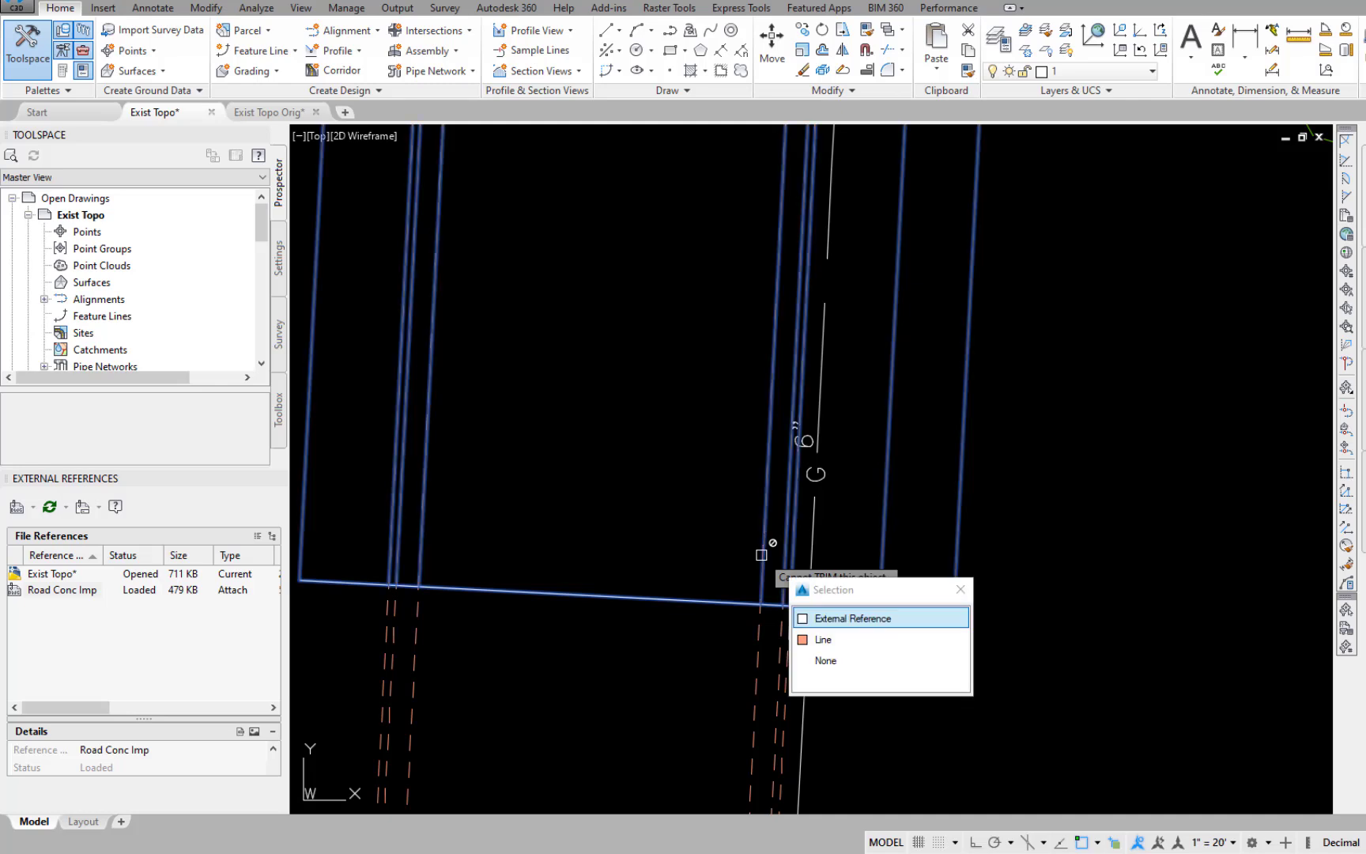
{"action": "left_click", "coordinate": [805, 641]}
{"action": "left_click", "coordinate": [786, 576]}
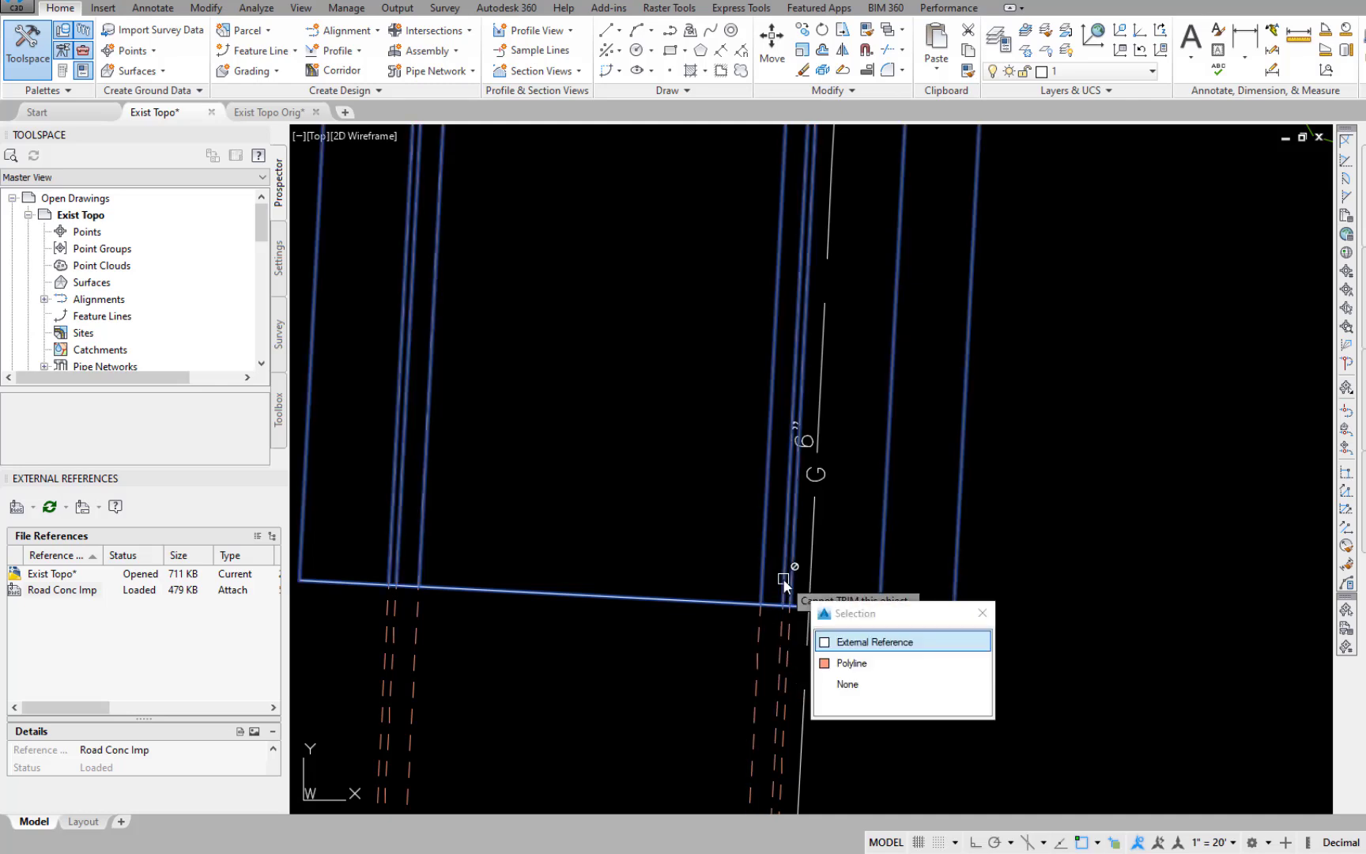
{"action": "left_click", "coordinate": [823, 666]}
{"action": "middle_click_drag", "start_coordinate": [619, 536], "coordinate": [823, 558]}
{"action": "left_click", "coordinate": [992, 589]}
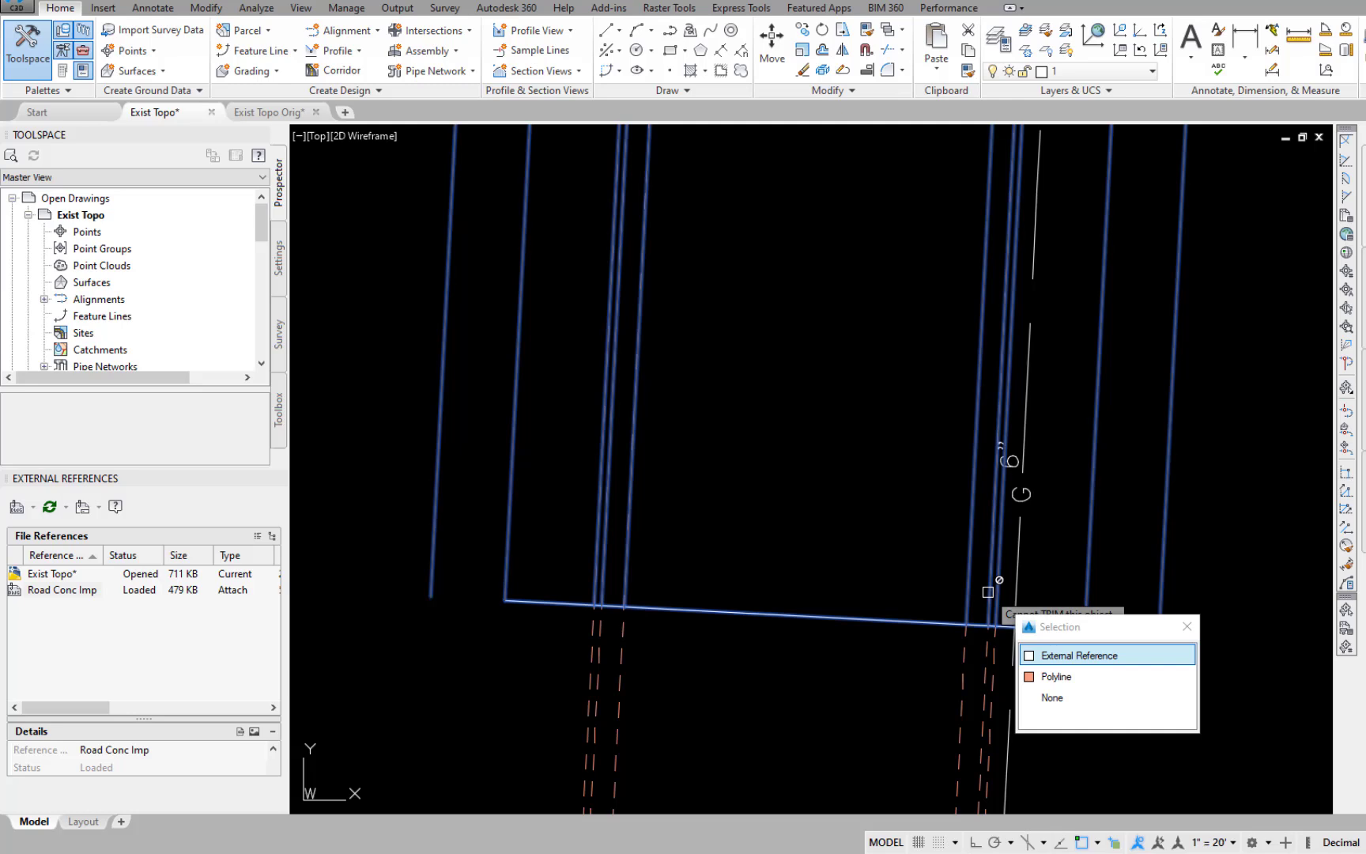
{"action": "left_click", "coordinate": [1029, 677]}
Trim the existing west curb lines of 49th north of its south dividing line, leaving the external reference out.
{"action": "middle_click_drag", "start_coordinate": [664, 546], "coordinate": [869, 573]}
{"action": "left_click", "coordinate": [867, 579]}
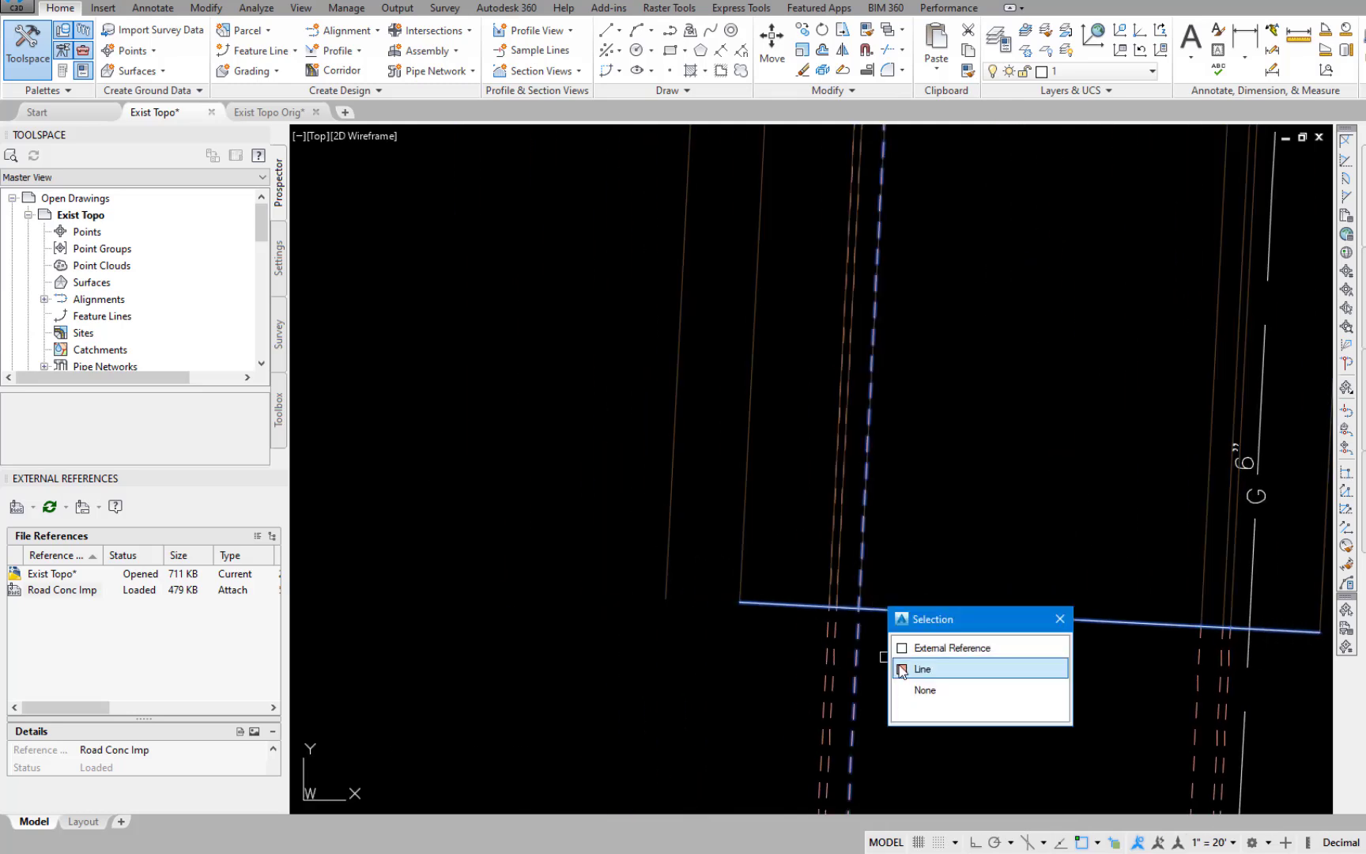
{"action": "left_click", "coordinate": [901, 670]}
{"action": "left_click", "coordinate": [844, 570]}
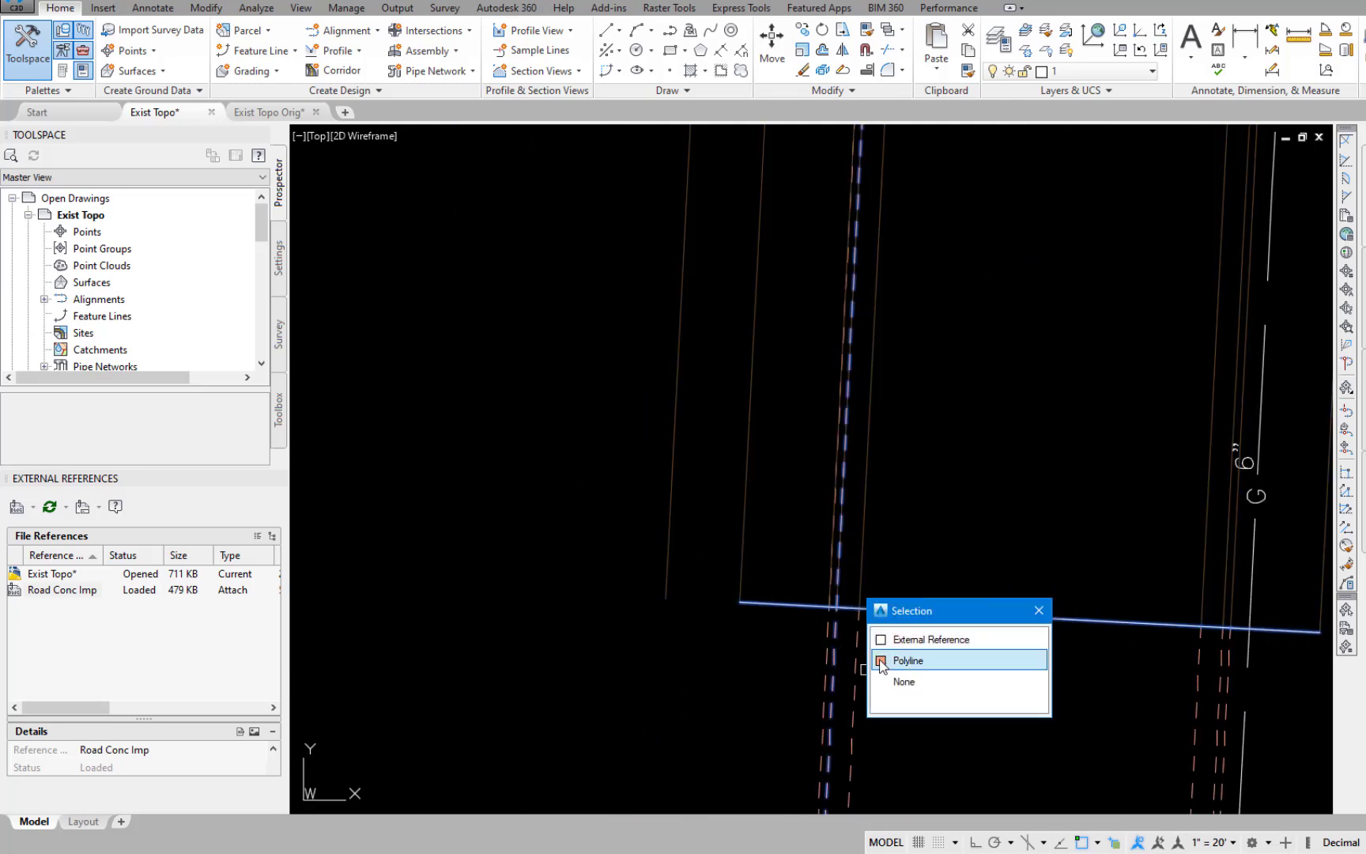
{"action": "left_click", "coordinate": [831, 578]}
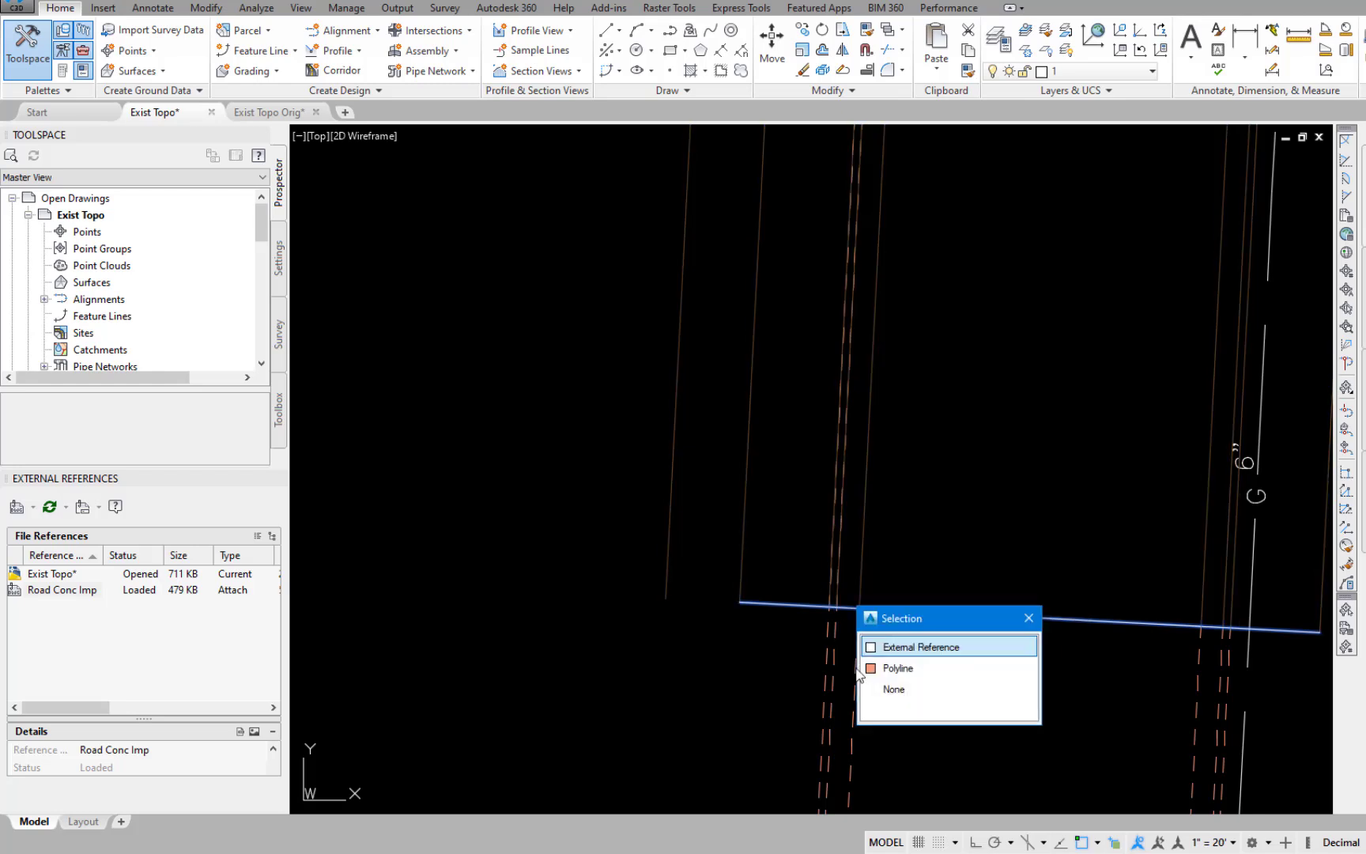
{"action": "left_click", "coordinate": [872, 668]}
{"action": "left_click", "coordinate": [839, 580]}
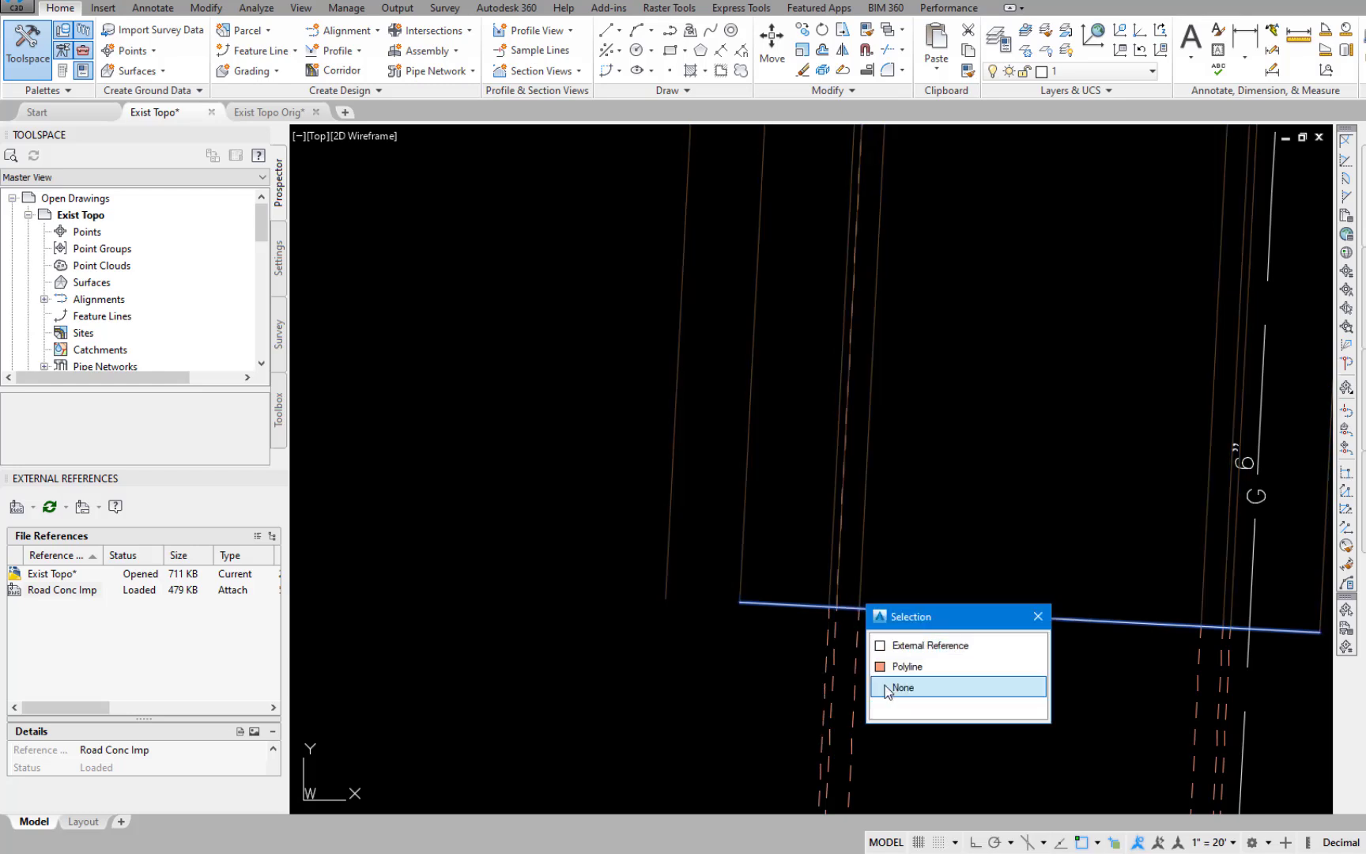
{"action": "left_click", "coordinate": [880, 668]}
Trim the existing pavement edges of 49th south of its north dividing line.
{"action": "scroll", "coordinate": [949, 514], "scroll_direction": "down", "scroll_amount": 4}
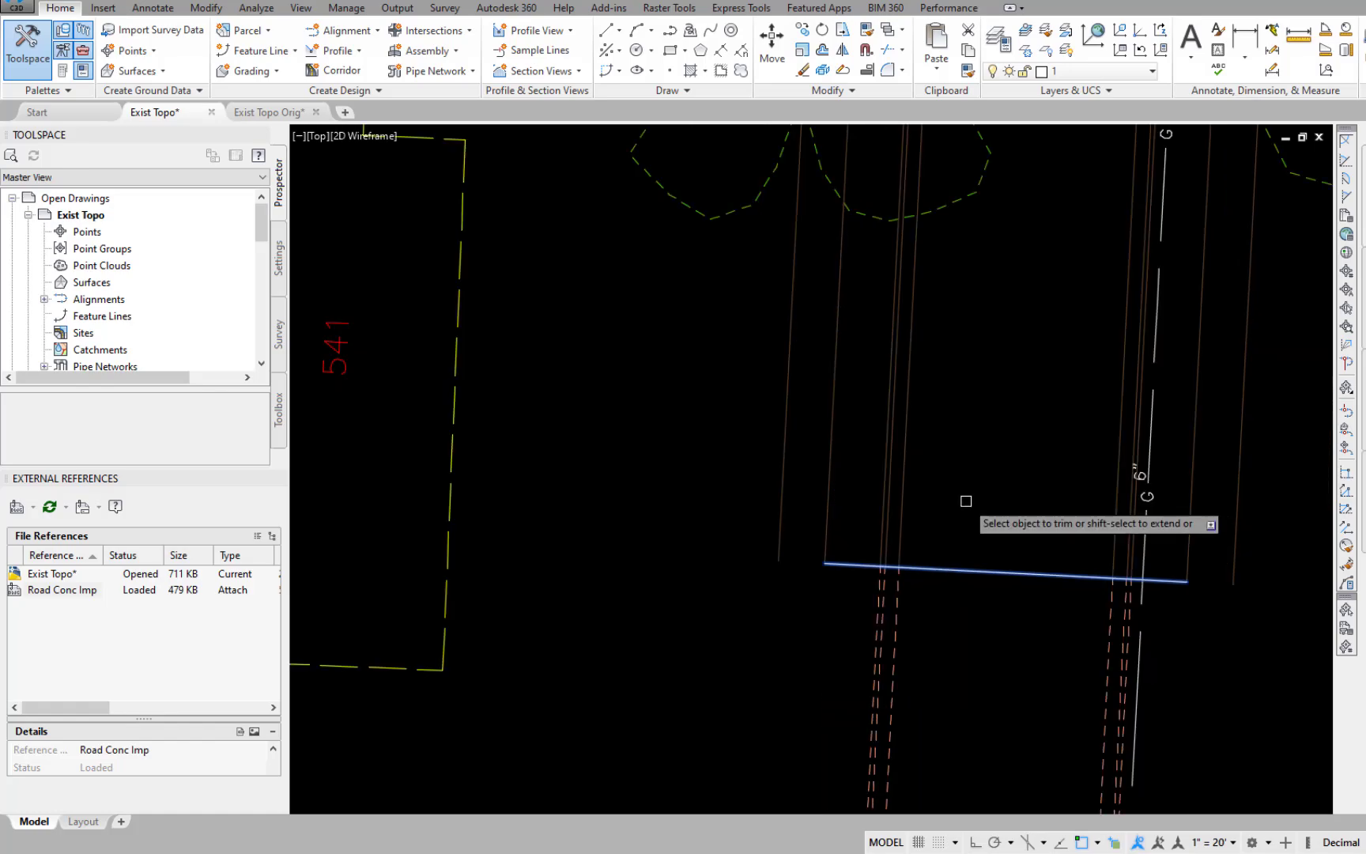
{"action": "scroll", "coordinate": [1067, 385], "scroll_direction": "up", "scroll_amount": 4}
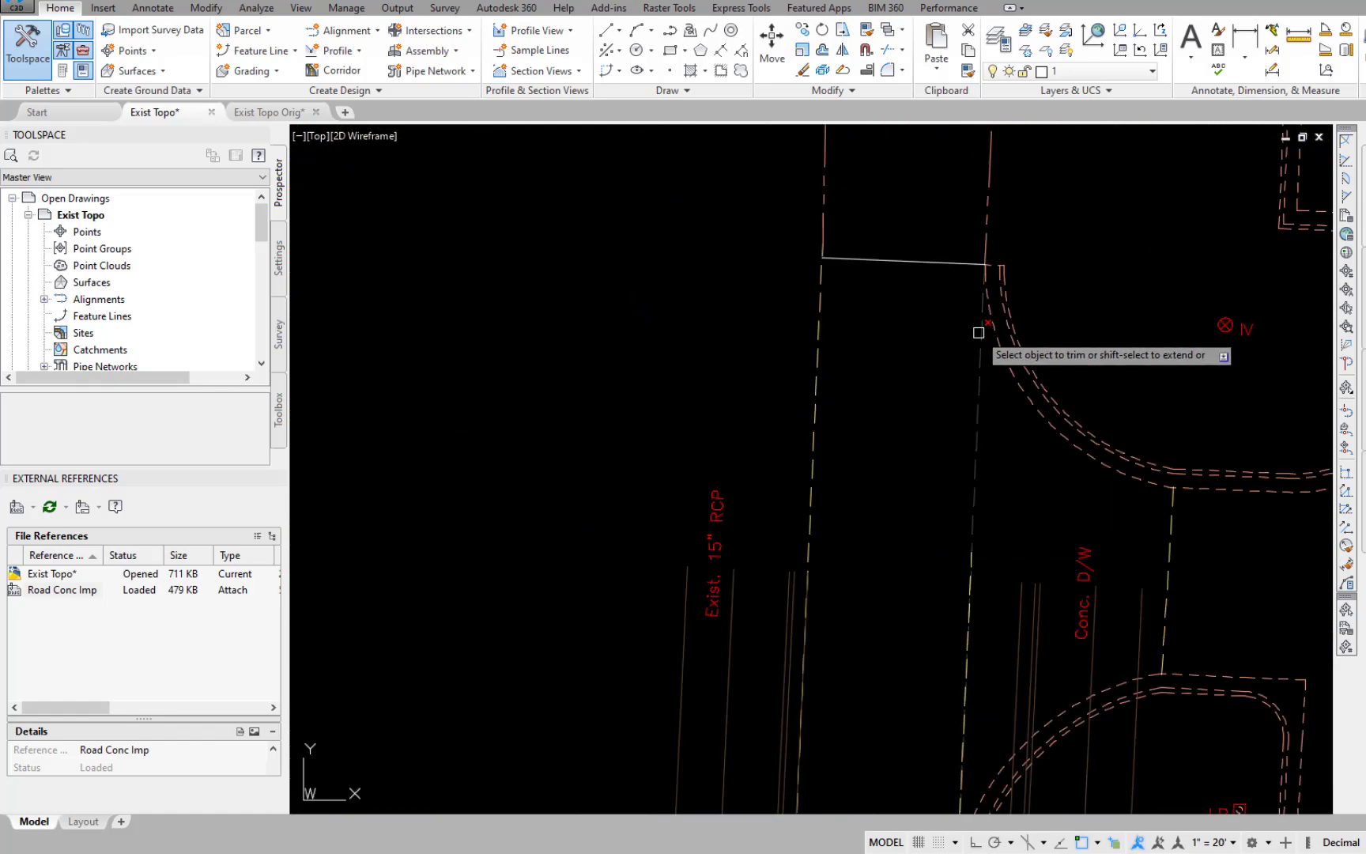
{"action": "left_click", "coordinate": [818, 337]}
Trim the three existing east curb polylines of 48th north of its south dividing line, leaving the external reference out.
{"action": "scroll", "coordinate": [839, 542], "scroll_direction": "down", "scroll_amount": 7}
{"action": "mouse_move", "coordinate": [707, 696]}
{"action": "middle_mouse_down"}
{"action": "mouse_move", "coordinate": [951, 662]}
{"action": "mouse_move", "coordinate": [1176, 561]}
{"action": "middle_mouse_up"}
{"action": "scroll", "coordinate": [900, 688], "scroll_direction": "up", "scroll_amount": 6}
{"action": "middle_click_drag", "start_coordinate": [715, 636], "coordinate": [1156, 705]}
{"action": "left_click", "coordinate": [1054, 629]}
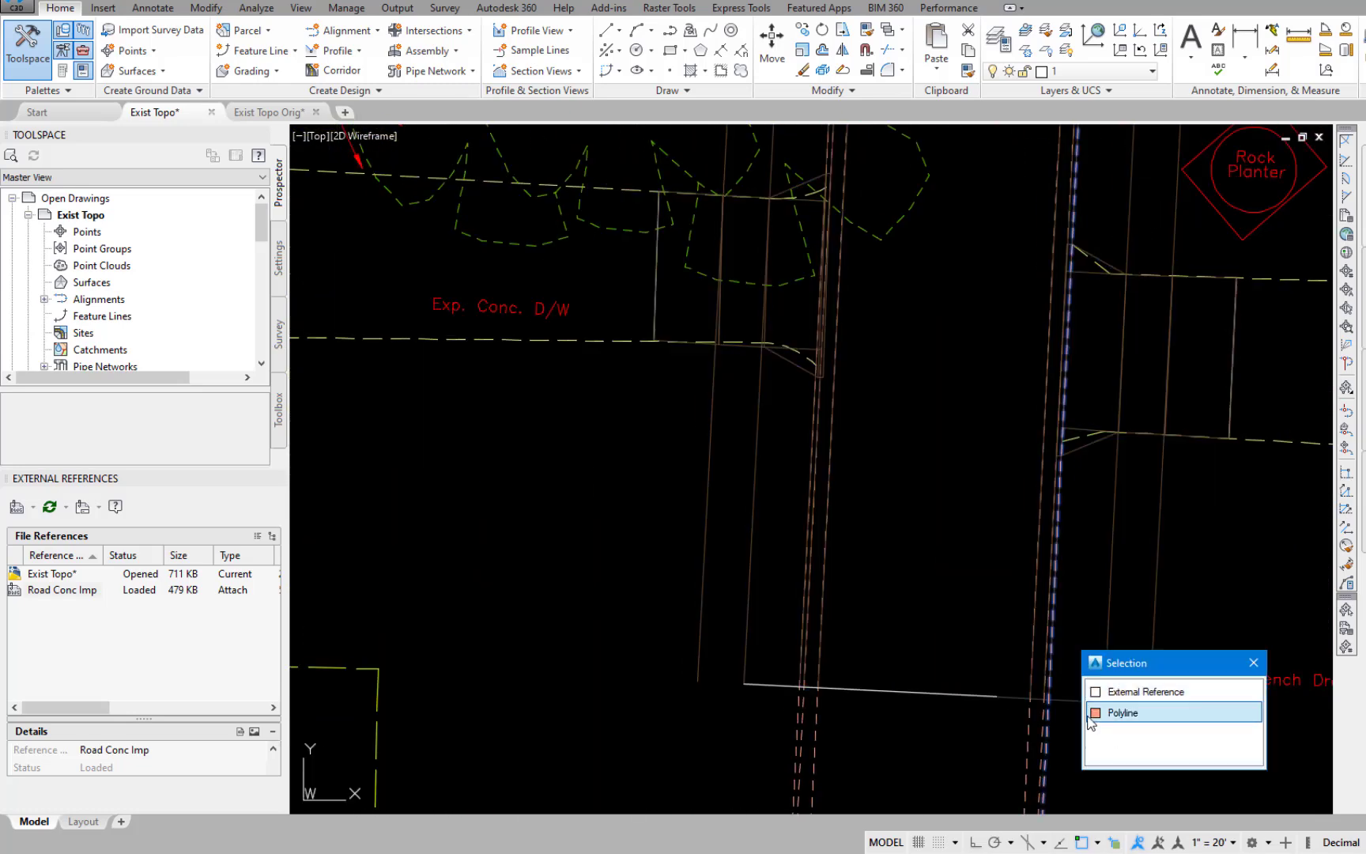
{"action": "left_click", "coordinate": [1098, 712]}
{"action": "left_click", "coordinate": [1051, 622]}
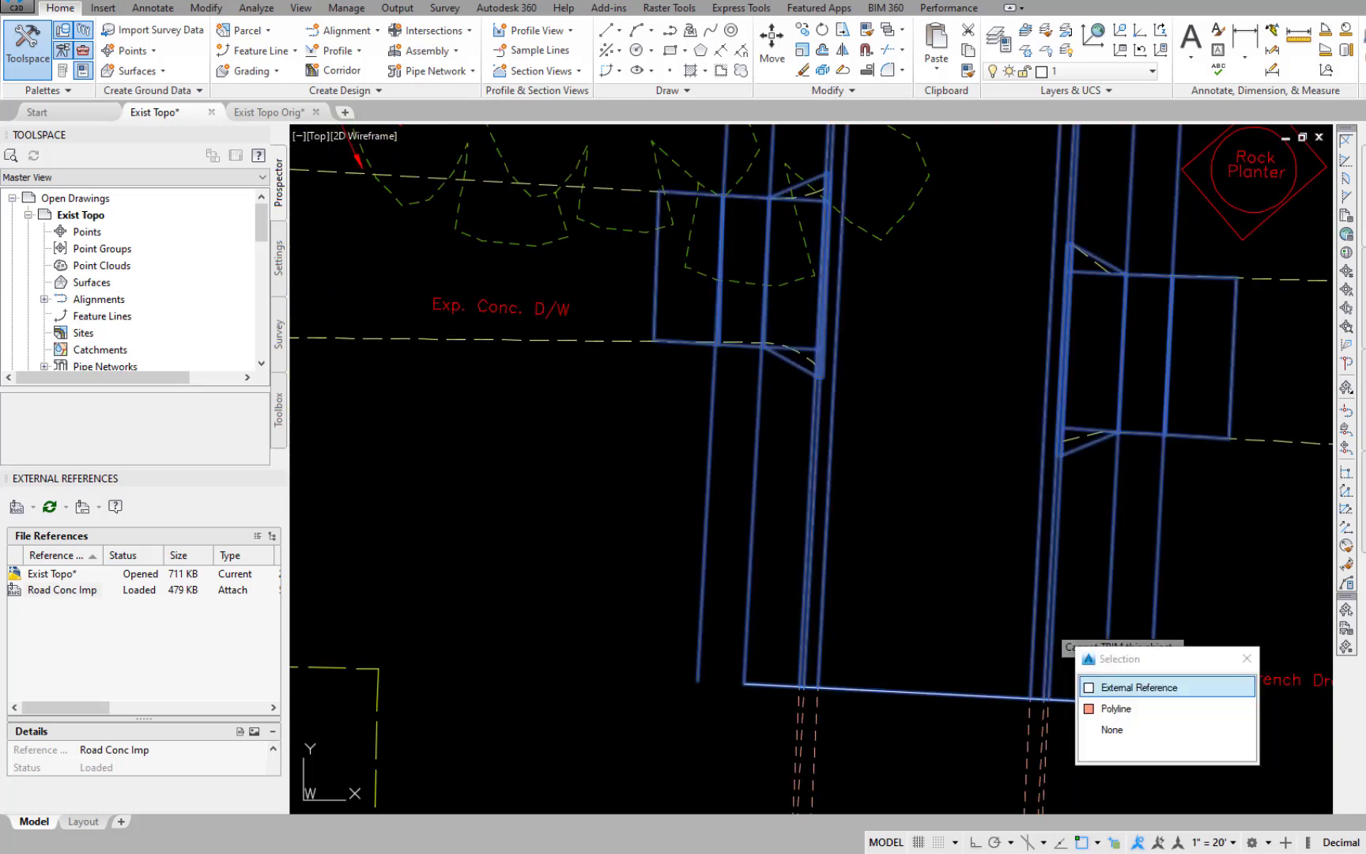
{"action": "left_click", "coordinate": [1090, 710]}
{"action": "left_click", "coordinate": [1029, 637]}
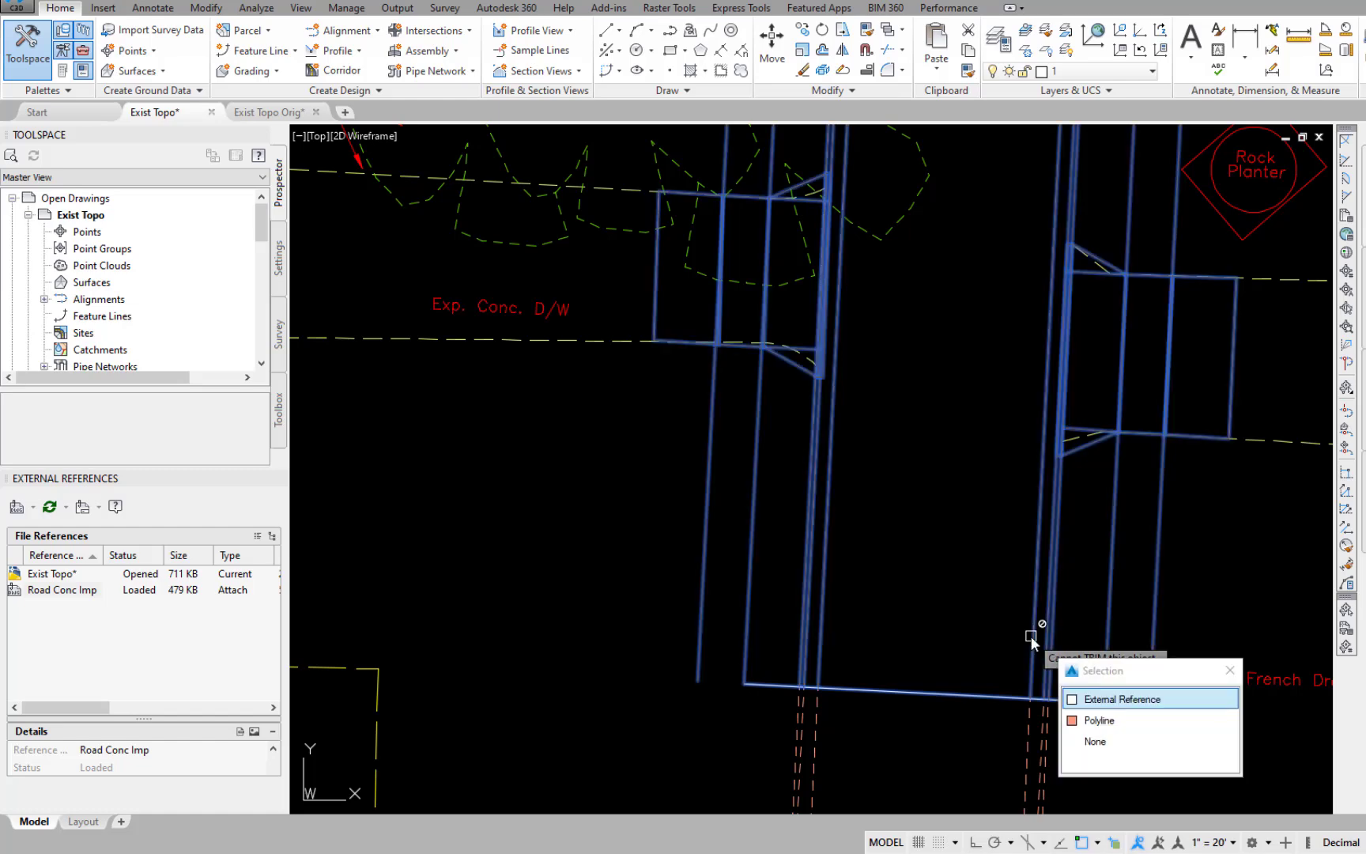
{"action": "left_click", "coordinate": [1073, 724]}
Trim the three existing west curb lines of 48th north of its south dividing line.
{"action": "left_click", "coordinate": [826, 620]}
{"action": "left_click", "coordinate": [865, 711]}
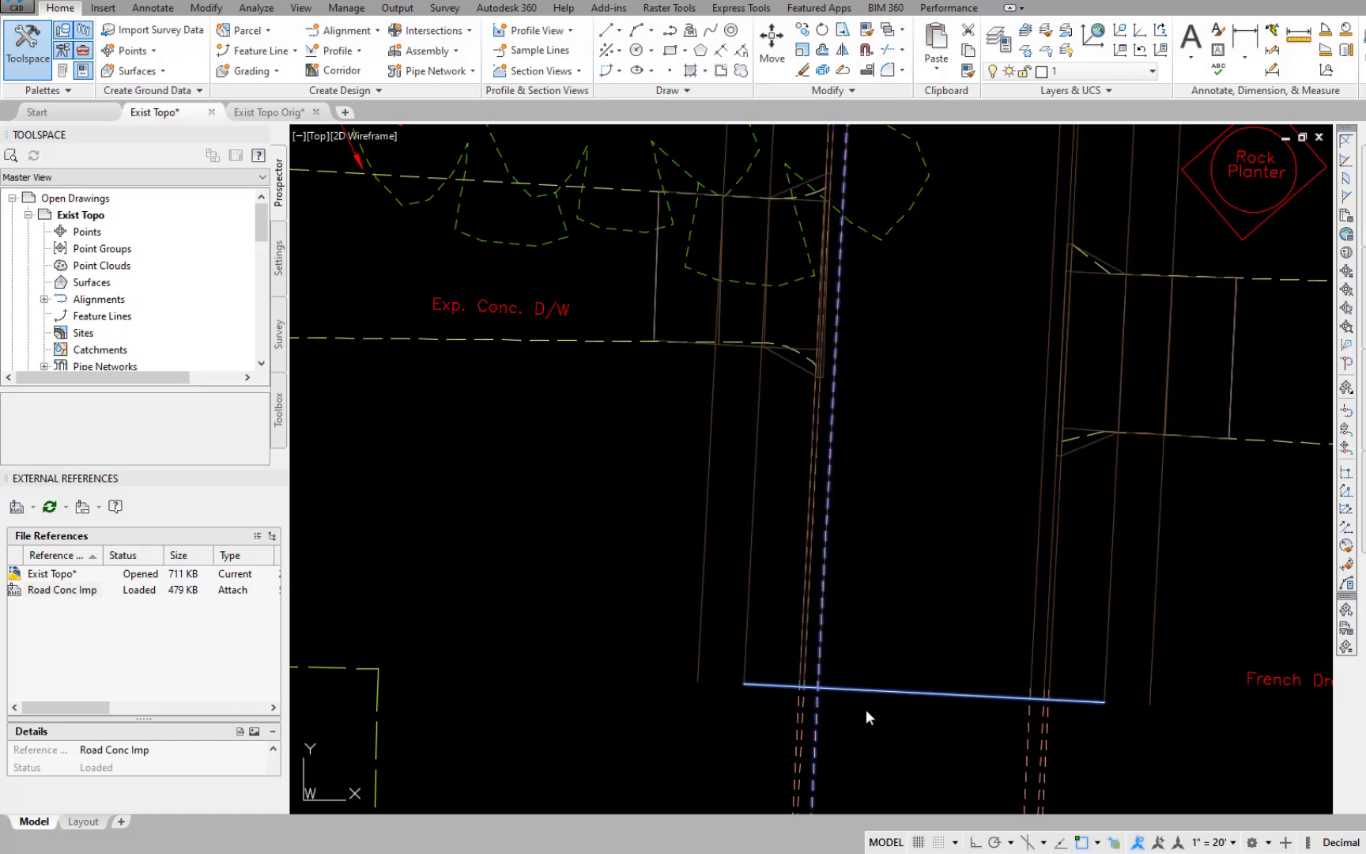
{"action": "left_click", "coordinate": [811, 625]}
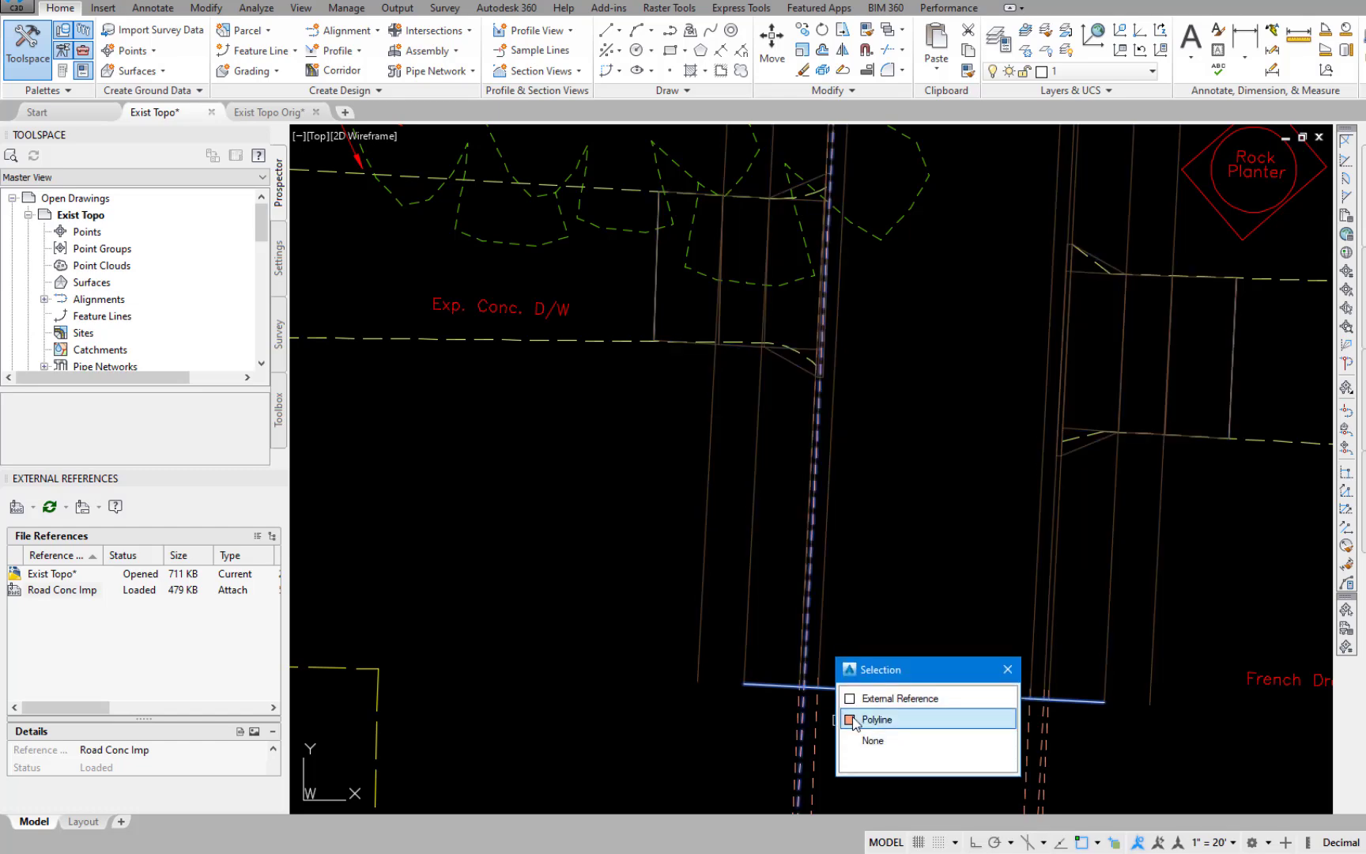
{"action": "left_click", "coordinate": [854, 719]}
{"action": "left_click", "coordinate": [851, 713]}
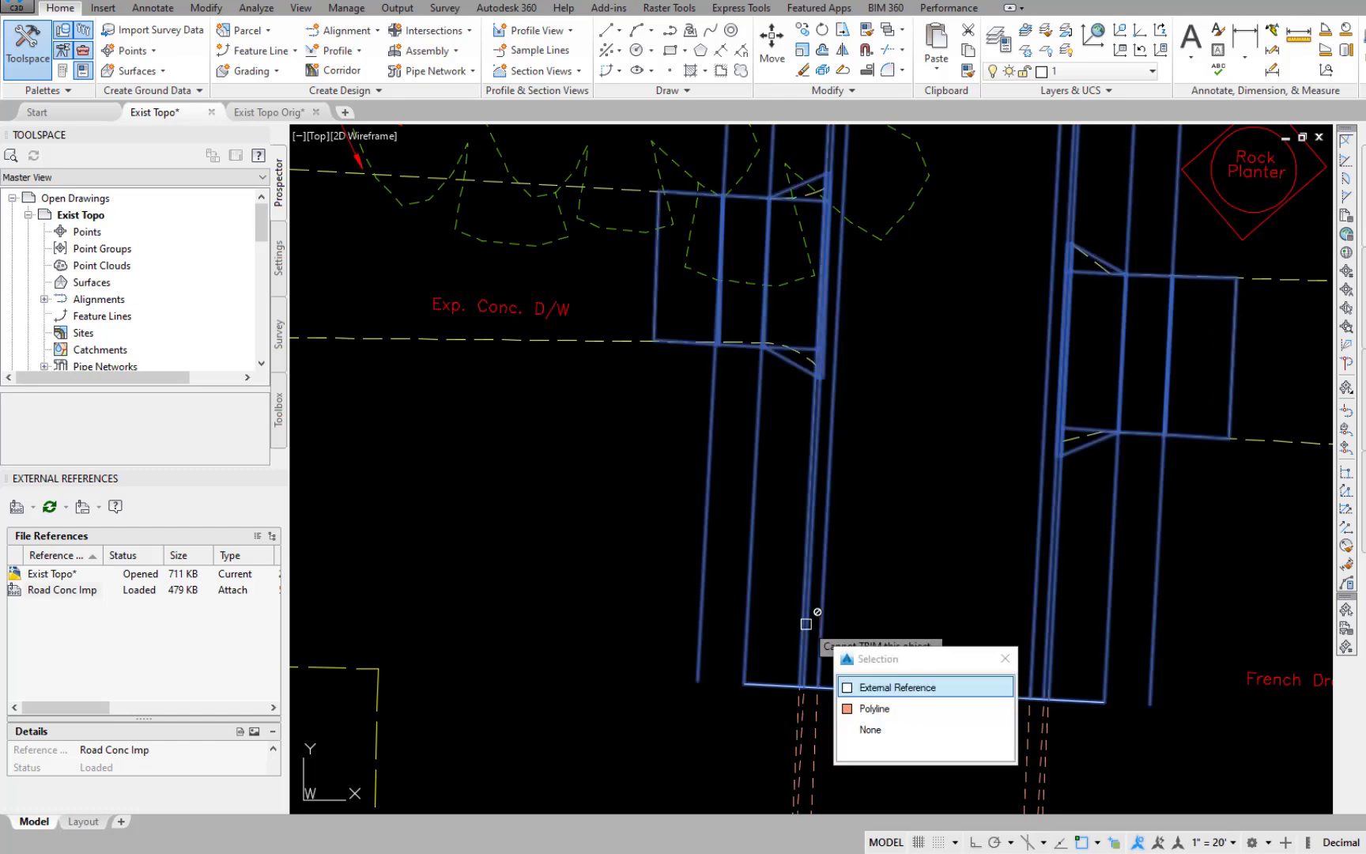
{"action": "left_click", "coordinate": [847, 716]}
Trim both existing pavement edges of 48th south of its north dividing line.
{"action": "scroll", "coordinate": [893, 524], "scroll_direction": "down", "scroll_amount": 4}
{"action": "middle_click_drag", "start_coordinate": [947, 442], "coordinate": [942, 698]}
{"action": "middle_click_drag", "start_coordinate": [1002, 176], "coordinate": [946, 478]}
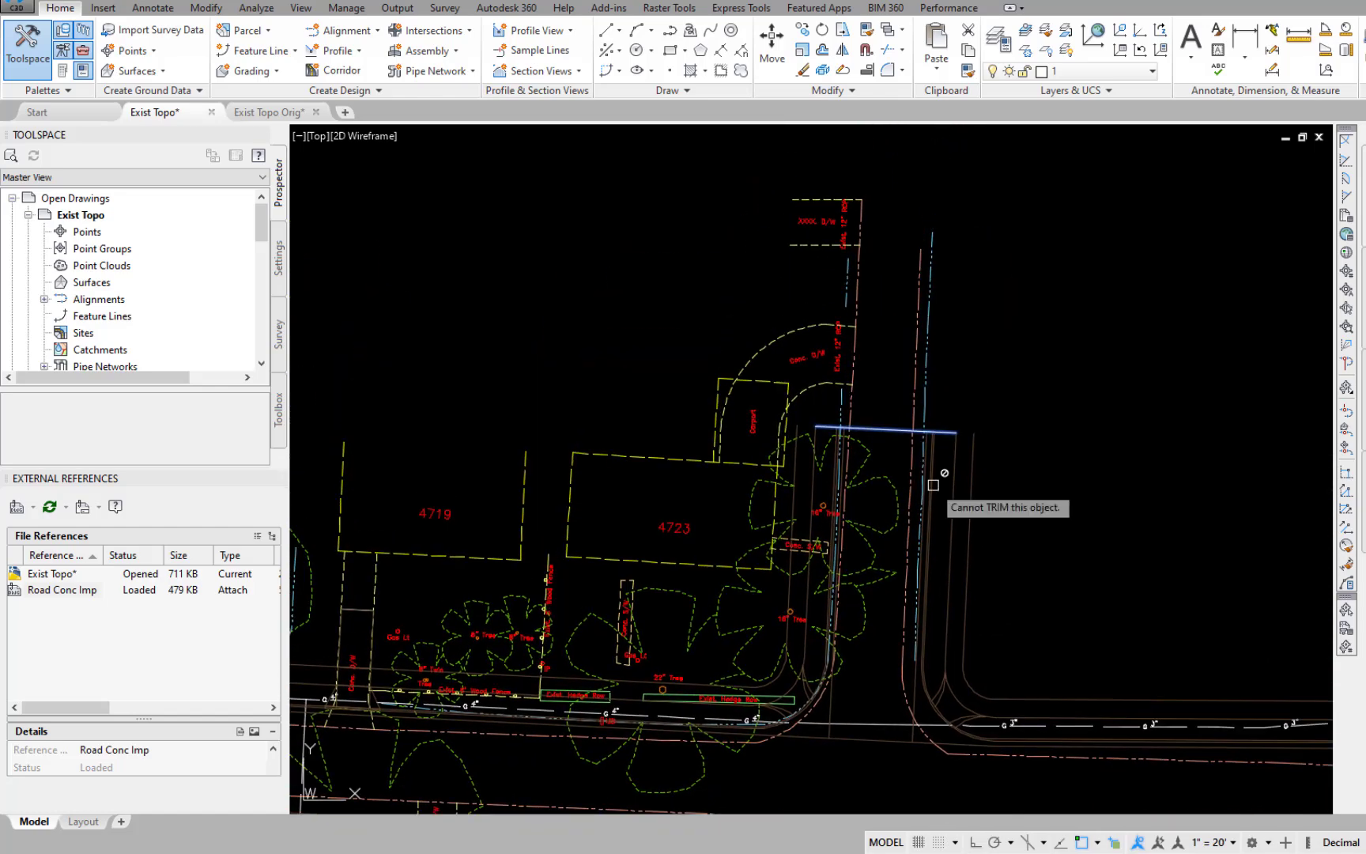
{"action": "scroll", "coordinate": [932, 484], "scroll_direction": "up", "scroll_amount": 4}
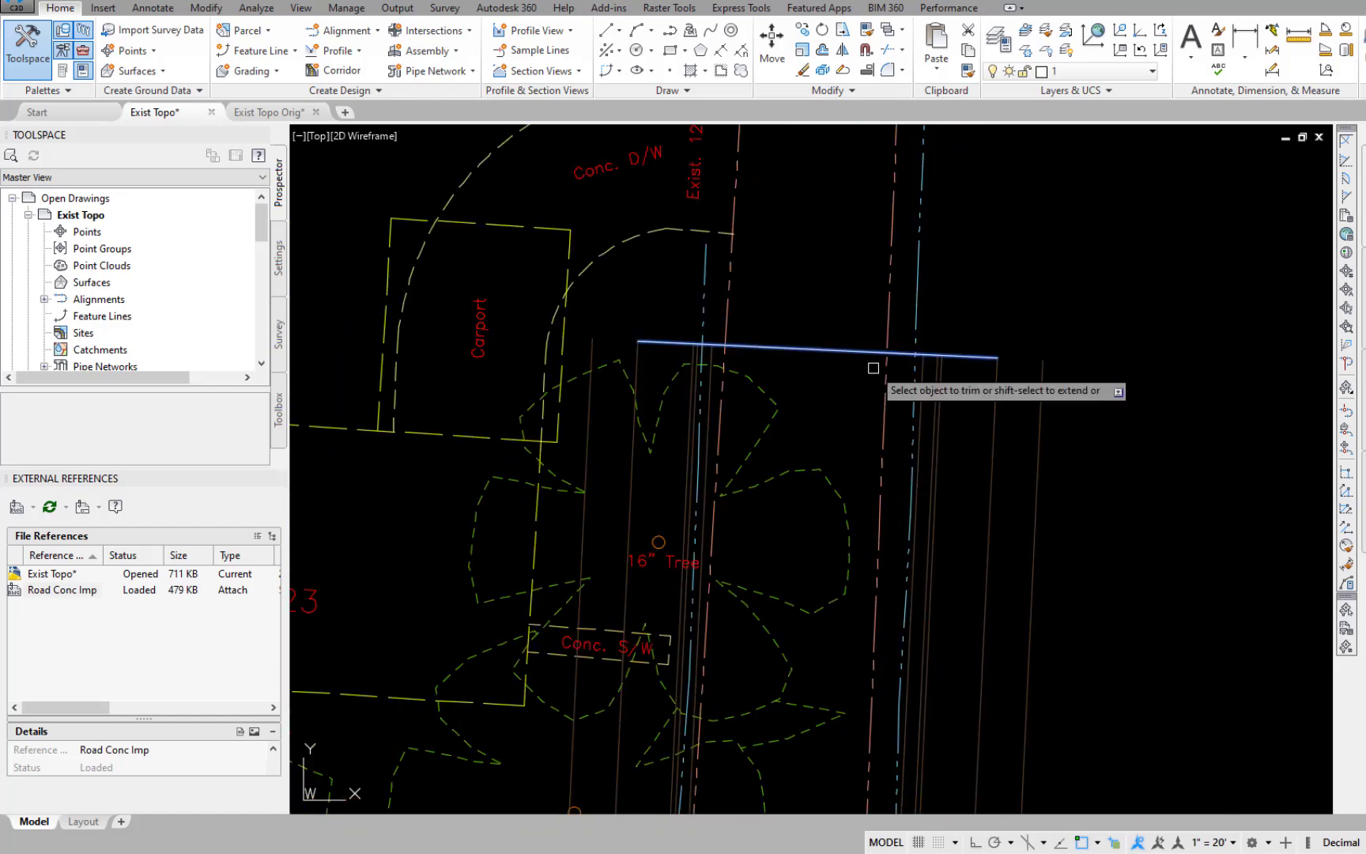
Trim both existing pavement edges of 47th north of its south dividing line.
{"action": "scroll", "coordinate": [739, 441], "scroll_direction": "down", "scroll_amount": 5}
{"action": "middle_click_drag", "start_coordinate": [652, 626], "coordinate": [1116, 533]}
{"action": "scroll", "coordinate": [759, 656], "scroll_direction": "up", "scroll_amount": 5}
{"action": "left_click", "coordinate": [743, 446]}
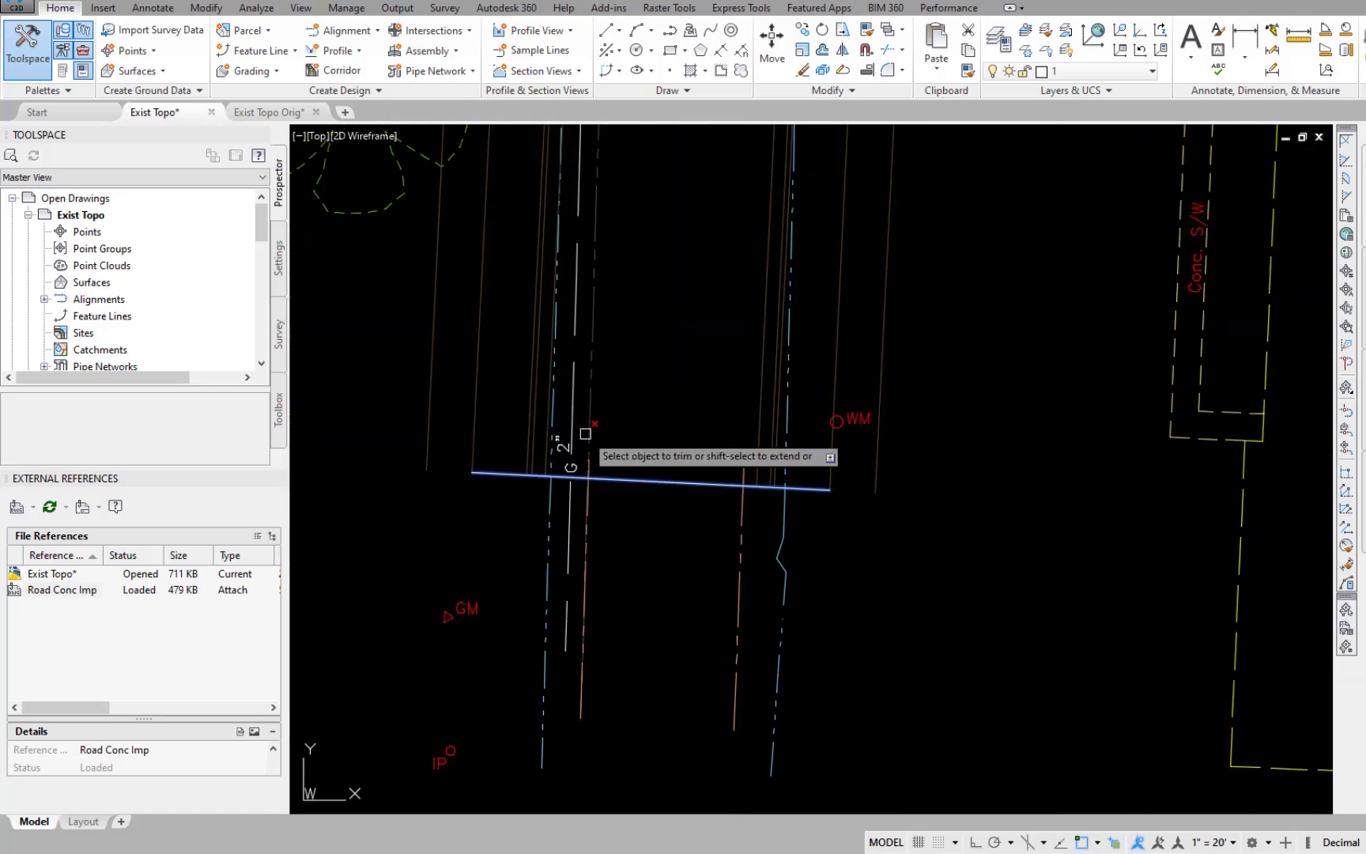
Trim the existing pavement edges of 47th south of its north dividing line, beside the gravel island.
{"action": "scroll", "coordinate": [823, 341], "scroll_direction": "down", "scroll_amount": 5}
{"action": "middle_click_drag", "start_coordinate": [810, 606], "coordinate": [839, 211]}
{"action": "scroll", "coordinate": [839, 211], "scroll_direction": "up", "scroll_amount": 5}
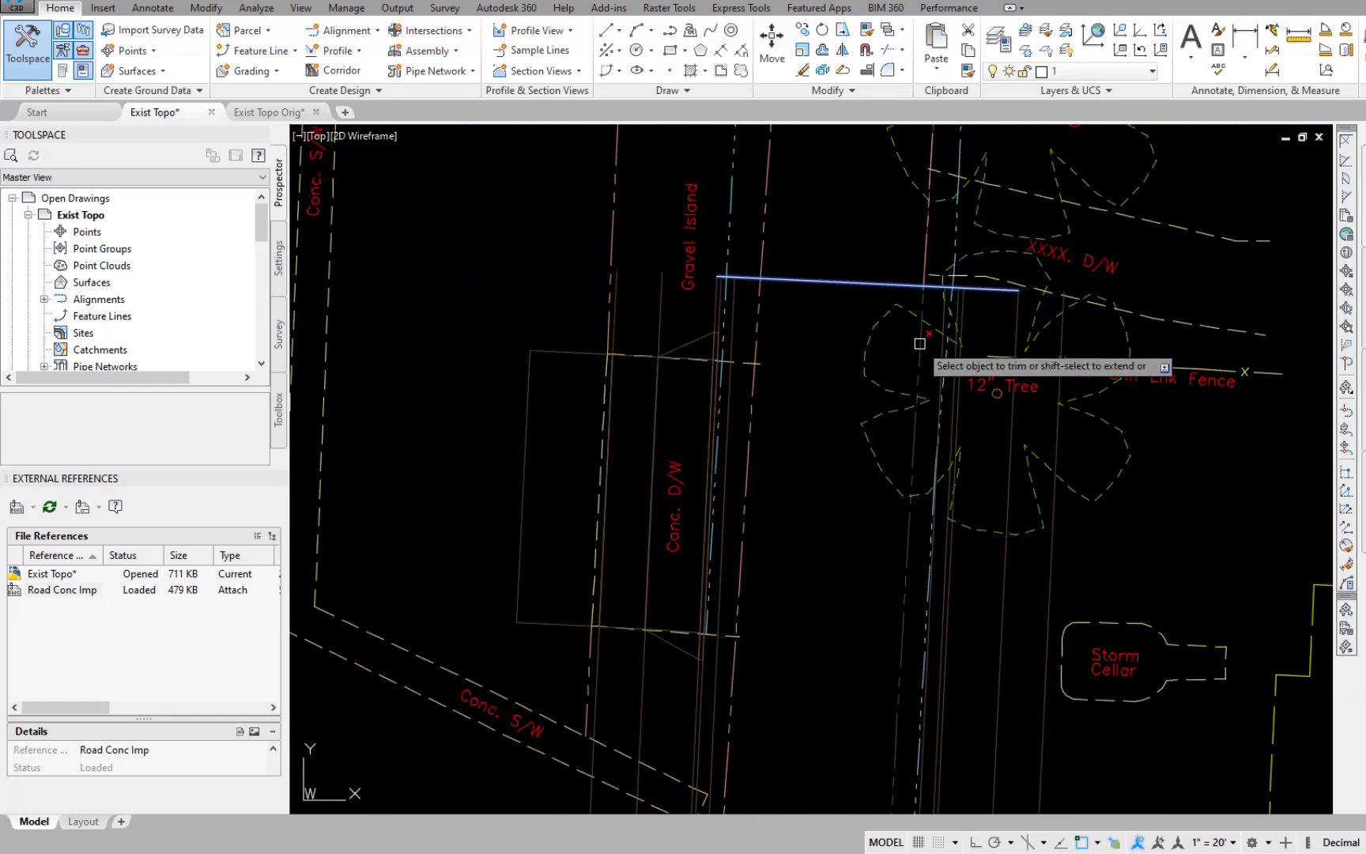
Trim the three existing west curb lines of 46th north of its south dividing line.
{"action": "scroll", "coordinate": [779, 597], "scroll_direction": "down", "scroll_amount": 5}
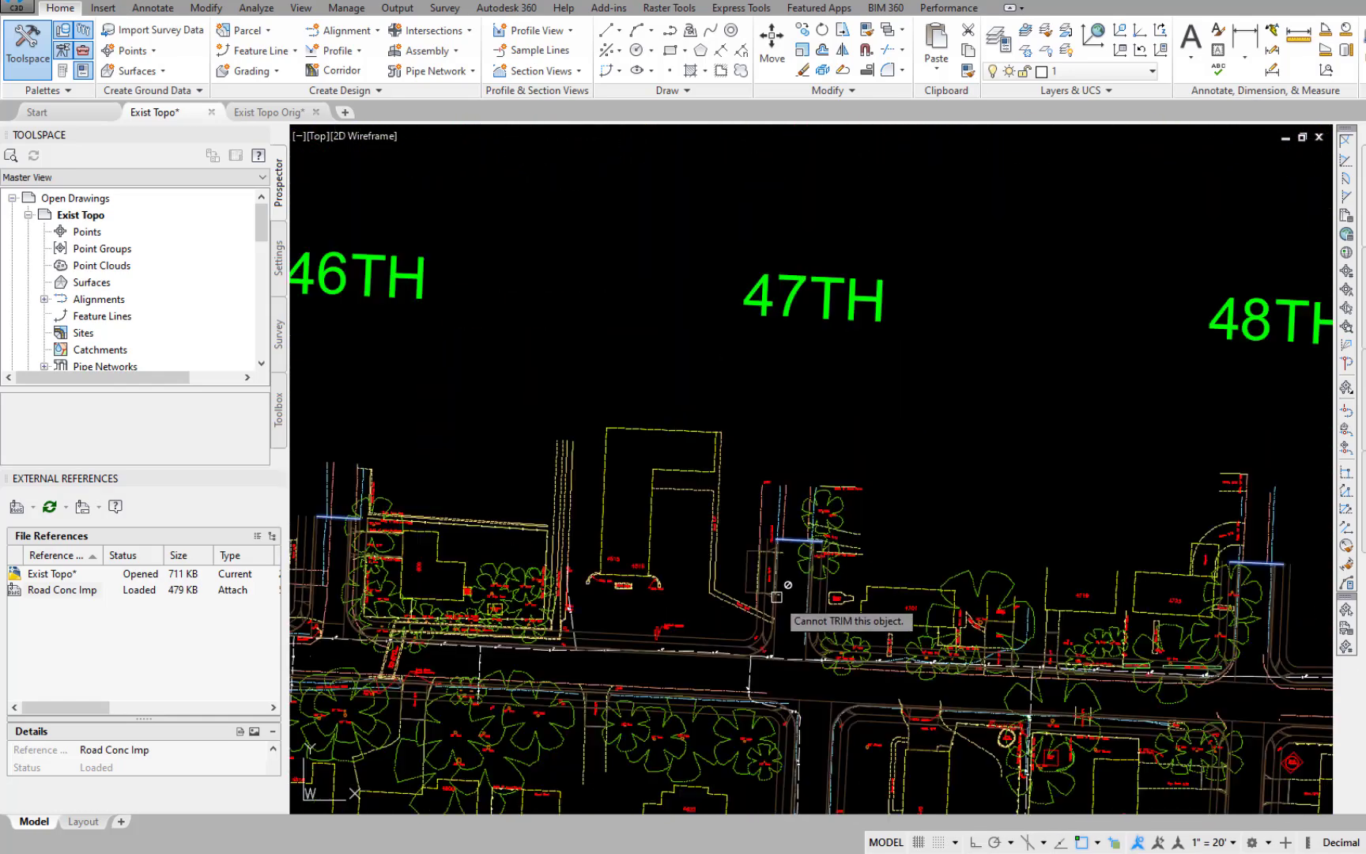
{"action": "middle_click_drag", "start_coordinate": [683, 705], "coordinate": [1257, 512]}
{"action": "scroll", "coordinate": [769, 592], "scroll_direction": "up", "scroll_amount": 6}
{"action": "left_click", "coordinate": [687, 659]}
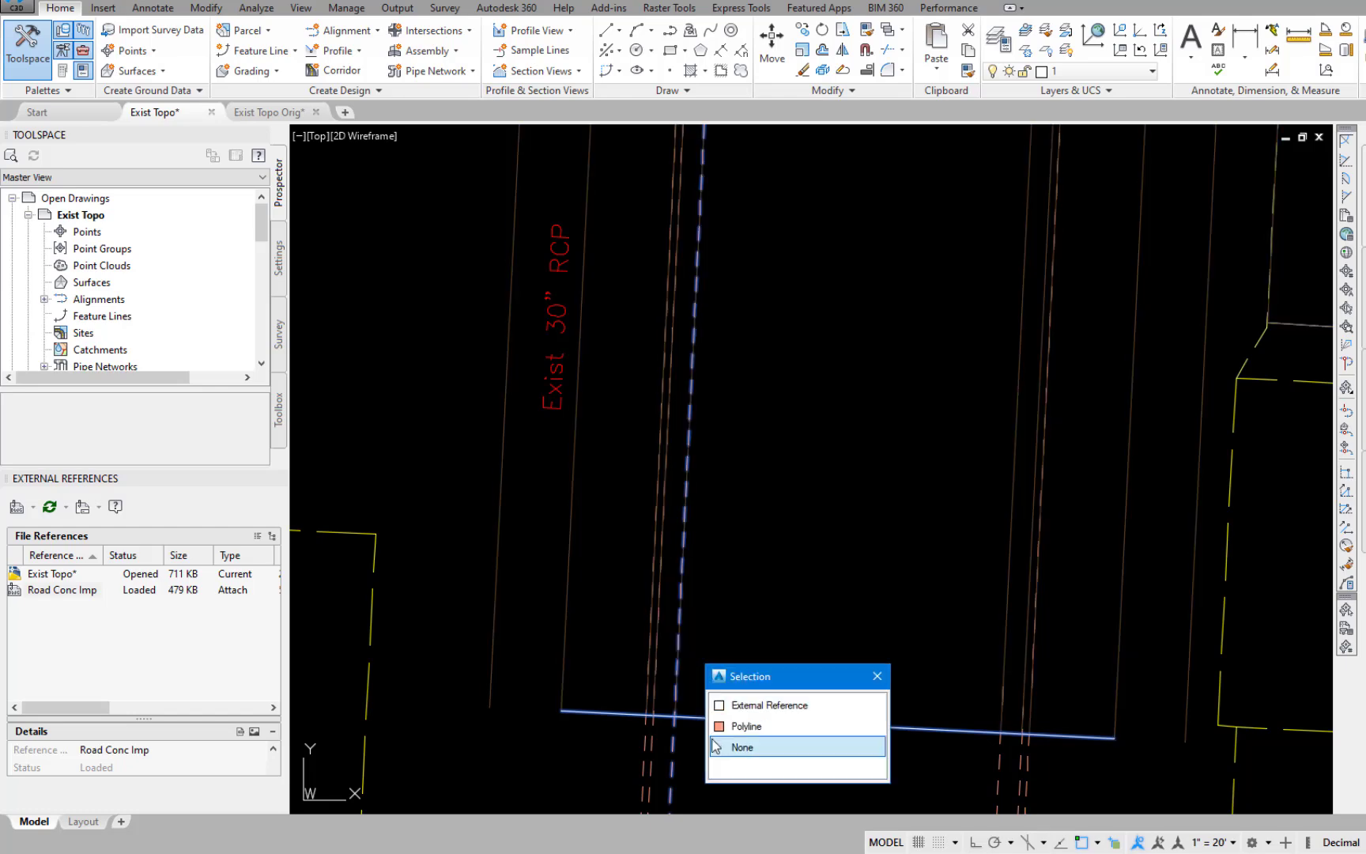
{"action": "left_click", "coordinate": [716, 724]}
{"action": "left_click", "coordinate": [657, 668]}
{"action": "left_click", "coordinate": [657, 668]}
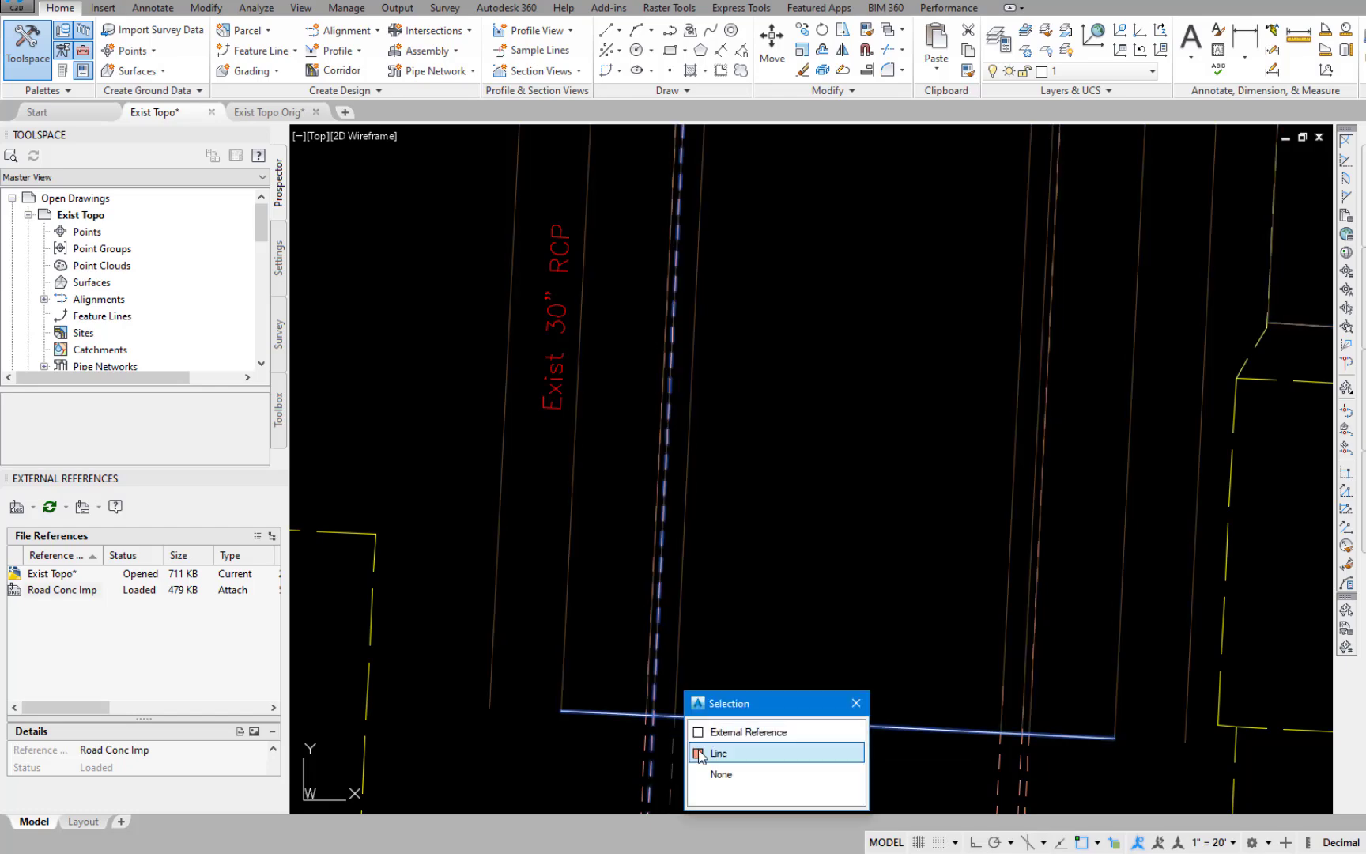
{"action": "left_click", "coordinate": [698, 749]}
{"action": "left_click", "coordinate": [649, 668]}
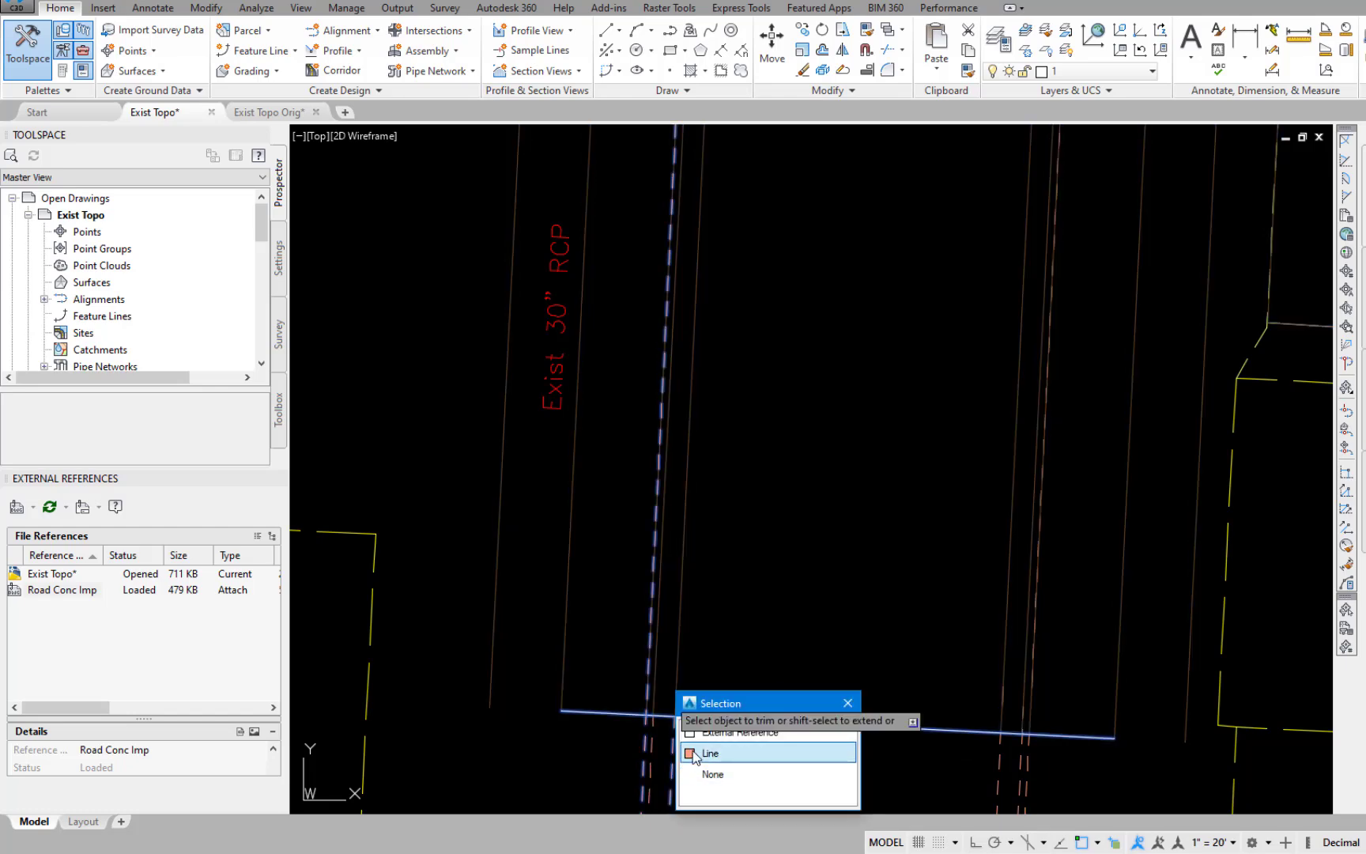
{"action": "left_click", "coordinate": [709, 753]}
Trim the three existing east curb lines of 46th north of its south dividing line.
{"action": "left_click", "coordinate": [1033, 681]}
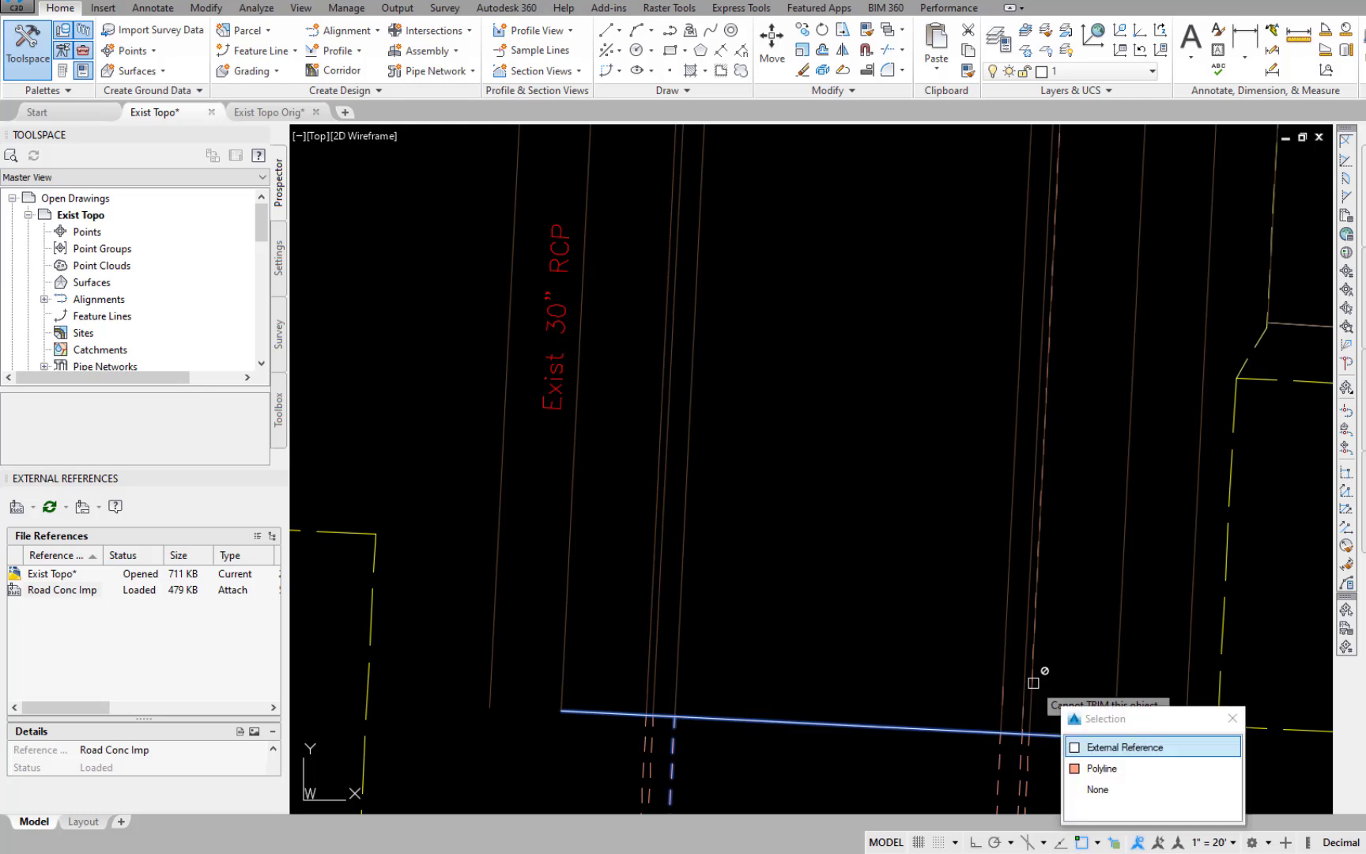
{"action": "left_click", "coordinate": [1075, 769]}
{"action": "left_click", "coordinate": [1003, 697]}
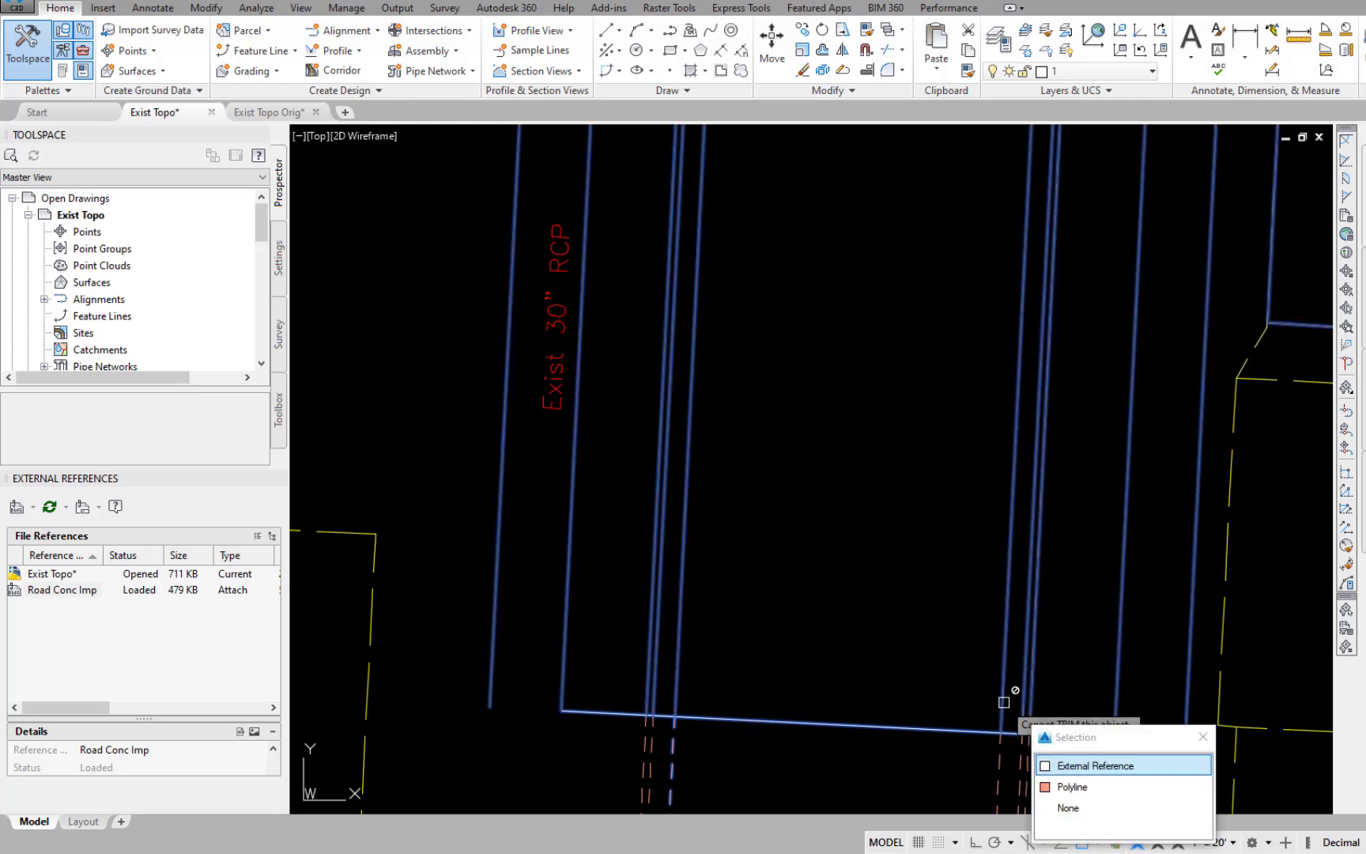
{"action": "left_click", "coordinate": [1045, 787]}
{"action": "left_click", "coordinate": [1023, 709]}
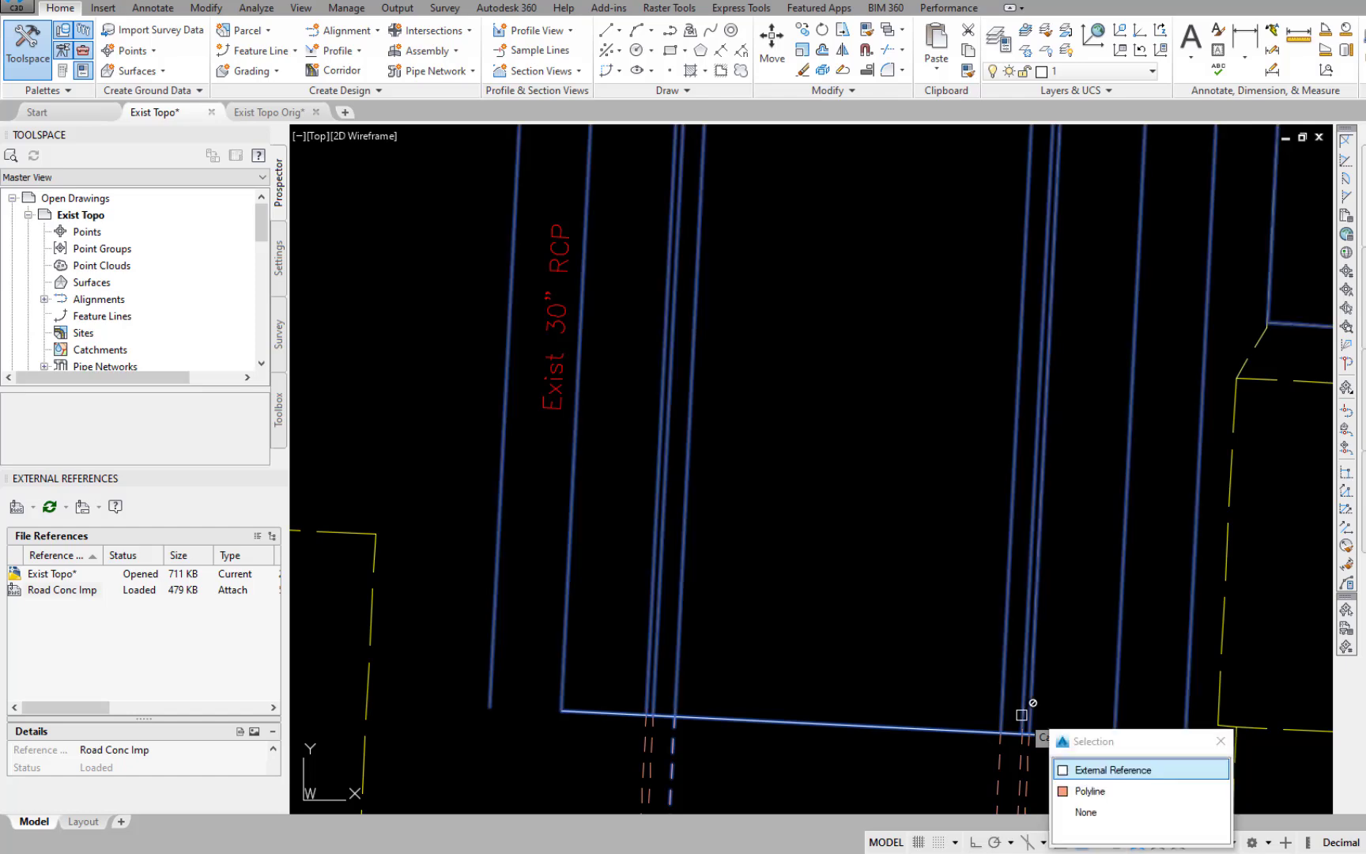
{"action": "left_click", "coordinate": [1063, 792]}
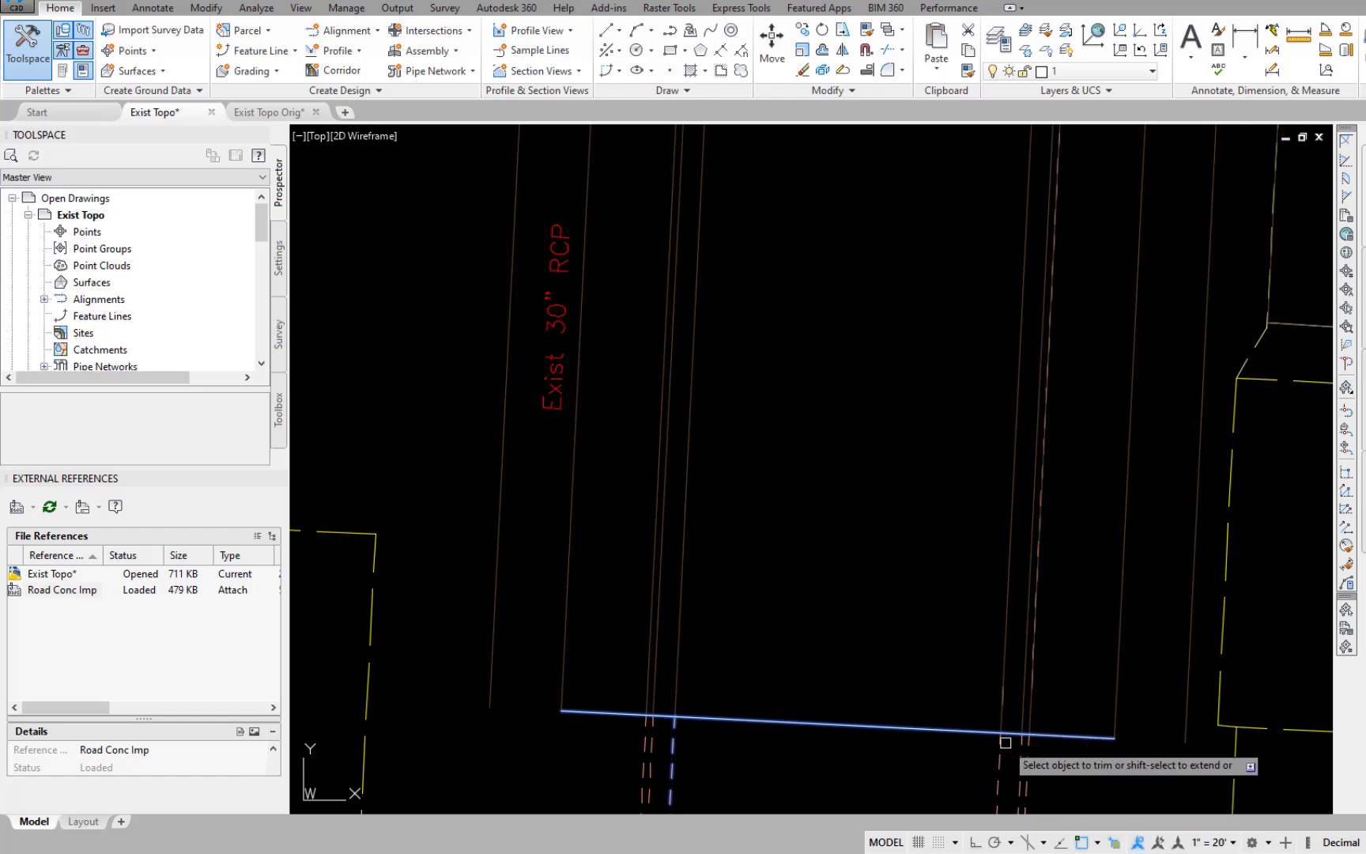
Trim both existing pavement edges of 45th south of its north dividing line.
{"action": "scroll", "coordinate": [982, 573], "scroll_direction": "down", "scroll_amount": 5}
{"action": "scroll", "coordinate": [965, 537], "scroll_direction": "down", "scroll_amount": 2}
{"action": "mouse_move", "coordinate": [973, 451]}
{"action": "middle_mouse_down"}
{"action": "mouse_move", "coordinate": [988, 491]}
{"action": "mouse_move", "coordinate": [1263, 790]}
{"action": "mouse_move", "coordinate": [1288, 800]}
{"action": "middle_mouse_up"}
{"action": "scroll", "coordinate": [771, 534], "scroll_direction": "up", "scroll_amount": 4}
{"action": "scroll", "coordinate": [779, 398], "scroll_direction": "up", "scroll_amount": 4}
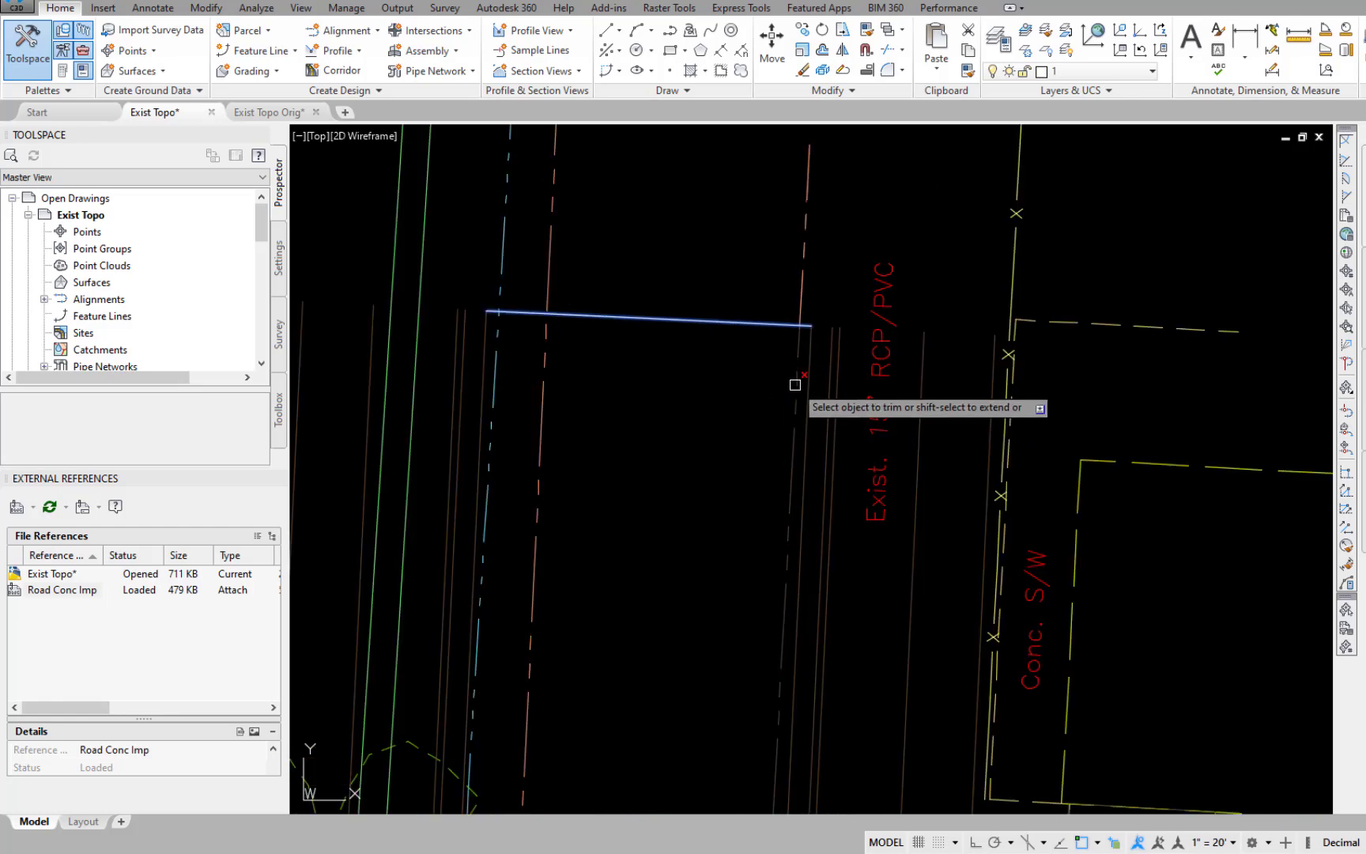
{"action": "left_click", "coordinate": [544, 372]}
{"action": "scroll", "coordinate": [644, 503], "scroll_direction": "down", "scroll_amount": 9}
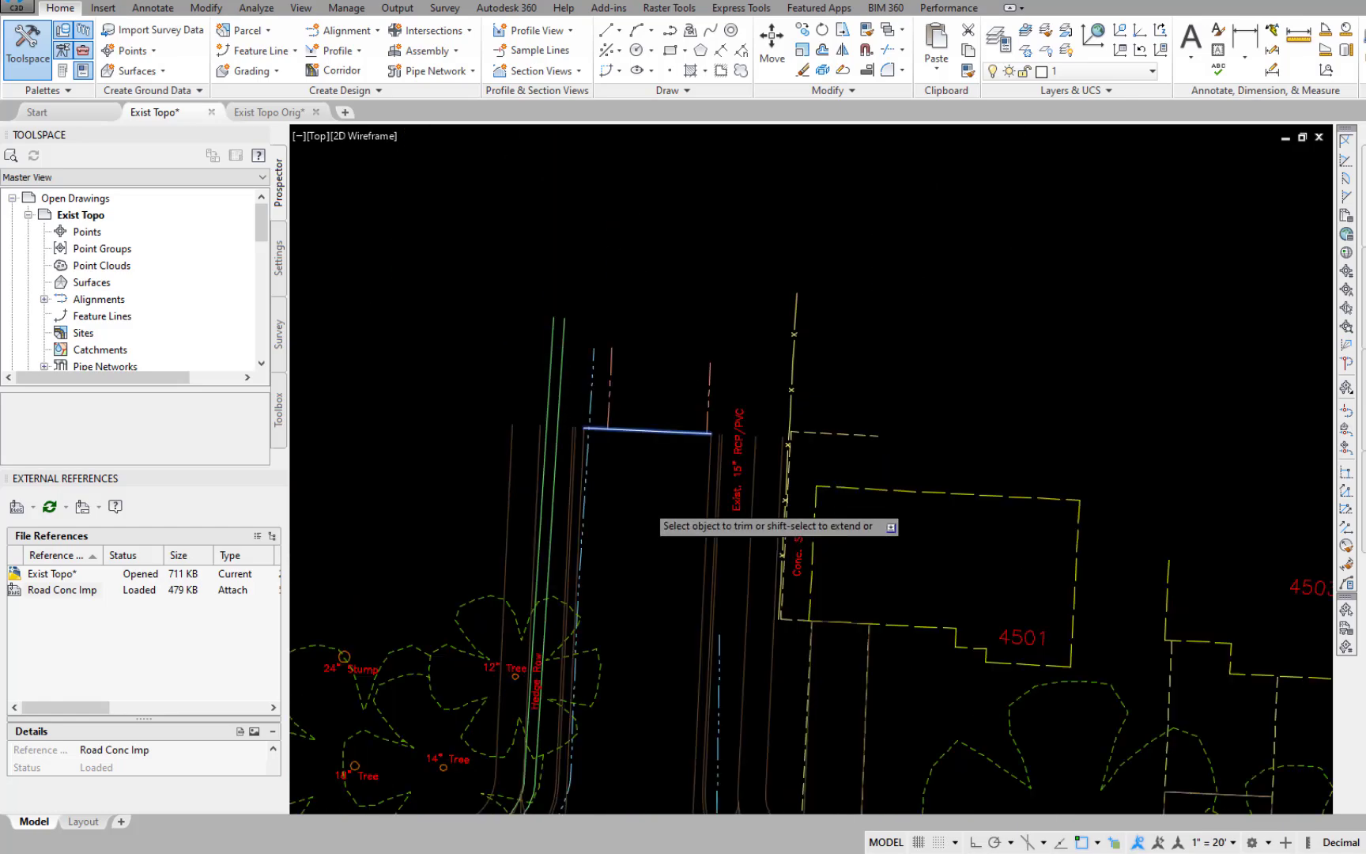
Trim both existing pavement edges of 44th north of its south dividing line, beside the concrete swale.
{"action": "middle_click_drag", "start_coordinate": [670, 690], "coordinate": [1043, 406]}
{"action": "scroll", "coordinate": [793, 509], "scroll_direction": "up", "scroll_amount": 8}
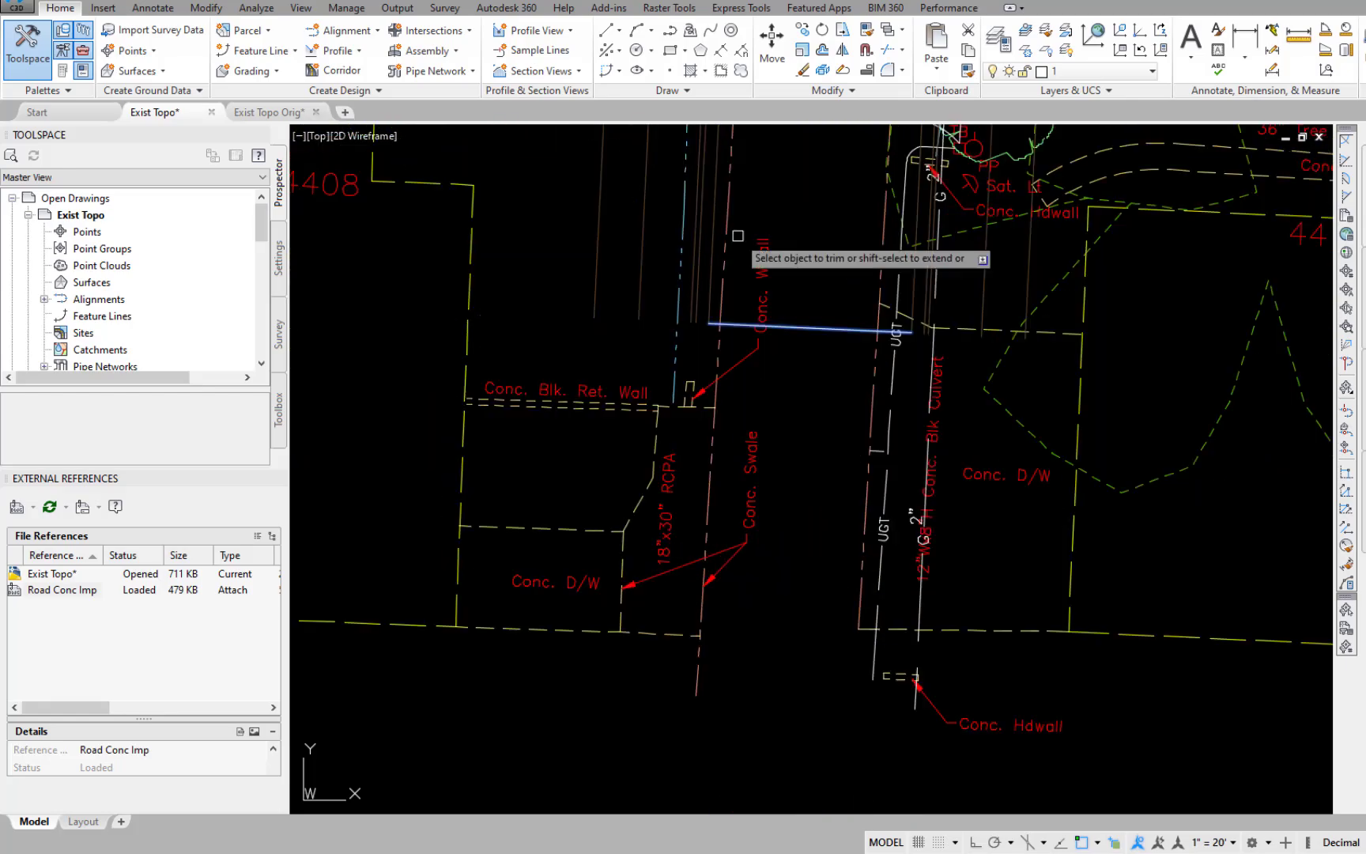
{"action": "scroll", "coordinate": [790, 261], "scroll_direction": "down", "scroll_amount": 6}
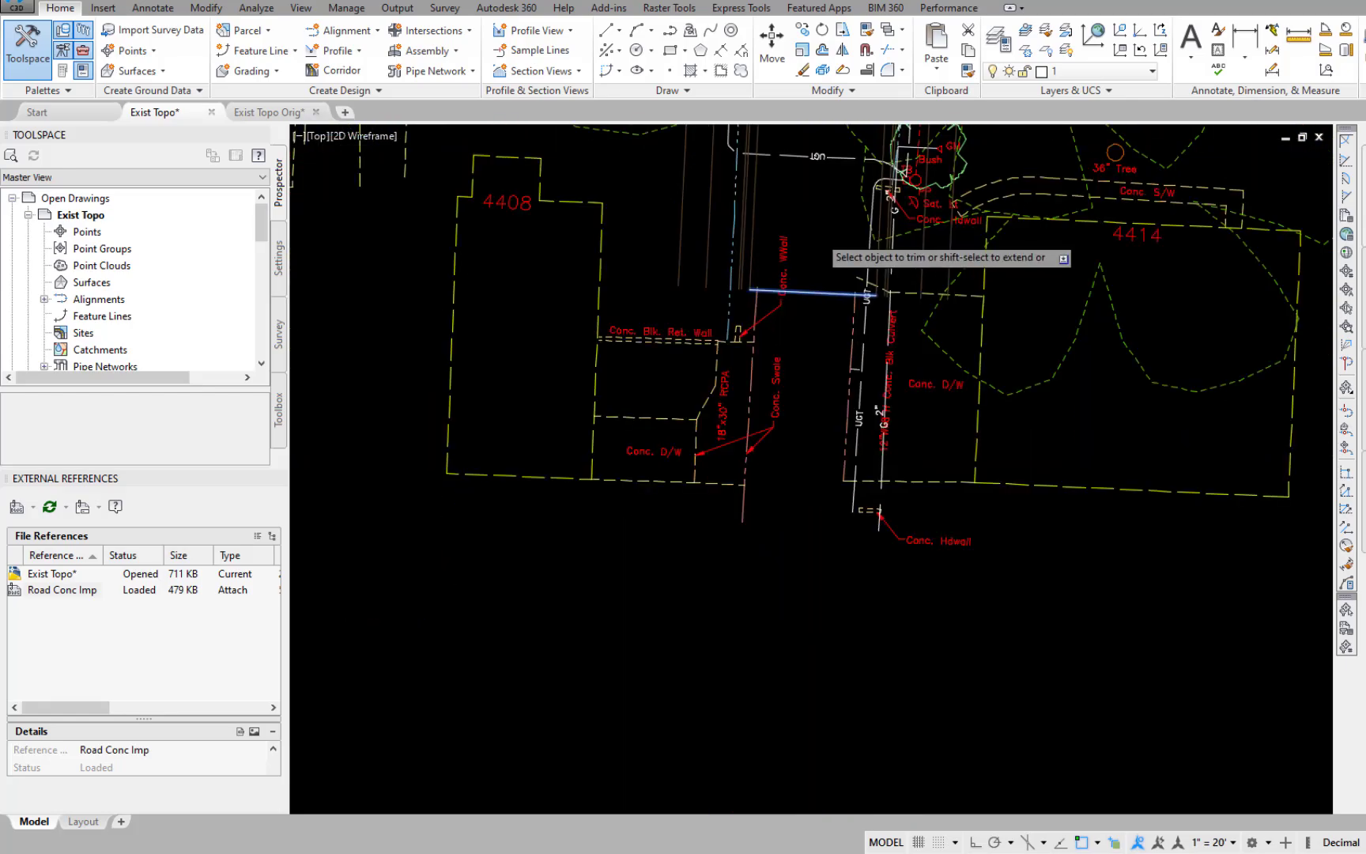
Trim both existing pavement edges of 44th south of its north dividing line.
{"action": "middle_click_drag", "start_coordinate": [791, 261], "coordinate": [1076, 641]}
{"action": "middle_click_drag", "start_coordinate": [667, 245], "coordinate": [966, 664]}
{"action": "scroll", "coordinate": [872, 481], "scroll_direction": "up", "scroll_amount": 7}
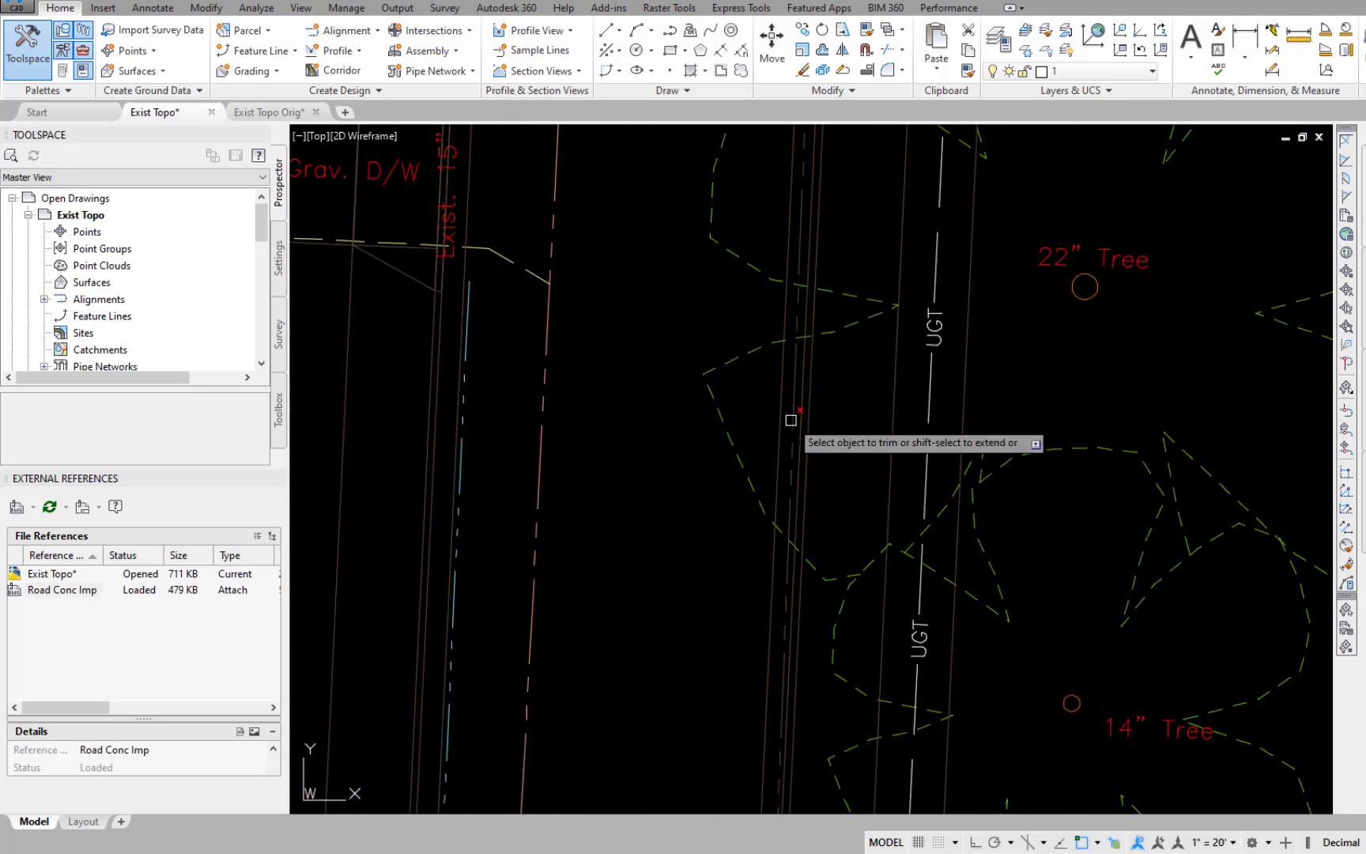
{"action": "left_click", "coordinate": [541, 408]}
Trim the existing north and south pavement edges of the main road just east of its west dividing line.
{"action": "scroll", "coordinate": [706, 543], "scroll_direction": "down", "scroll_amount": 7}
{"action": "middle_click_drag", "start_coordinate": [658, 632], "coordinate": [1174, 407]}
{"action": "middle_click_drag", "start_coordinate": [671, 555], "coordinate": [795, 604]}
{"action": "scroll", "coordinate": [832, 573], "scroll_direction": "up", "scroll_amount": 6}
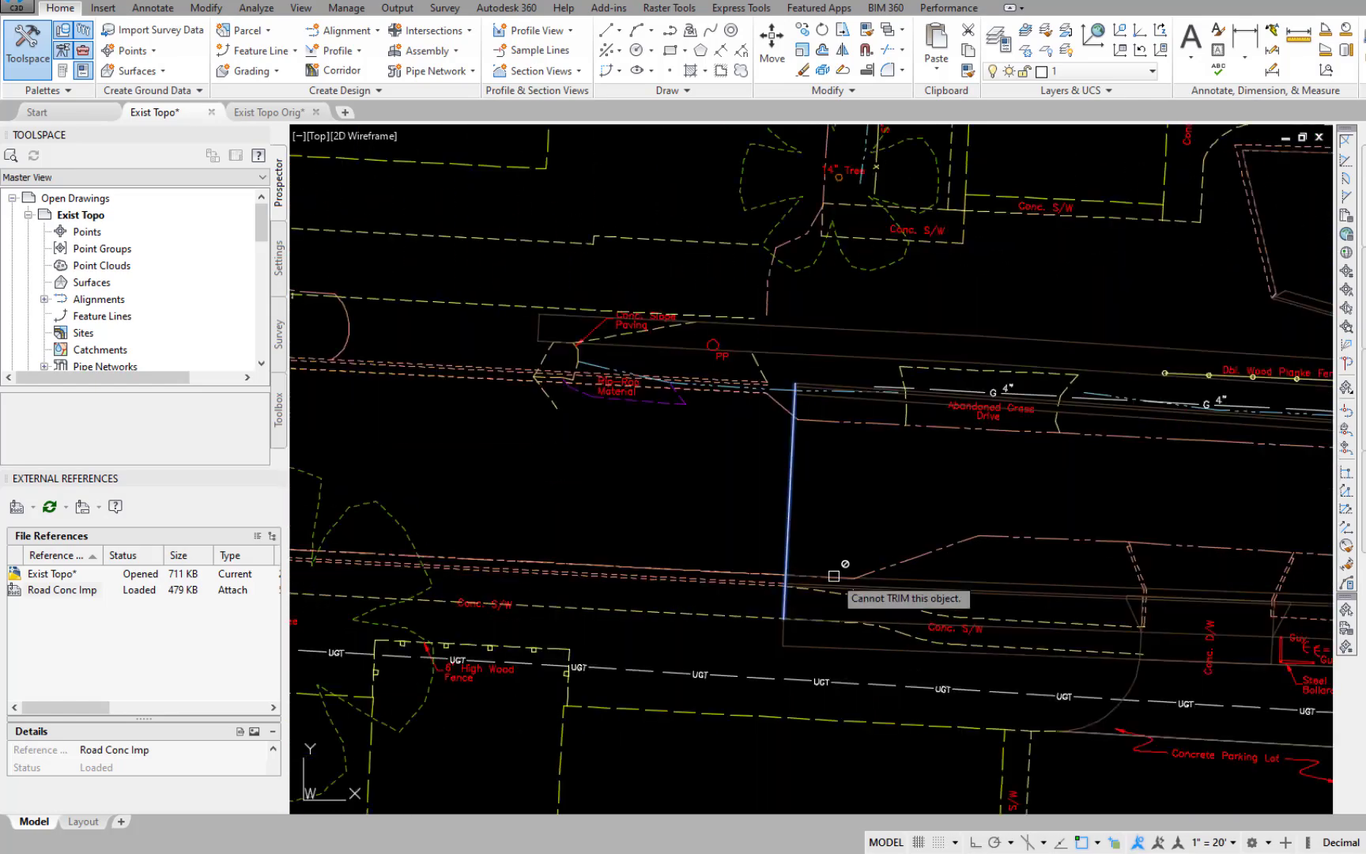
{"action": "left_click", "coordinate": [834, 575]}
{"action": "left_click", "coordinate": [880, 662]}
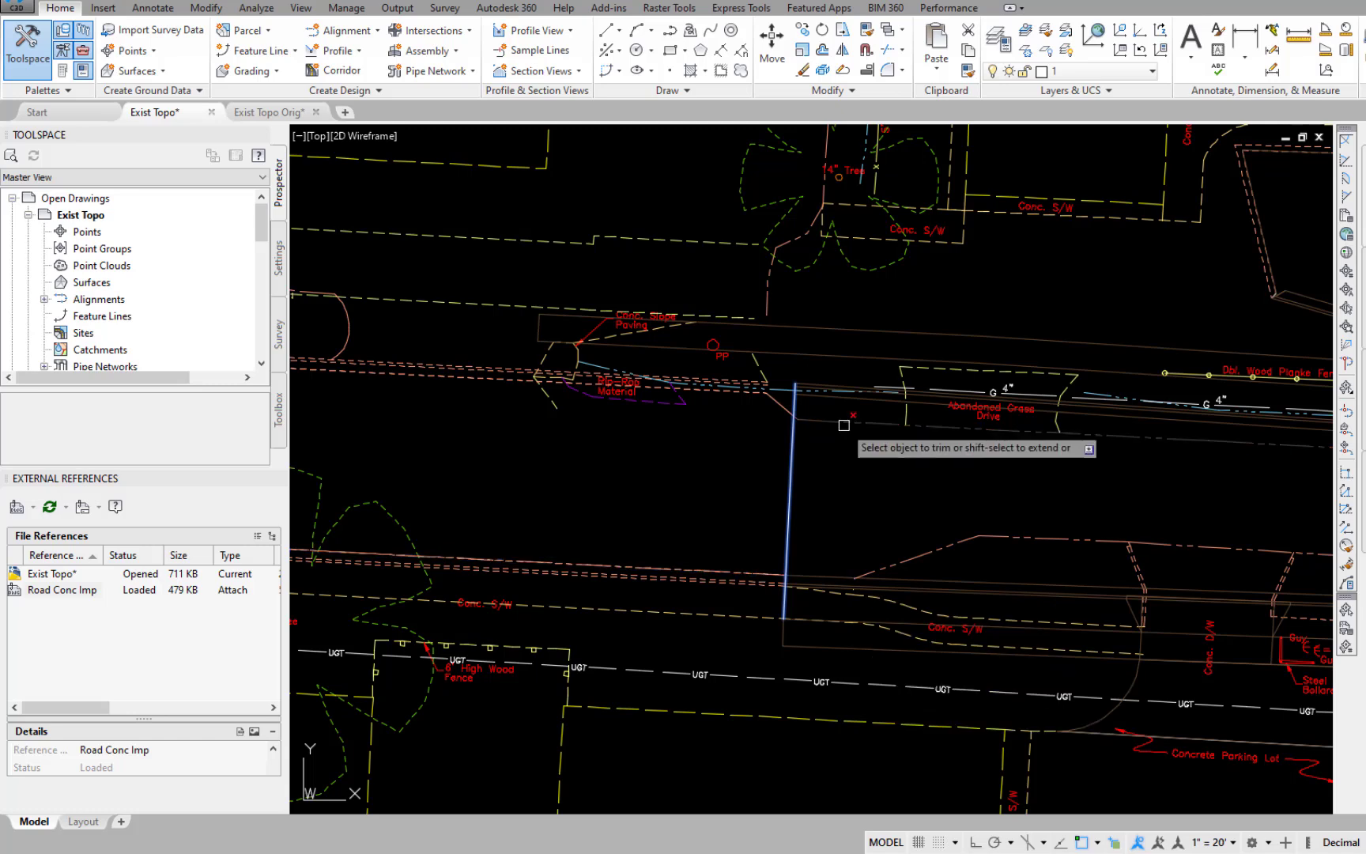
{"action": "key", "text": "Escape"}
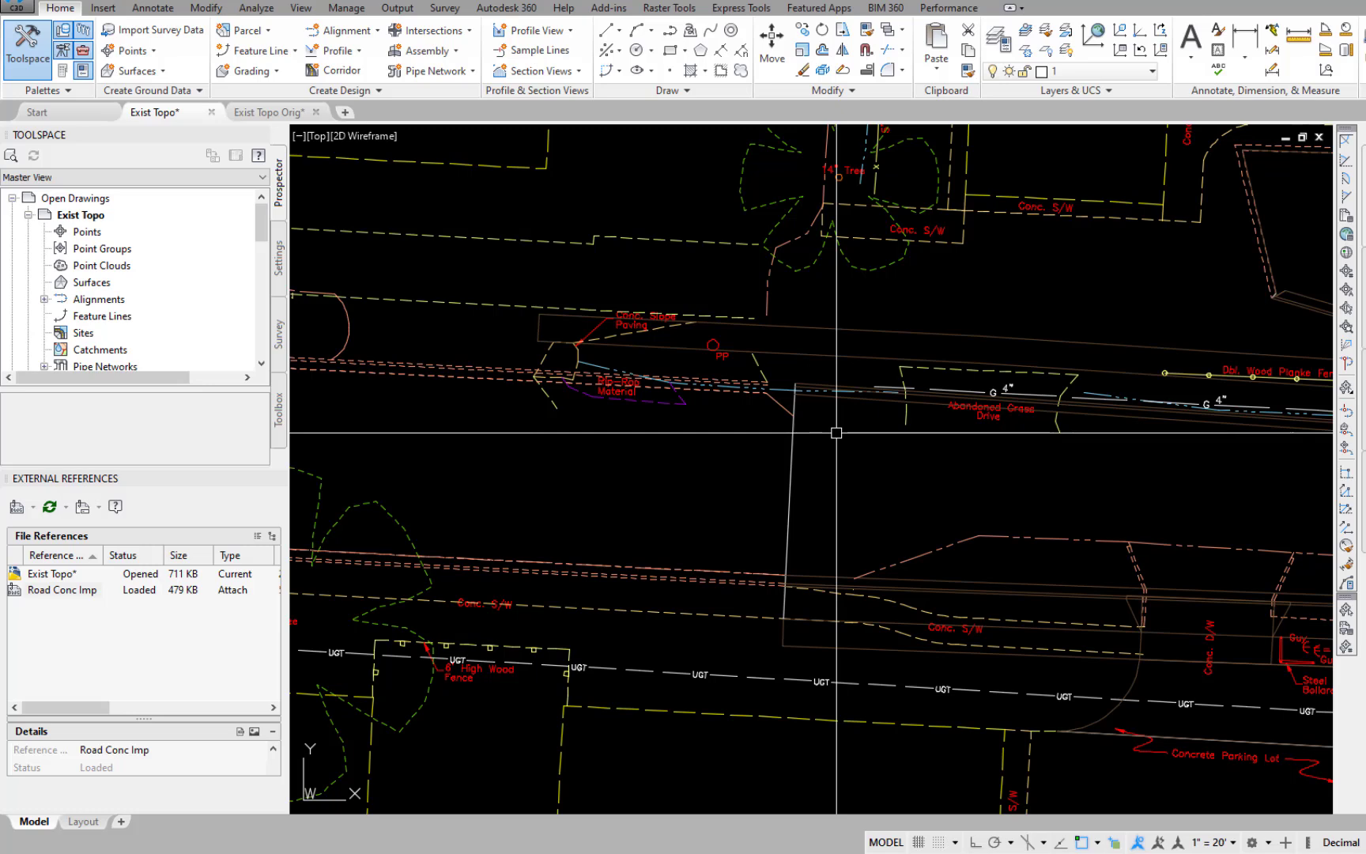
With Erase, select the existing main road pavement edges from the west dividing line to 45th.
{"action": "key", "text": "Return"}
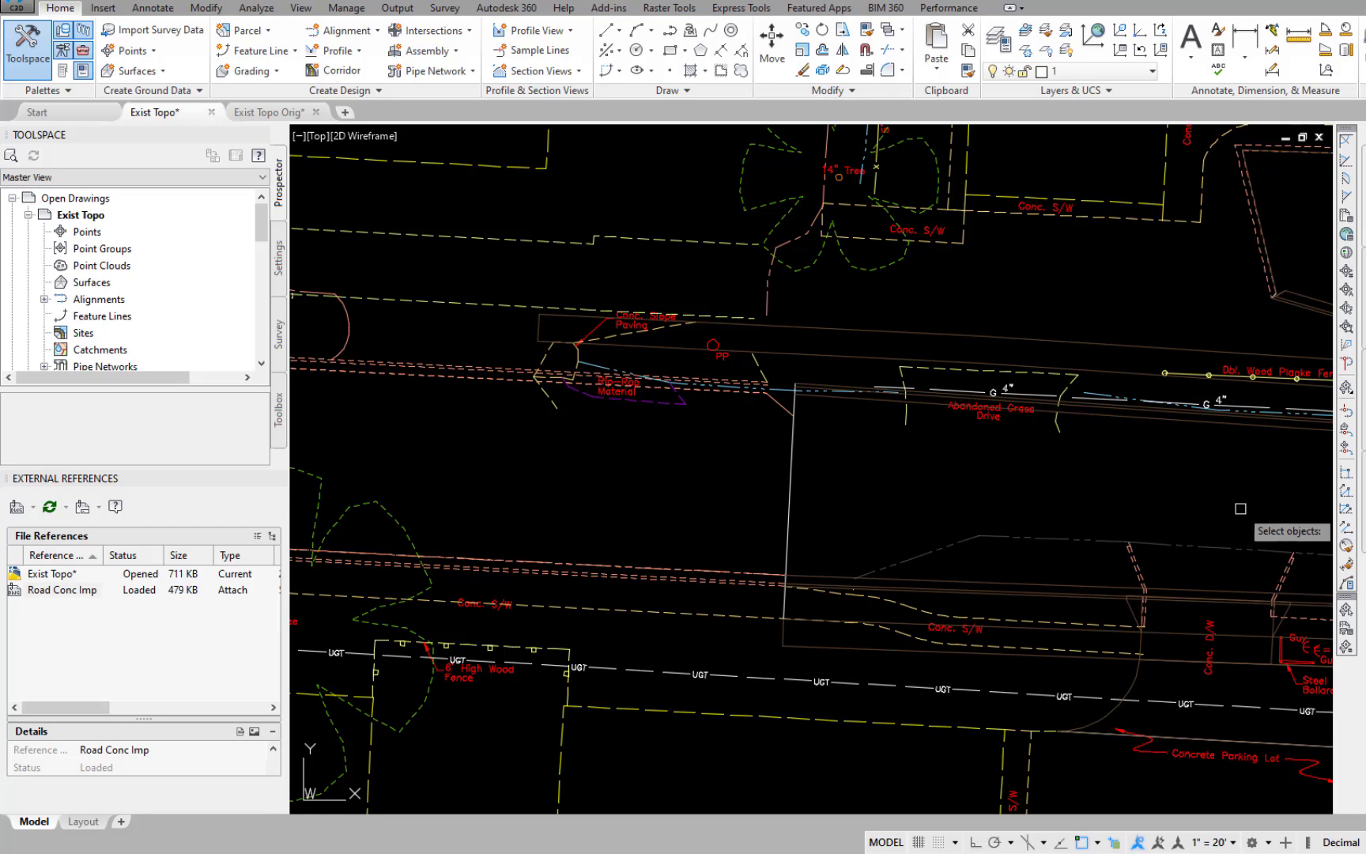
{"action": "middle_click_drag", "start_coordinate": [1240, 509], "coordinate": [640, 448]}
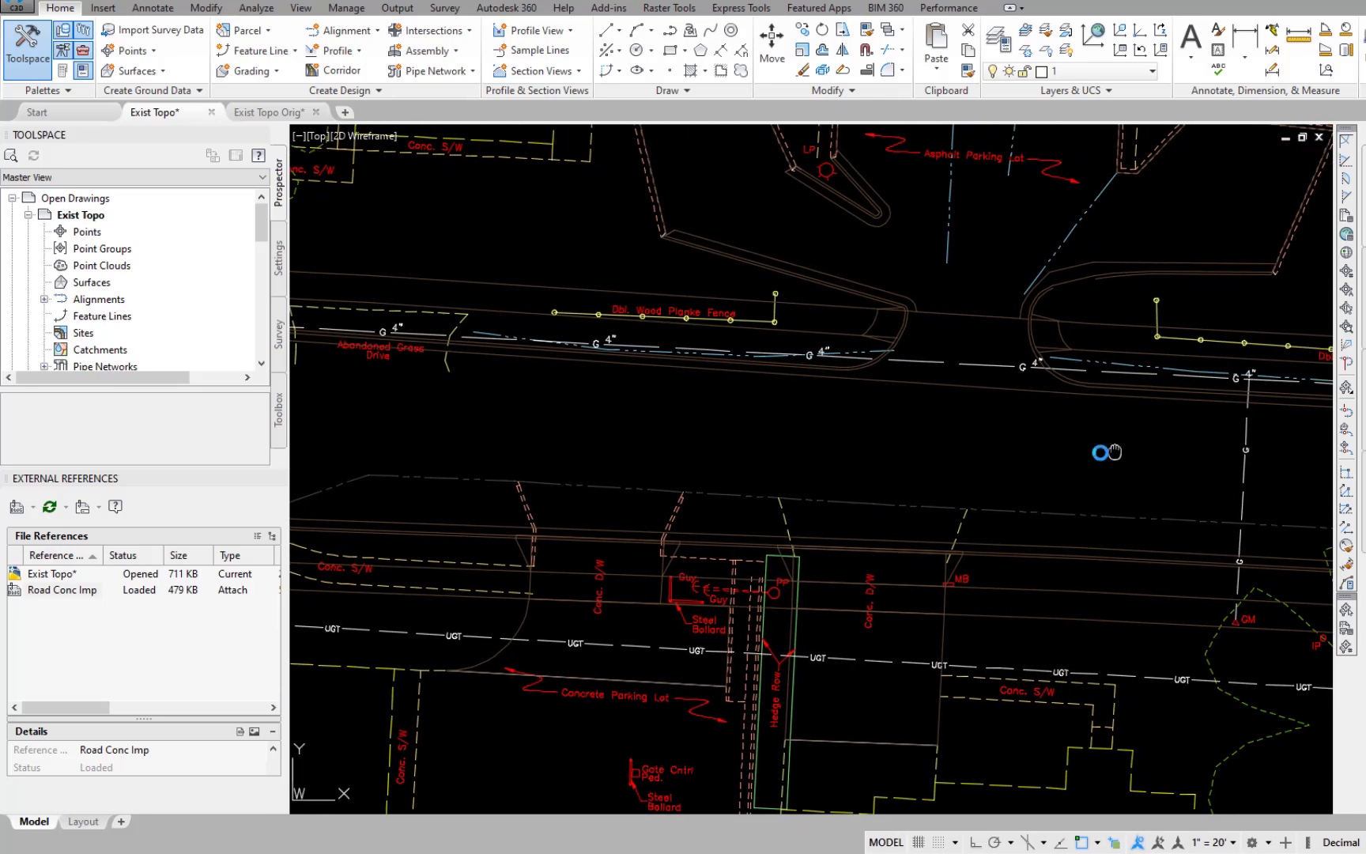
{"action": "middle_click_drag", "start_coordinate": [1115, 451], "coordinate": [347, 424]}
{"action": "middle_click_drag", "start_coordinate": [1159, 479], "coordinate": [438, 455]}
{"action": "middle_click_drag", "start_coordinate": [1155, 511], "coordinate": [621, 512]}
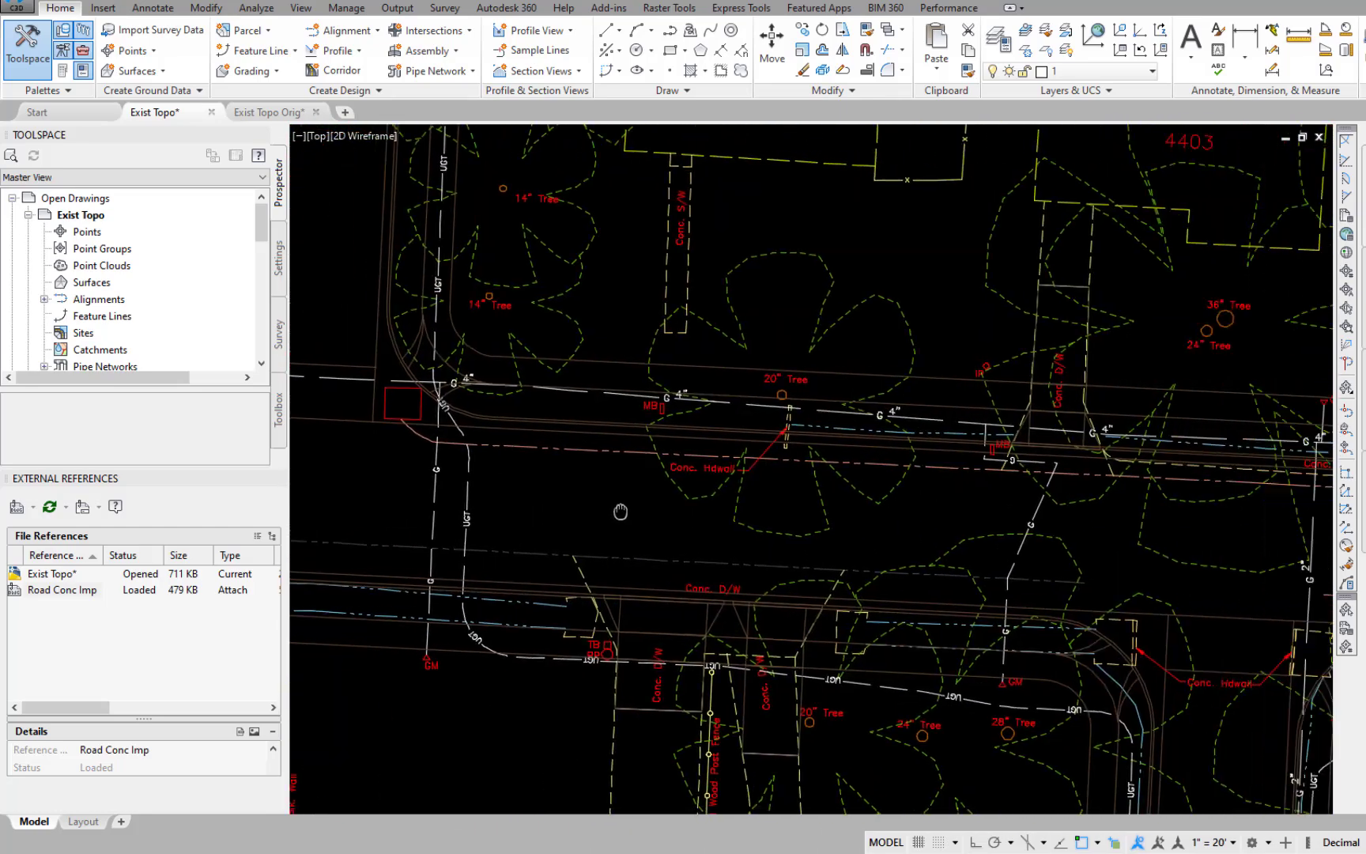
{"action": "middle_click_drag", "start_coordinate": [957, 465], "coordinate": [614, 435]}
{"action": "middle_click_drag", "start_coordinate": [1027, 474], "coordinate": [642, 443]}
{"action": "mouse_move", "coordinate": [1257, 474]}
{"action": "middle_mouse_down"}
{"action": "mouse_move", "coordinate": [1020, 462]}
{"action": "mouse_move", "coordinate": [581, 524]}
{"action": "mouse_move", "coordinate": [615, 493]}
{"action": "middle_mouse_up"}
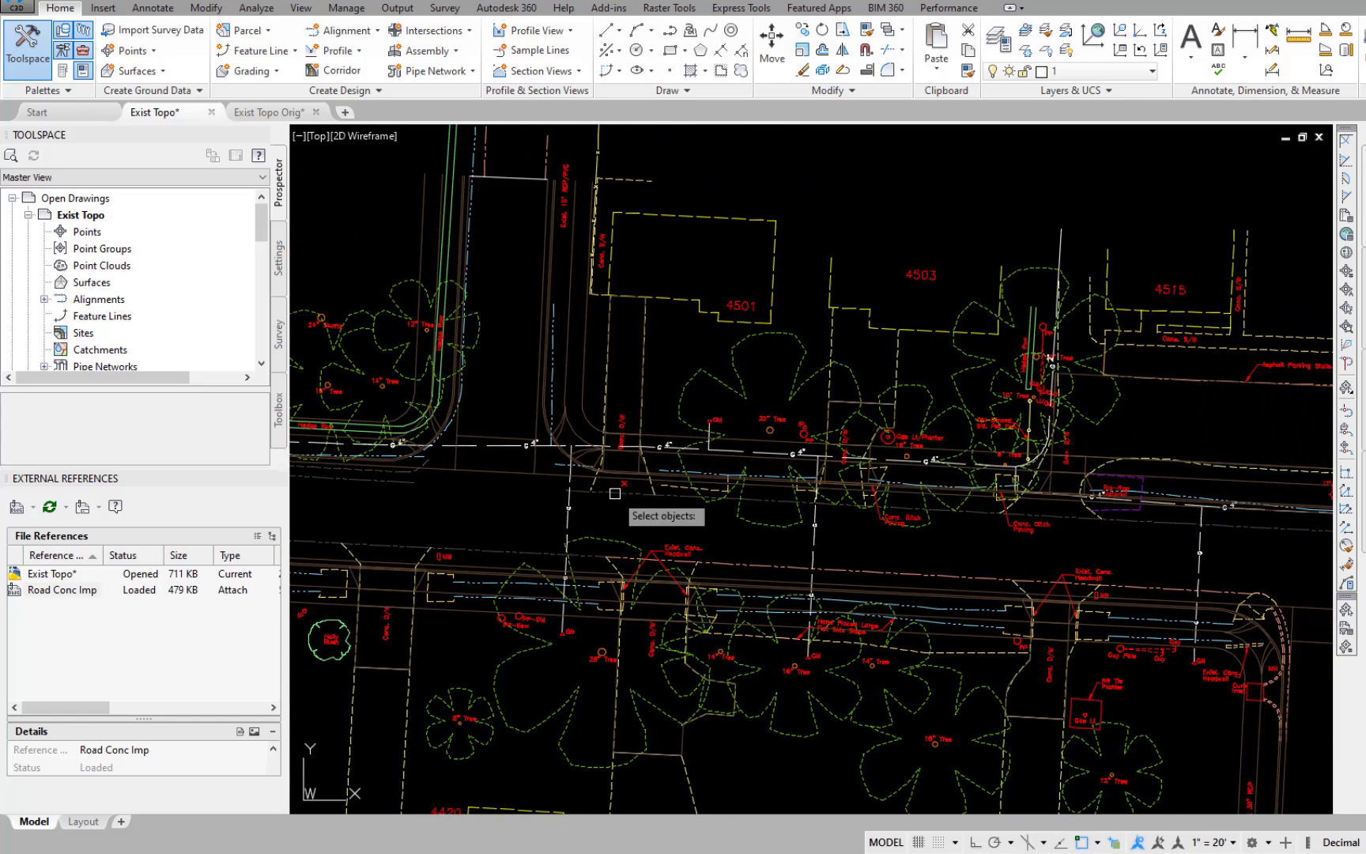
Add the existing main road pavement edges from 45th to just past 48th to the erase selection.
{"action": "mouse_move", "coordinate": [1151, 552]}
{"action": "middle_mouse_down"}
{"action": "mouse_move", "coordinate": [588, 561]}
{"action": "mouse_move", "coordinate": [396, 537]}
{"action": "middle_mouse_up"}
{"action": "mouse_move", "coordinate": [996, 553]}
{"action": "middle_mouse_down"}
{"action": "mouse_move", "coordinate": [690, 552]}
{"action": "mouse_move", "coordinate": [300, 512]}
{"action": "middle_mouse_up"}
{"action": "middle_click_drag", "start_coordinate": [1083, 532], "coordinate": [741, 499]}
{"action": "mouse_move", "coordinate": [1075, 564]}
{"action": "middle_mouse_down"}
{"action": "mouse_move", "coordinate": [601, 561]}
{"action": "mouse_move", "coordinate": [93, 506]}
{"action": "middle_mouse_up"}
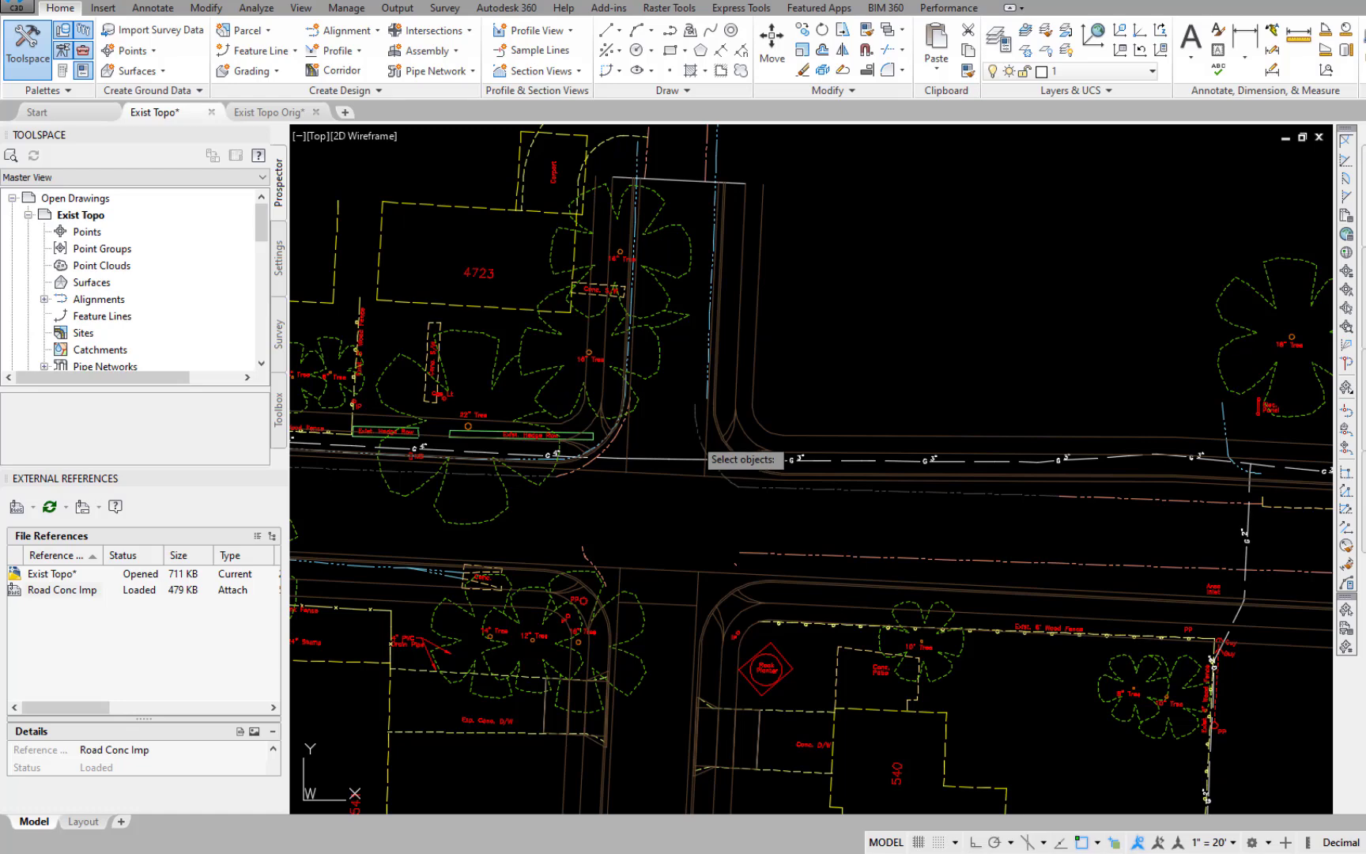
{"action": "scroll", "coordinate": [625, 445], "scroll_direction": "up", "scroll_amount": 2}
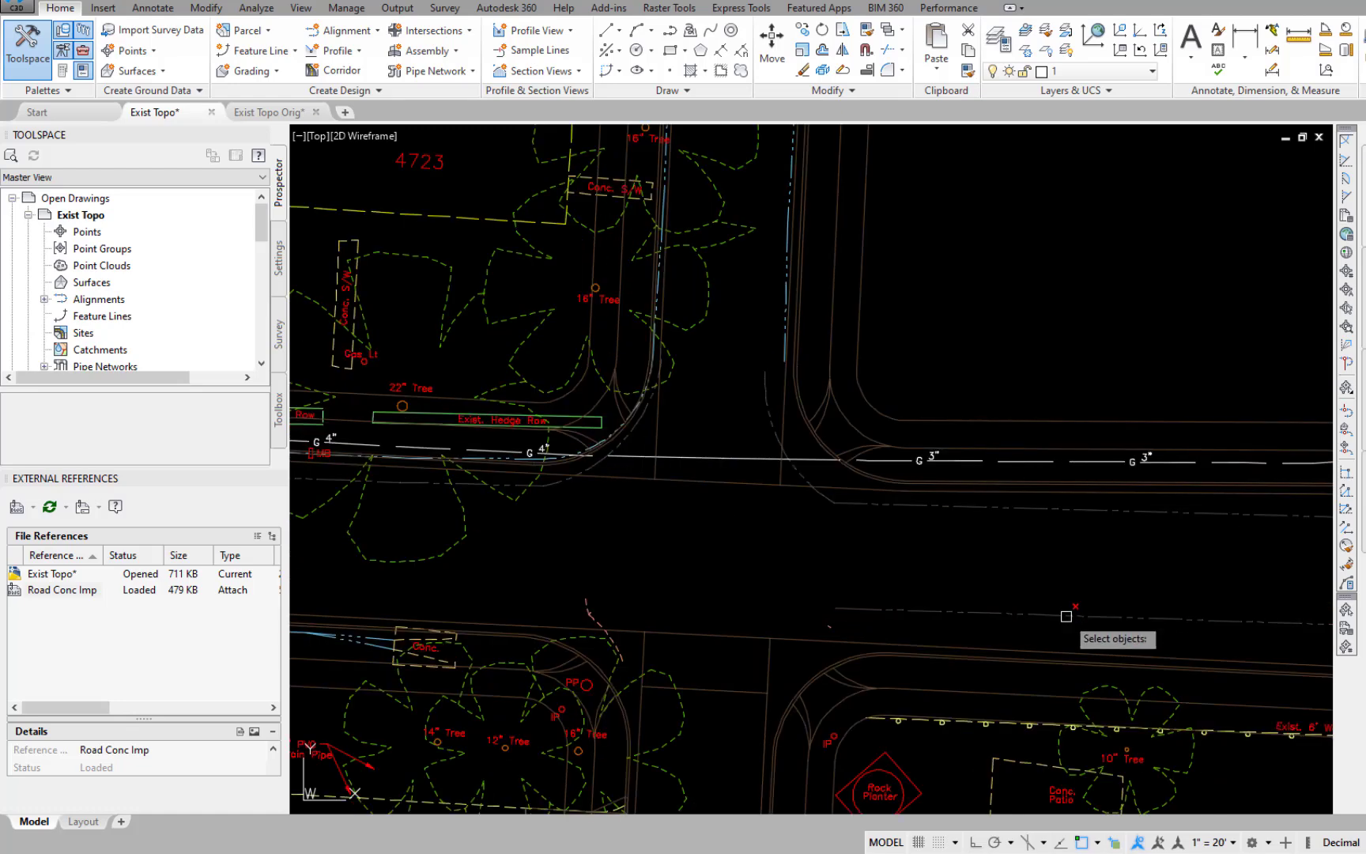
{"action": "scroll", "coordinate": [1080, 544], "scroll_direction": "down", "scroll_amount": 2}
{"action": "scroll", "coordinate": [1079, 544], "scroll_direction": "down", "scroll_amount": 2}
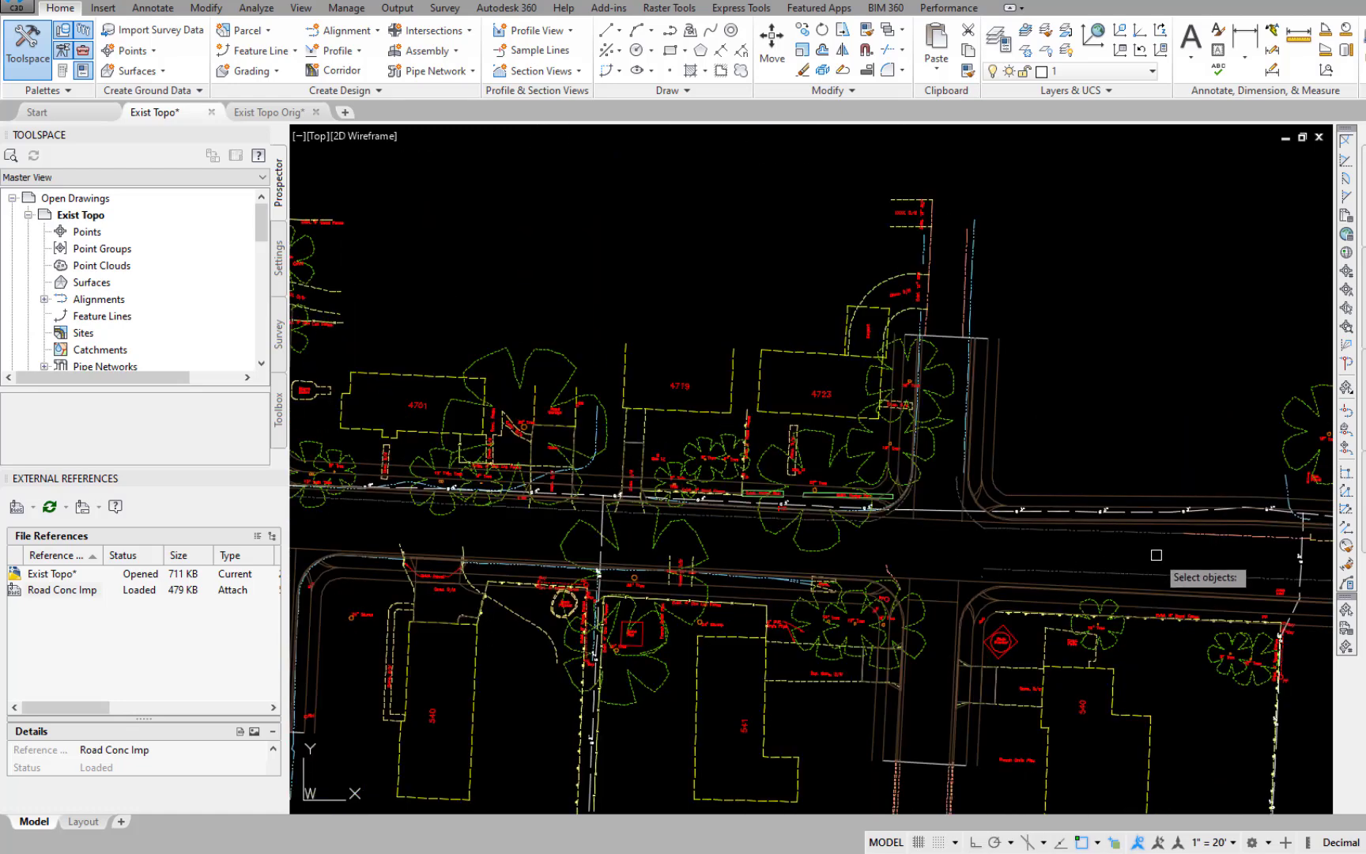
Add the existing pavement edges up to 49th and along the north leg of 49th to the erase selection.
{"action": "middle_click_drag", "start_coordinate": [1153, 555], "coordinate": [540, 524]}
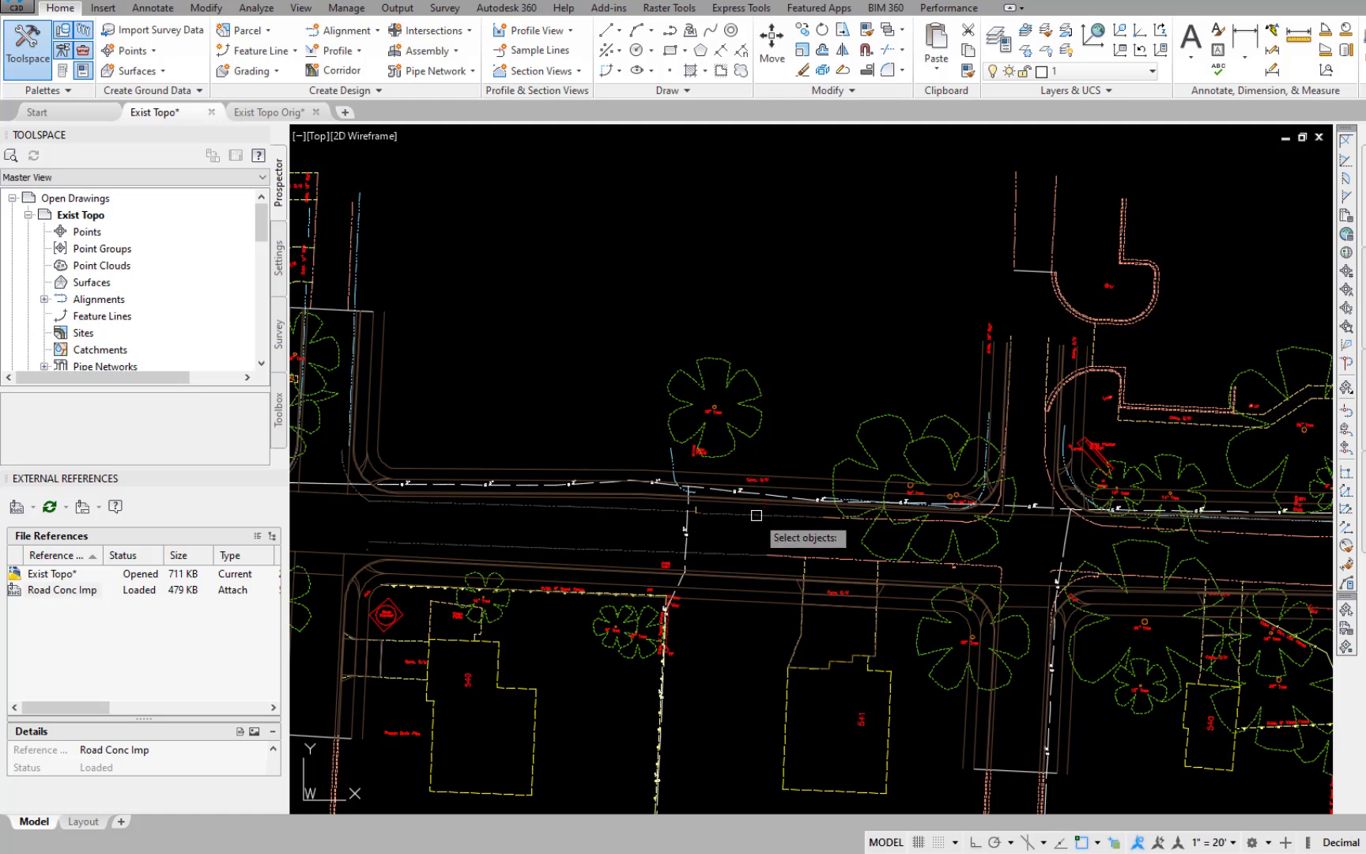
{"action": "scroll", "coordinate": [831, 546], "scroll_direction": "up", "scroll_amount": 4}
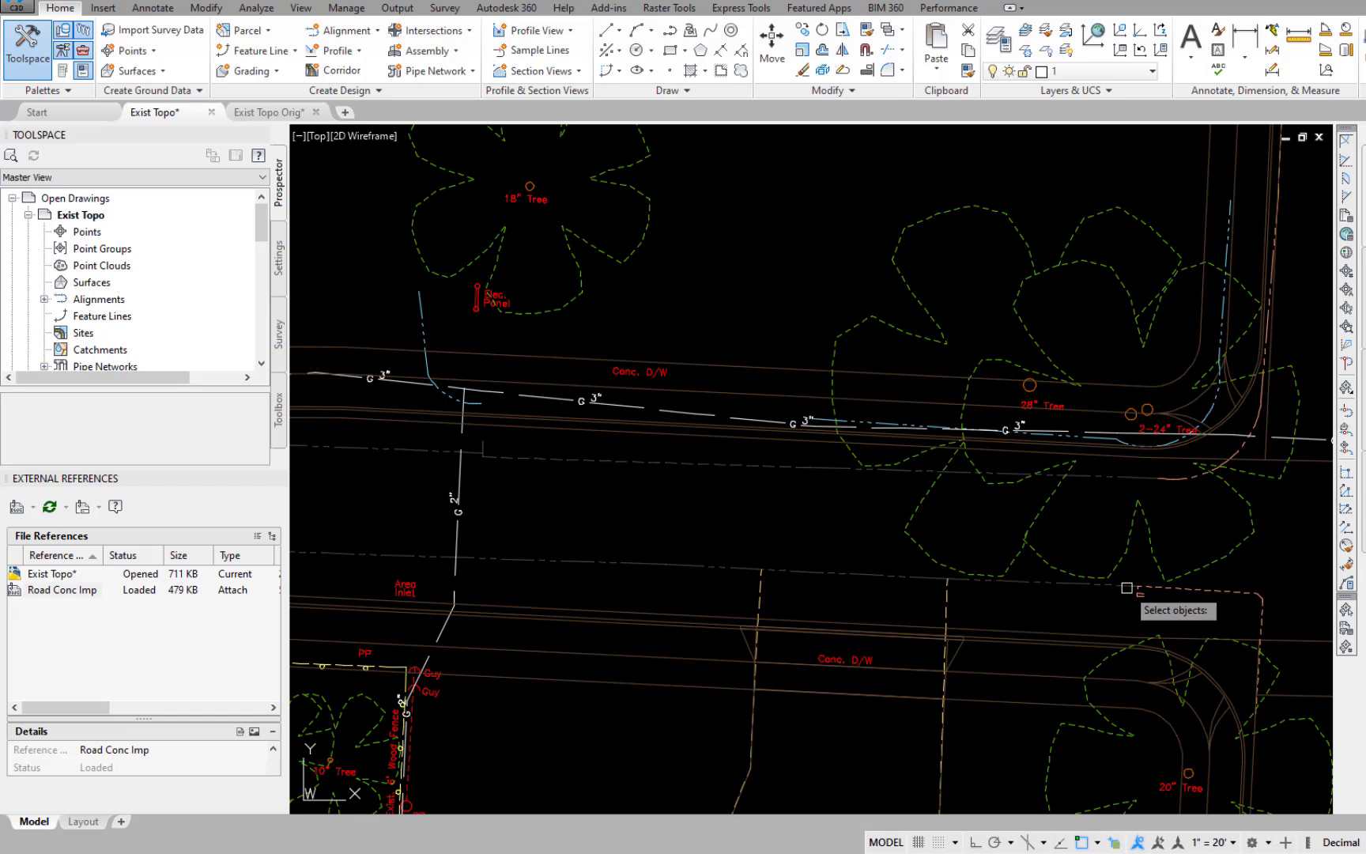
{"action": "middle_click_drag", "start_coordinate": [1147, 616], "coordinate": [753, 635]}
{"action": "scroll", "coordinate": [863, 503], "scroll_direction": "up", "scroll_amount": 2}
{"action": "middle_click_drag", "start_coordinate": [947, 306], "coordinate": [930, 602]}
{"action": "scroll", "coordinate": [930, 602], "scroll_direction": "down", "scroll_amount": 2}
{"action": "left_click", "coordinate": [897, 386]}
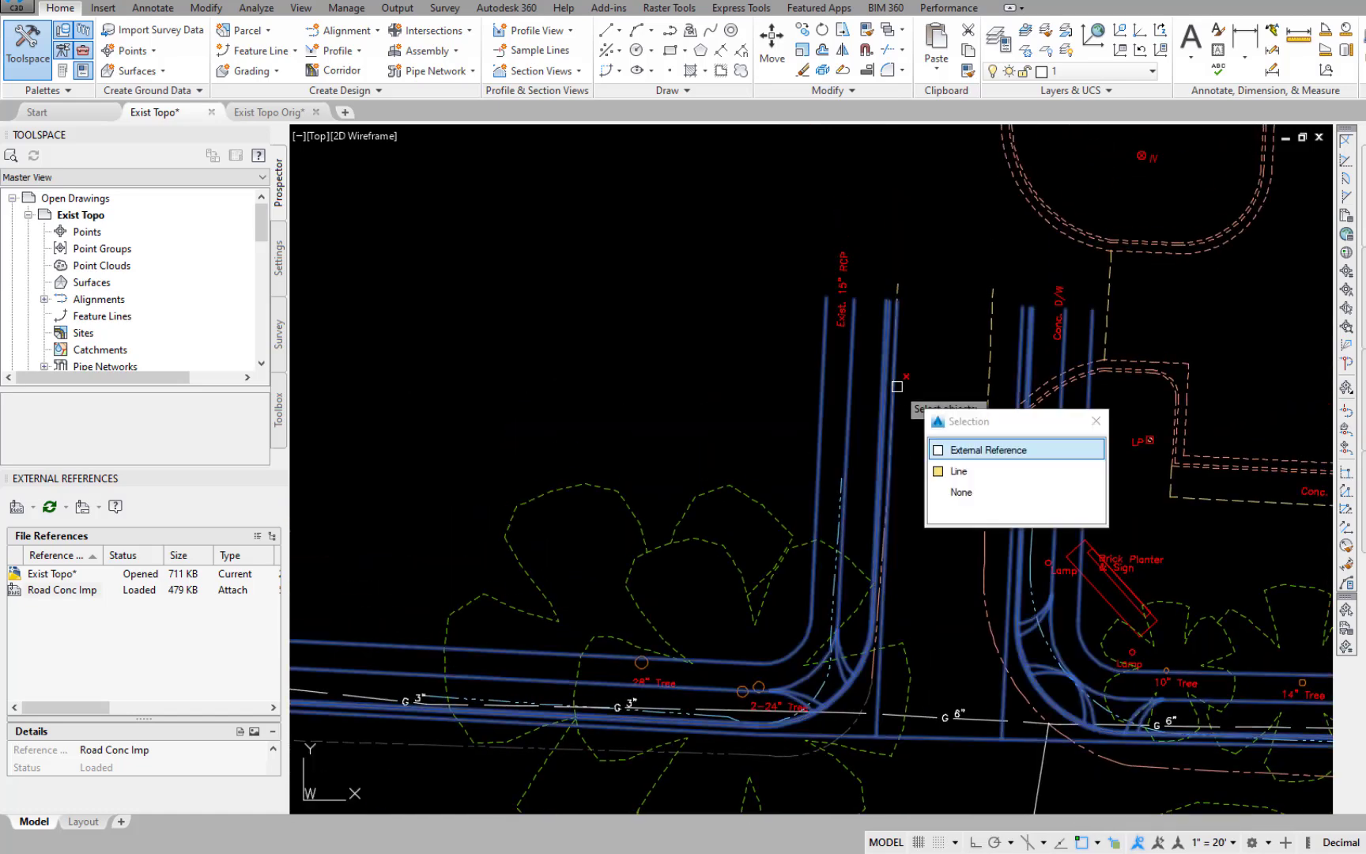
{"action": "left_click", "coordinate": [935, 524]}
{"action": "left_click", "coordinate": [898, 529]}
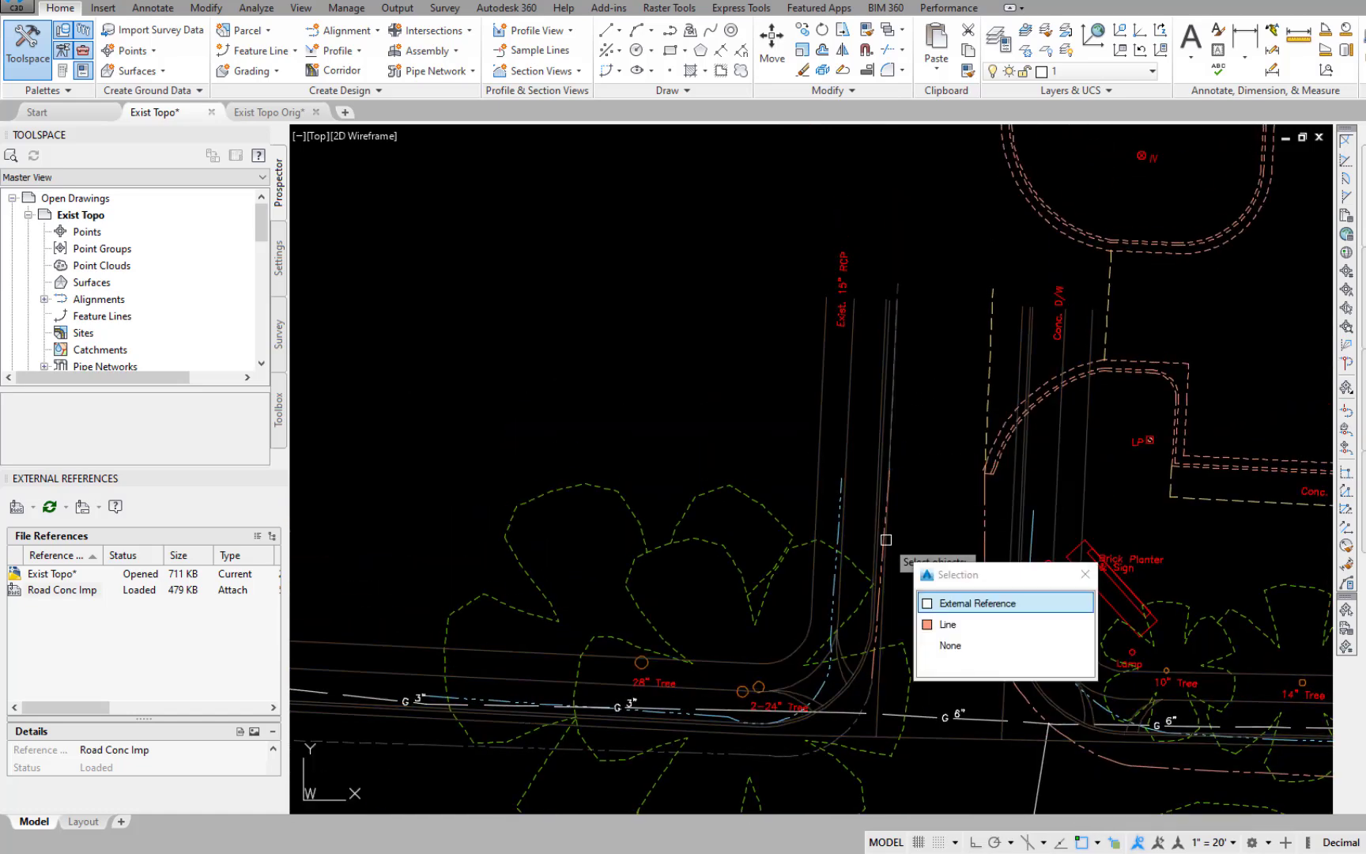
{"action": "left_click", "coordinate": [936, 623]}
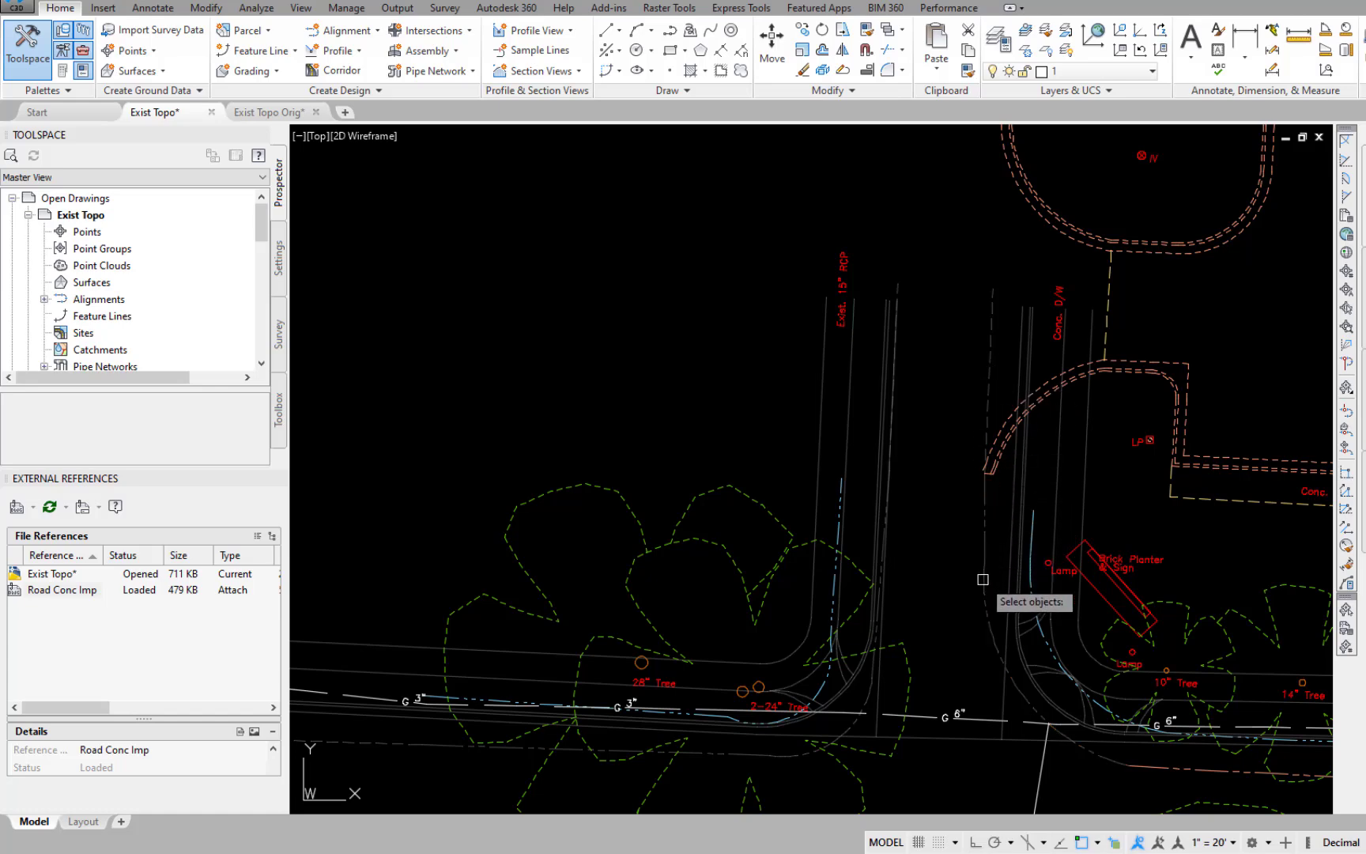
Add the existing main road pavement edges east of 49th to the selection and erase everything selected.
{"action": "scroll", "coordinate": [1107, 787], "scroll_direction": "down", "scroll_amount": 2}
{"action": "mouse_move", "coordinate": [1067, 784]}
{"action": "middle_mouse_down"}
{"action": "mouse_move", "coordinate": [956, 767]}
{"action": "mouse_move", "coordinate": [589, 634]}
{"action": "middle_mouse_up"}
{"action": "scroll", "coordinate": [759, 702], "scroll_direction": "up", "scroll_amount": 2}
{"action": "middle_click_drag", "start_coordinate": [757, 704], "coordinate": [888, 688]}
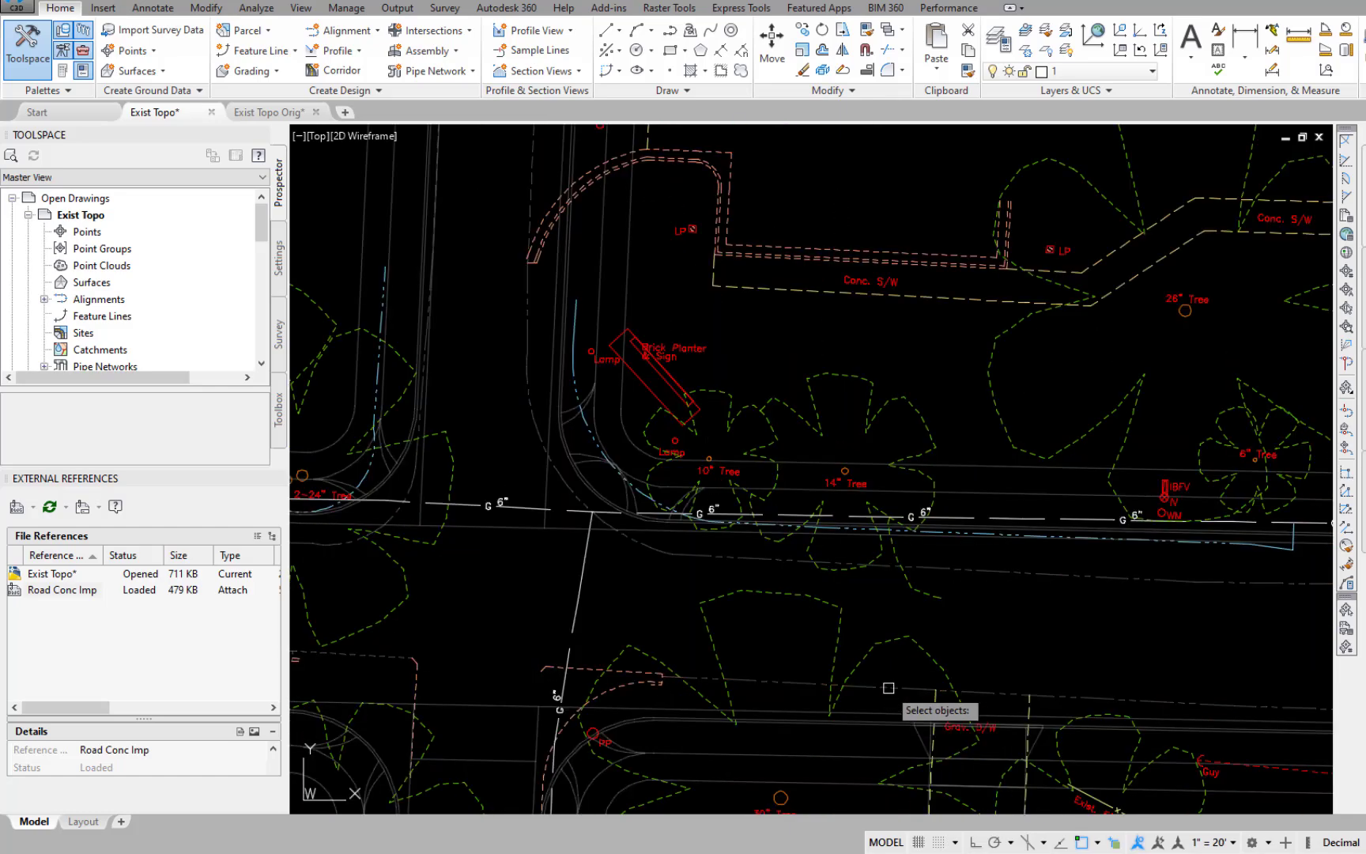
{"action": "scroll", "coordinate": [909, 634], "scroll_direction": "down", "scroll_amount": 3}
{"action": "middle_click_drag", "start_coordinate": [1149, 626], "coordinate": [444, 607]}
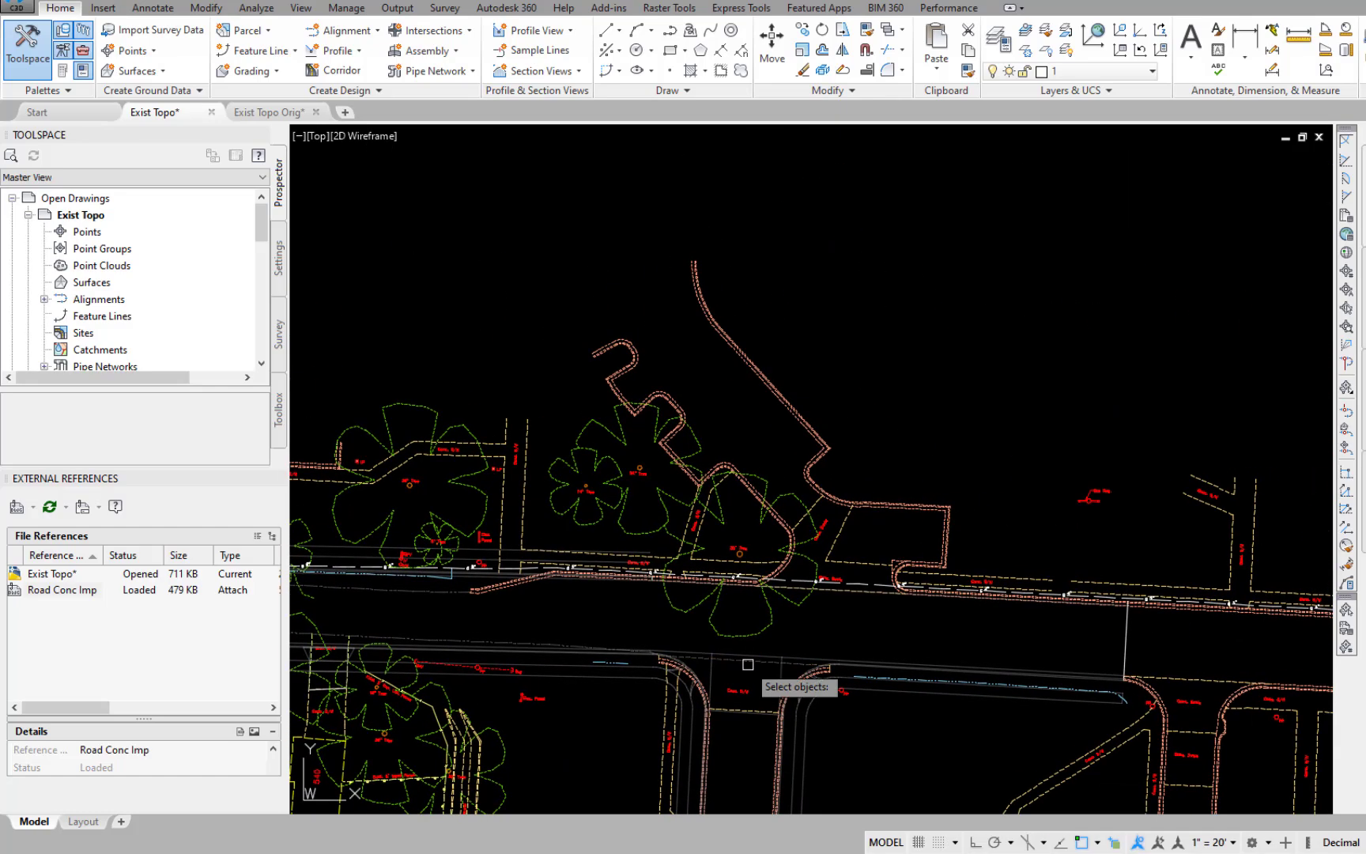
{"action": "scroll", "coordinate": [901, 638], "scroll_direction": "up", "scroll_amount": 2}
{"action": "mouse_move", "coordinate": [904, 637]}
{"action": "middle_mouse_down"}
{"action": "mouse_move", "coordinate": [1253, 636]}
{"action": "mouse_move", "coordinate": [741, 617]}
{"action": "middle_mouse_up"}
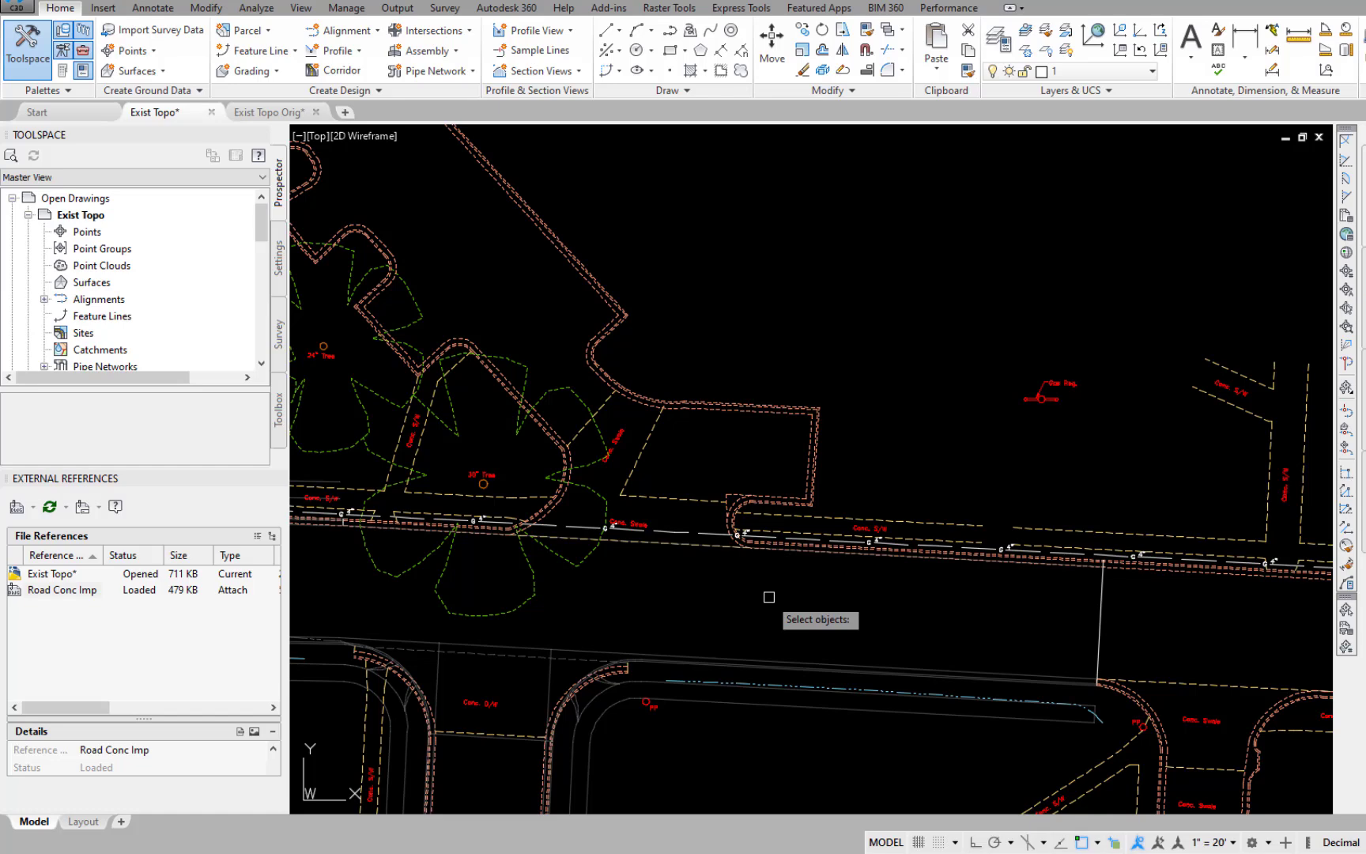
{"action": "key", "text": "Return"}
Erase the 20" tree beside the Conc. Hdwall callout north of the road, including its foliage, trunk and label.
{"action": "middle_click_drag", "start_coordinate": [770, 597], "coordinate": [928, 551]}
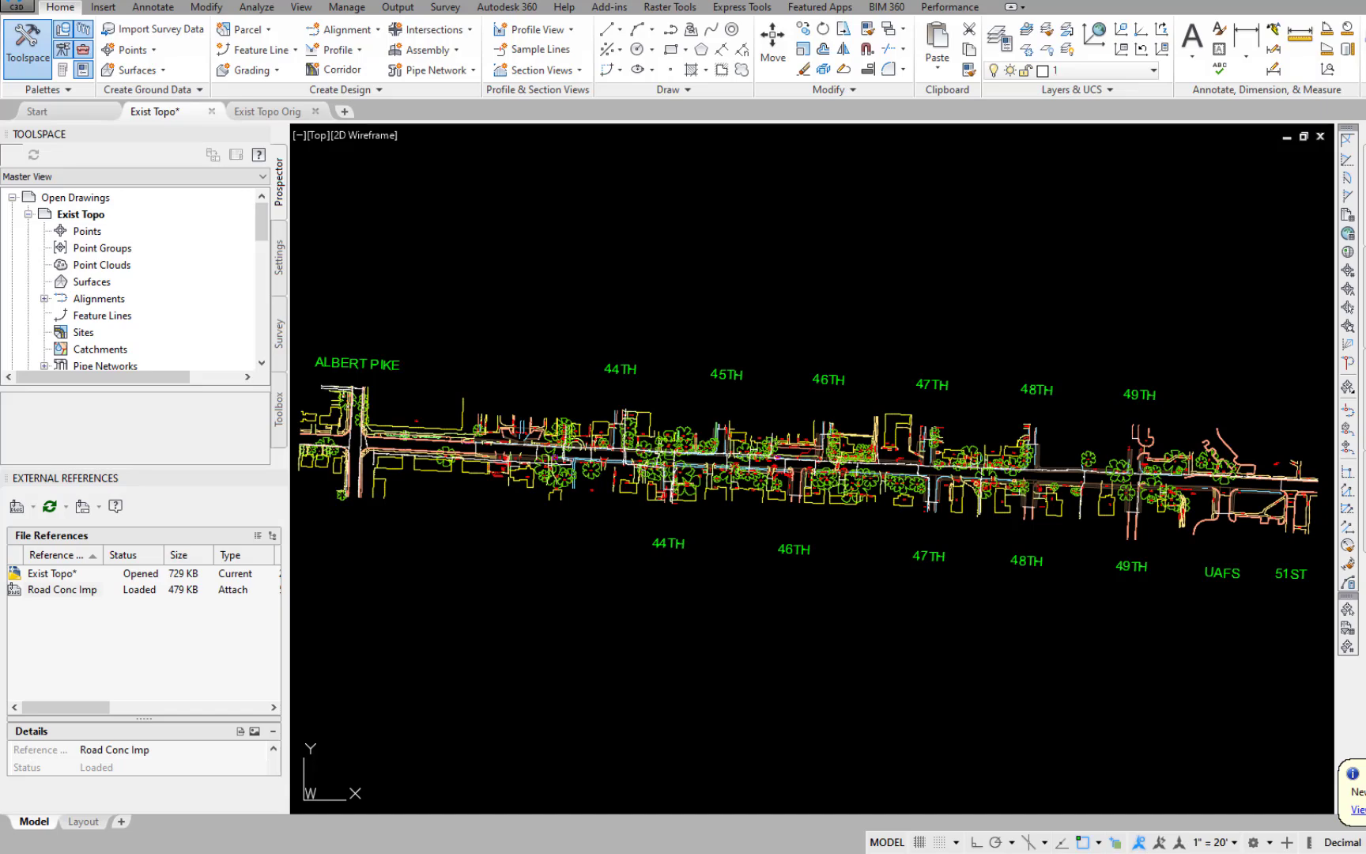
{"action": "scroll", "coordinate": [968, 629], "scroll_direction": "up", "scroll_amount": 10}
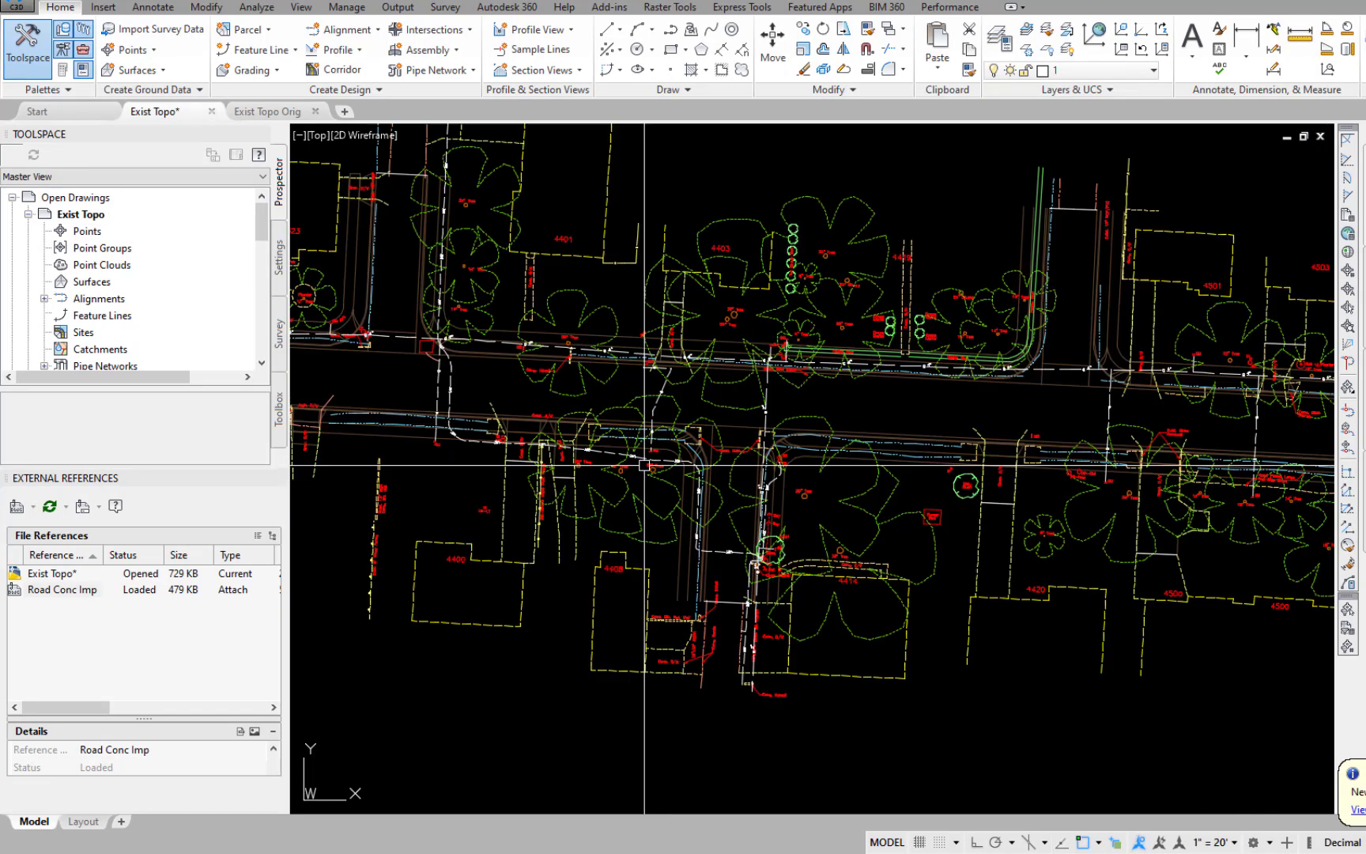
{"action": "type", "text": "e"}
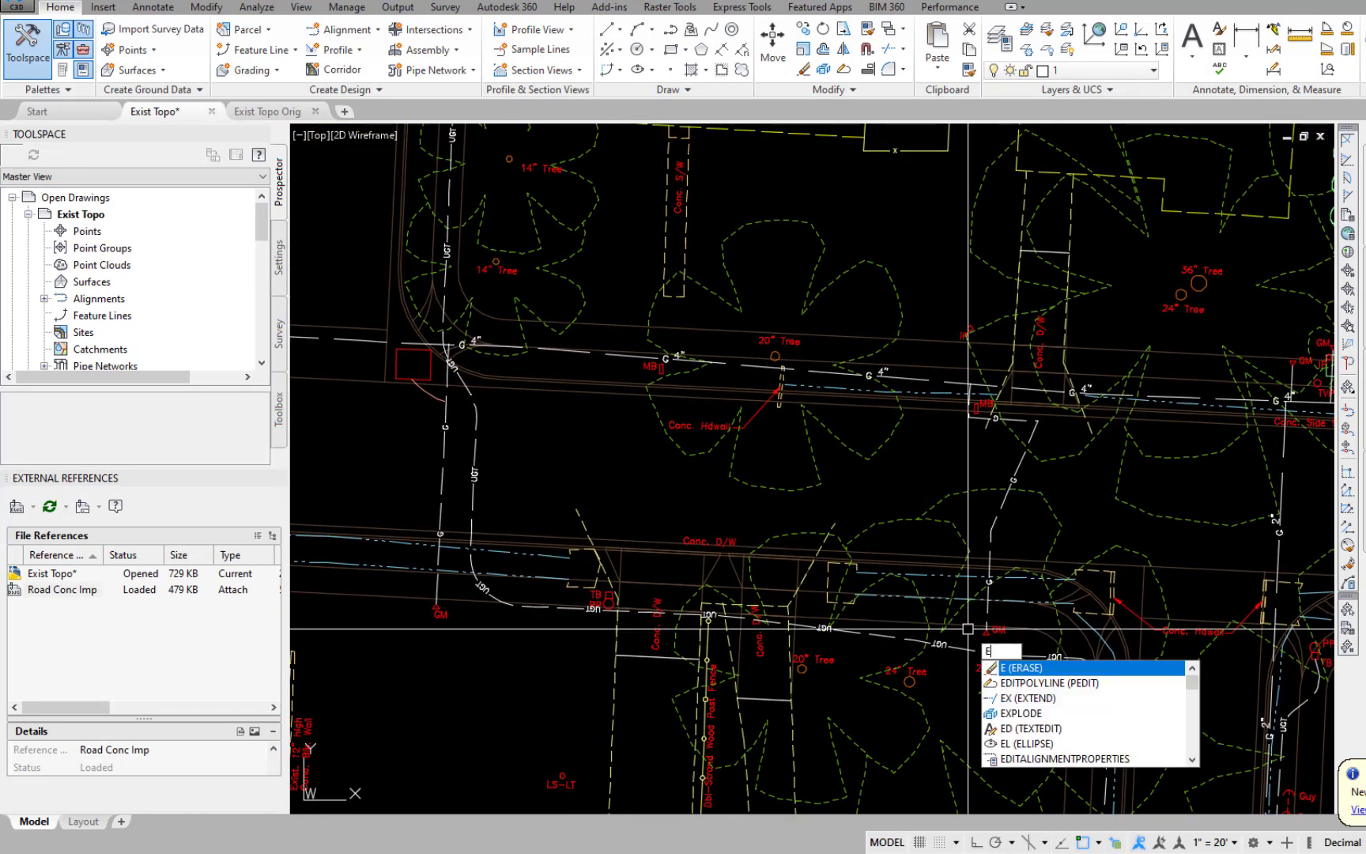
{"action": "key", "text": "Return"}
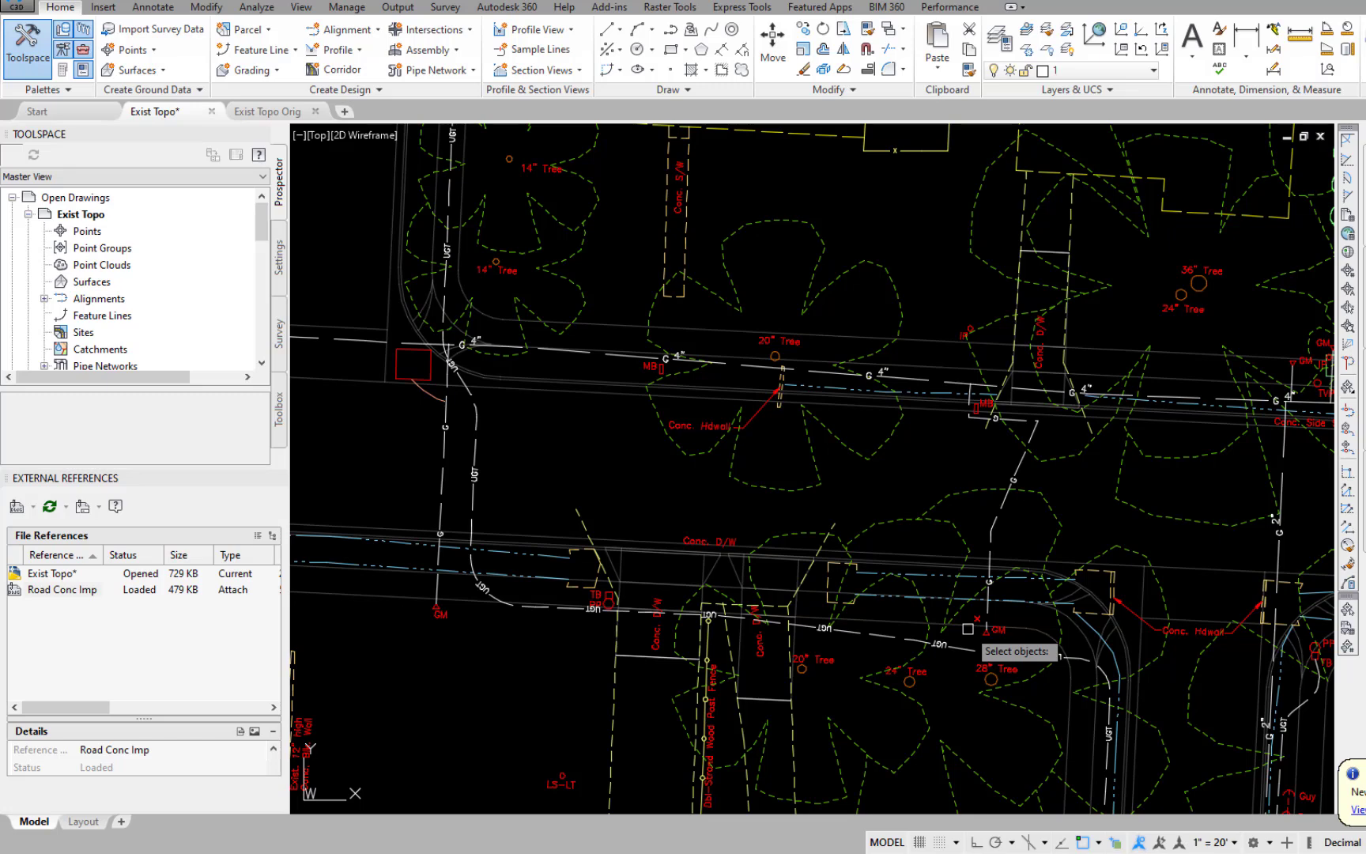
{"action": "left_click", "coordinate": [774, 350]}
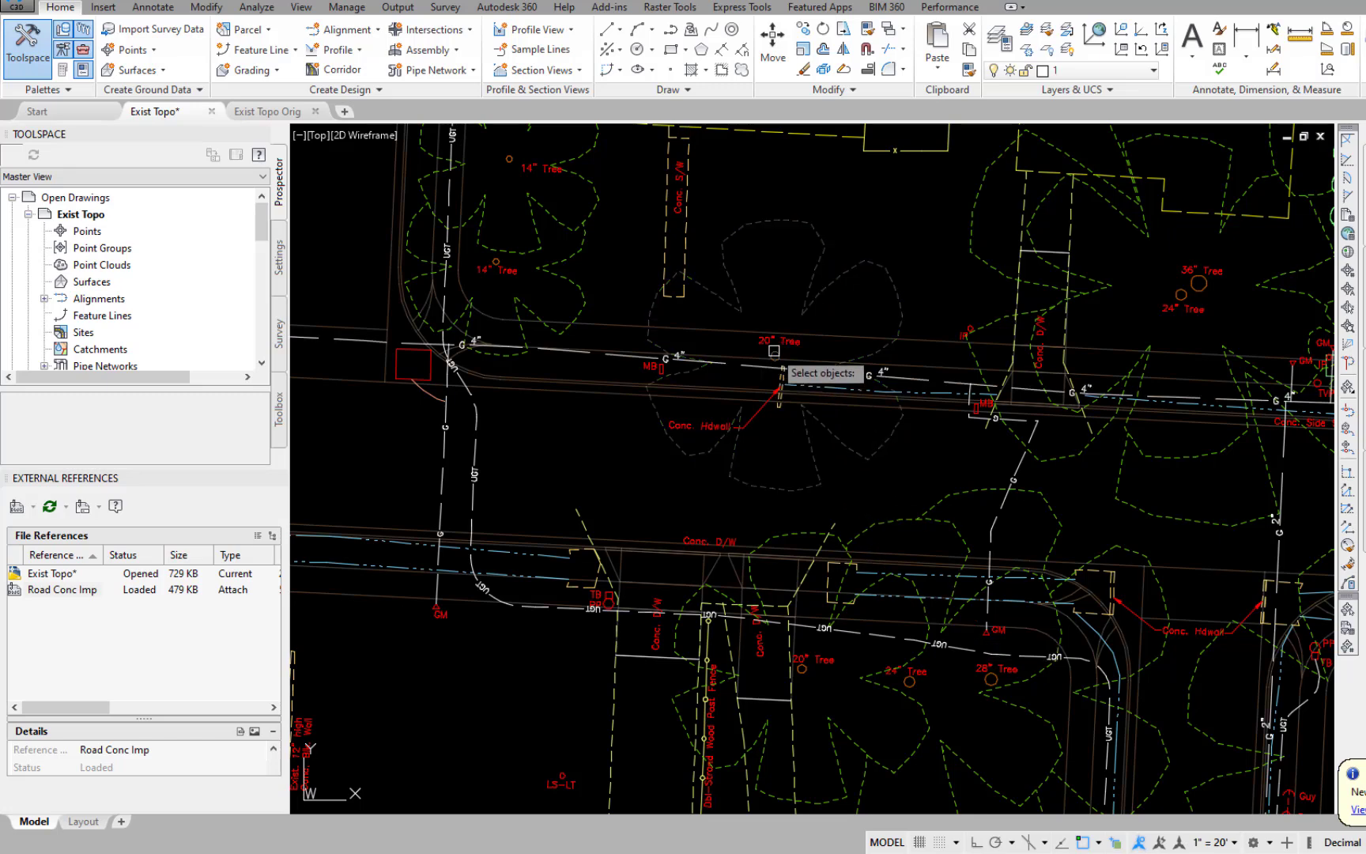
{"action": "key", "text": "Return"}
{"action": "key", "text": "Return"}
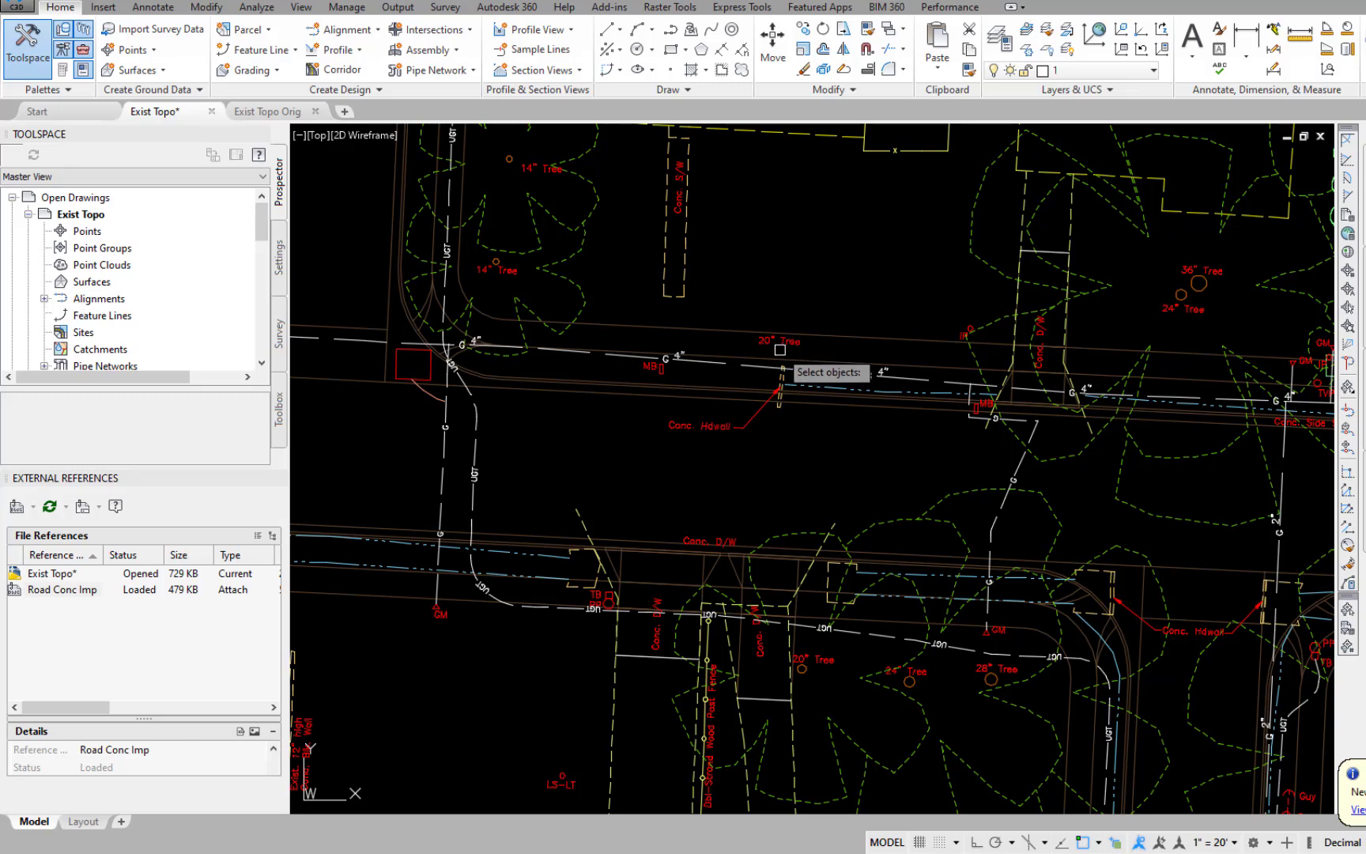
{"action": "left_click", "coordinate": [788, 345]}
{"action": "key", "text": "Return"}
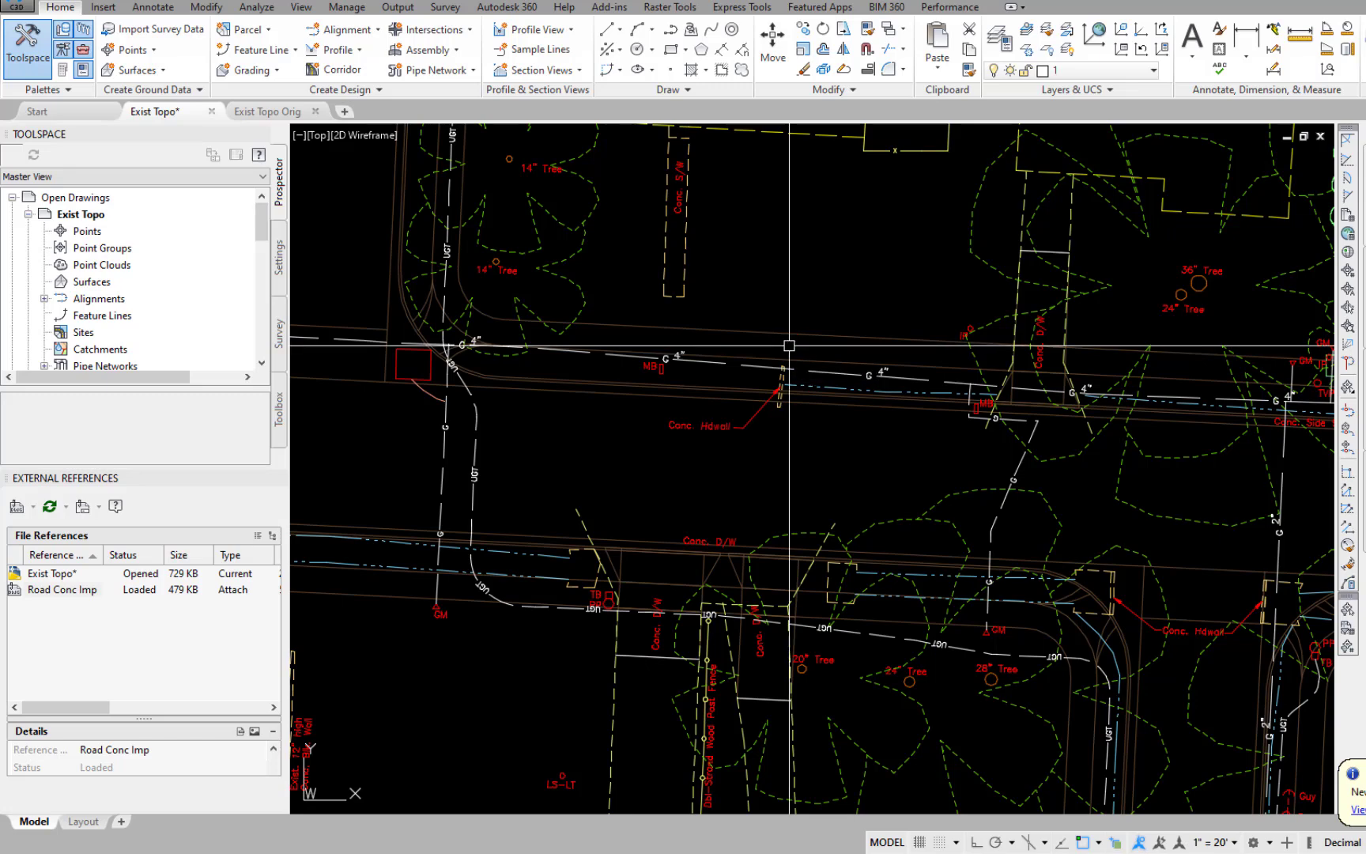
Erase the trunk and label of the 22" tree between the GM and PP symbols north of the road.
{"action": "scroll", "coordinate": [788, 346], "scroll_direction": "down", "scroll_amount": 6}
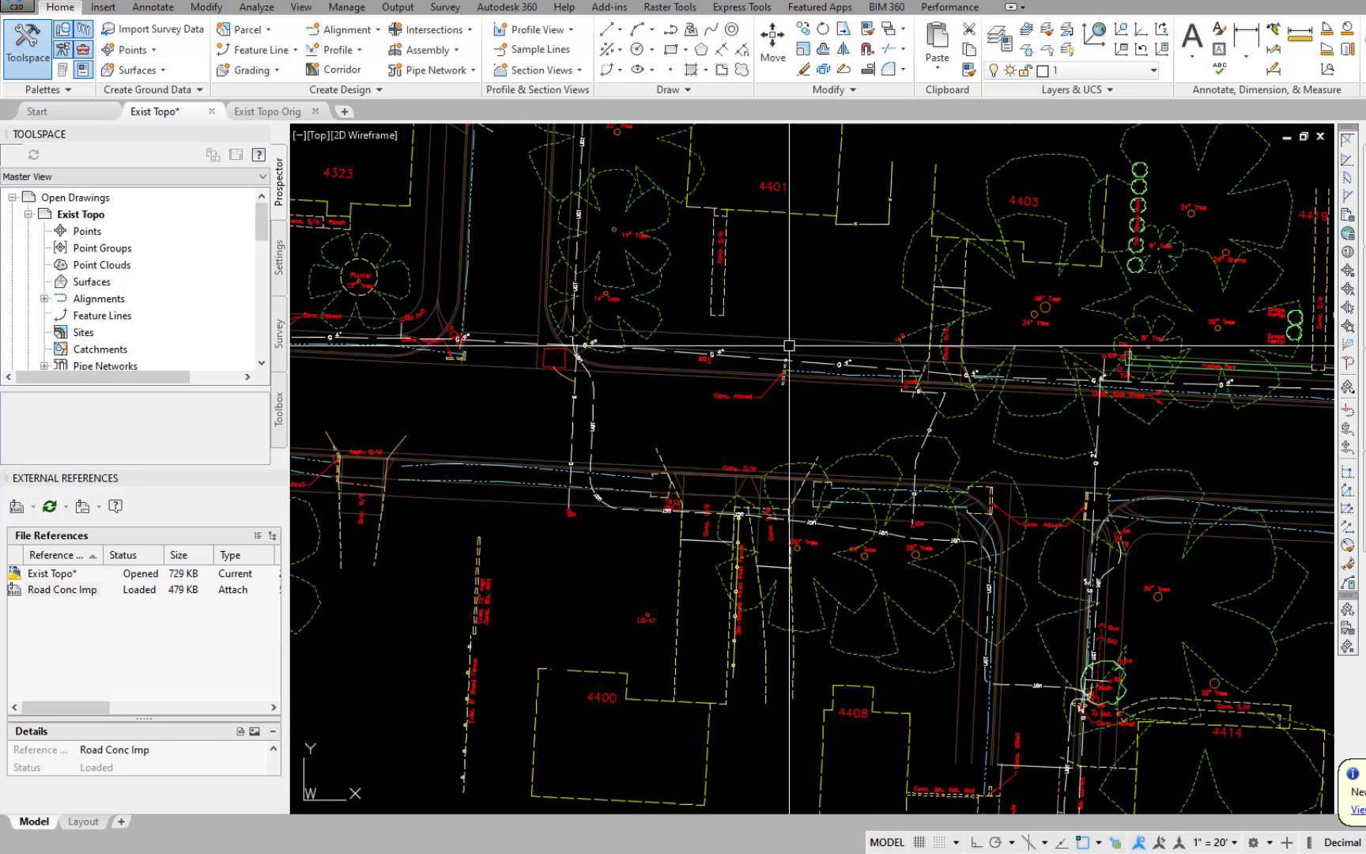
{"action": "scroll", "coordinate": [807, 367], "scroll_direction": "up", "scroll_amount": 8}
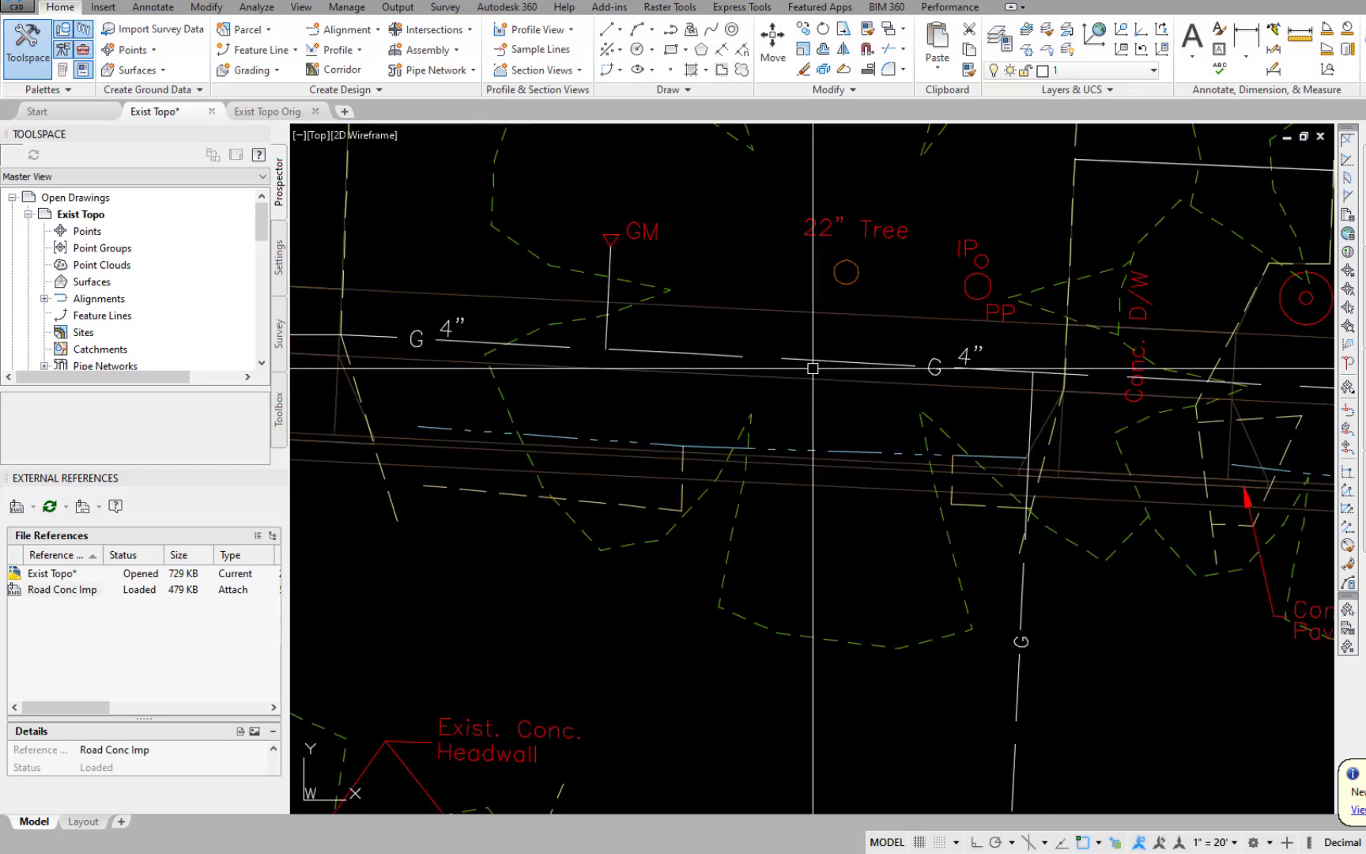
{"action": "key", "text": "Return"}
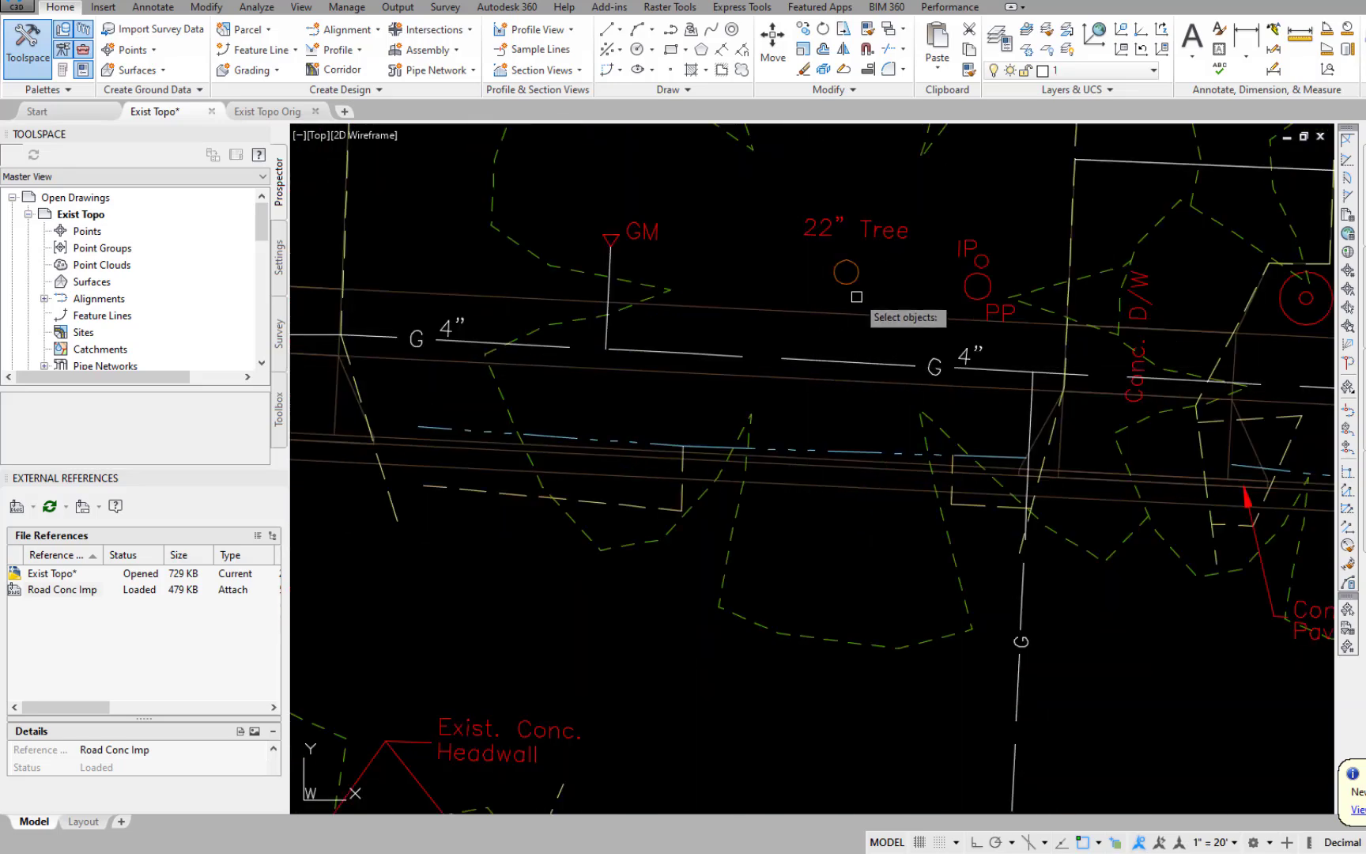
{"action": "left_click", "coordinate": [857, 272]}
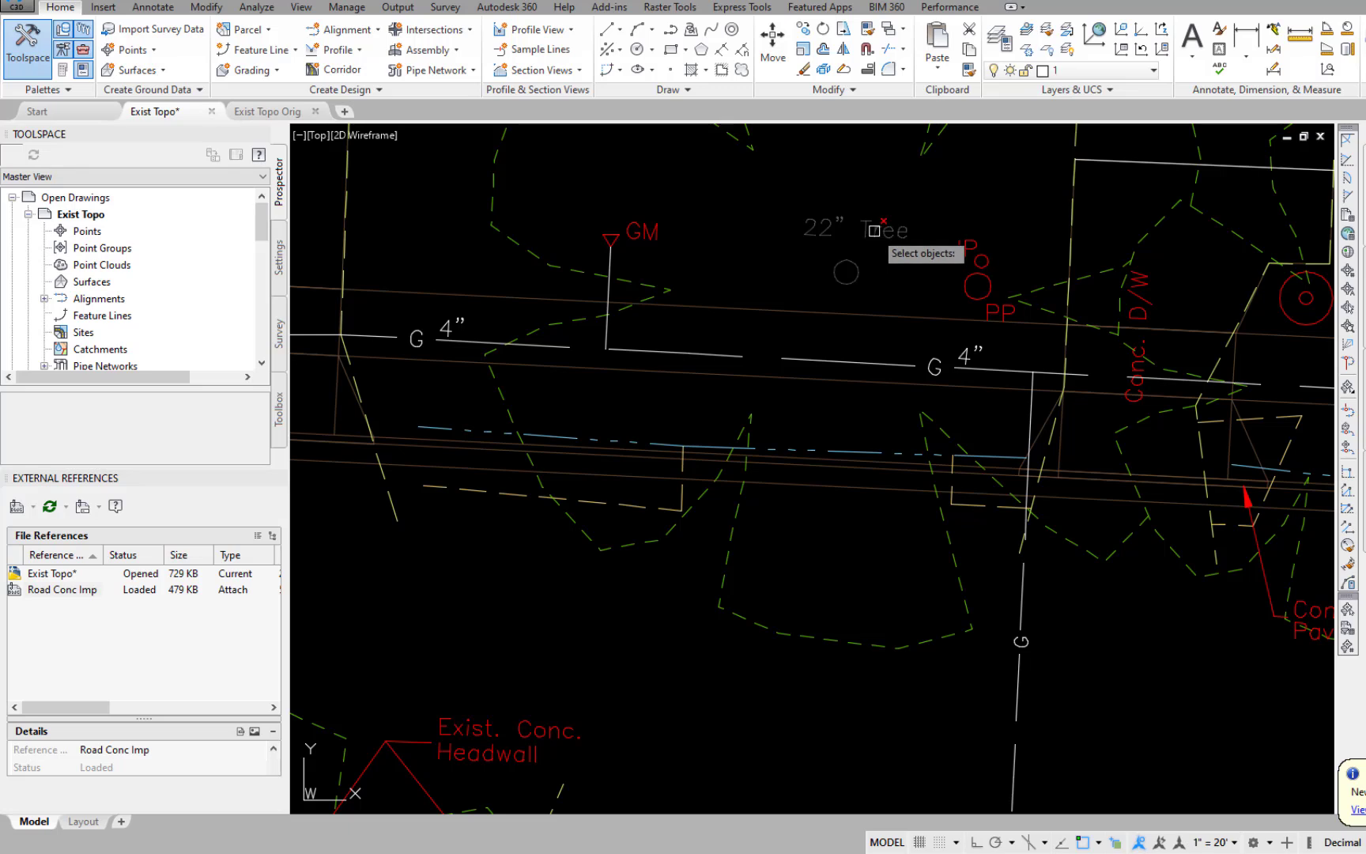
{"action": "key", "text": "Return"}
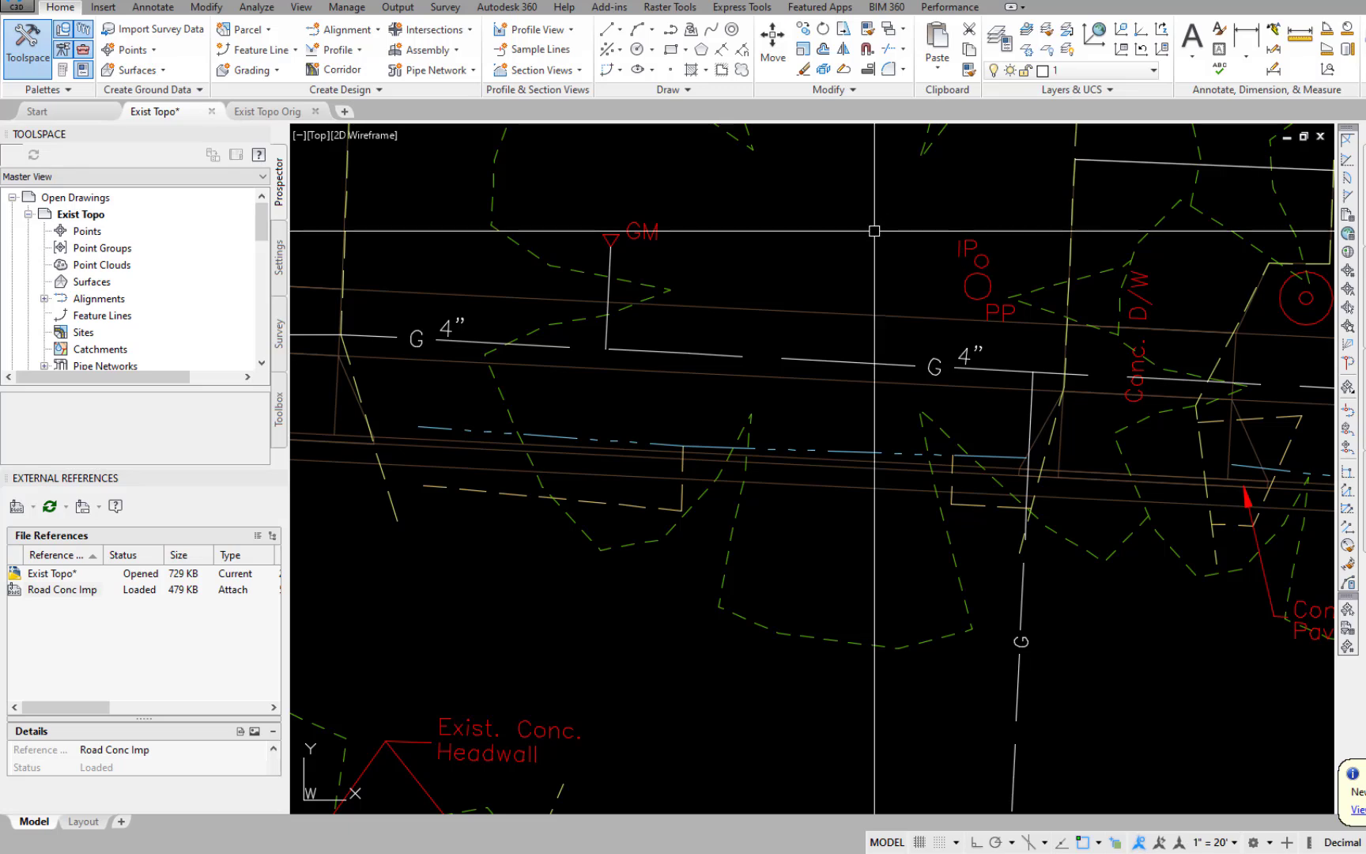
Freeze the EX-TOPO-Tree-Folage layer and close the layer manager.
{"action": "scroll", "coordinate": [874, 231], "scroll_direction": "down", "scroll_amount": 5}
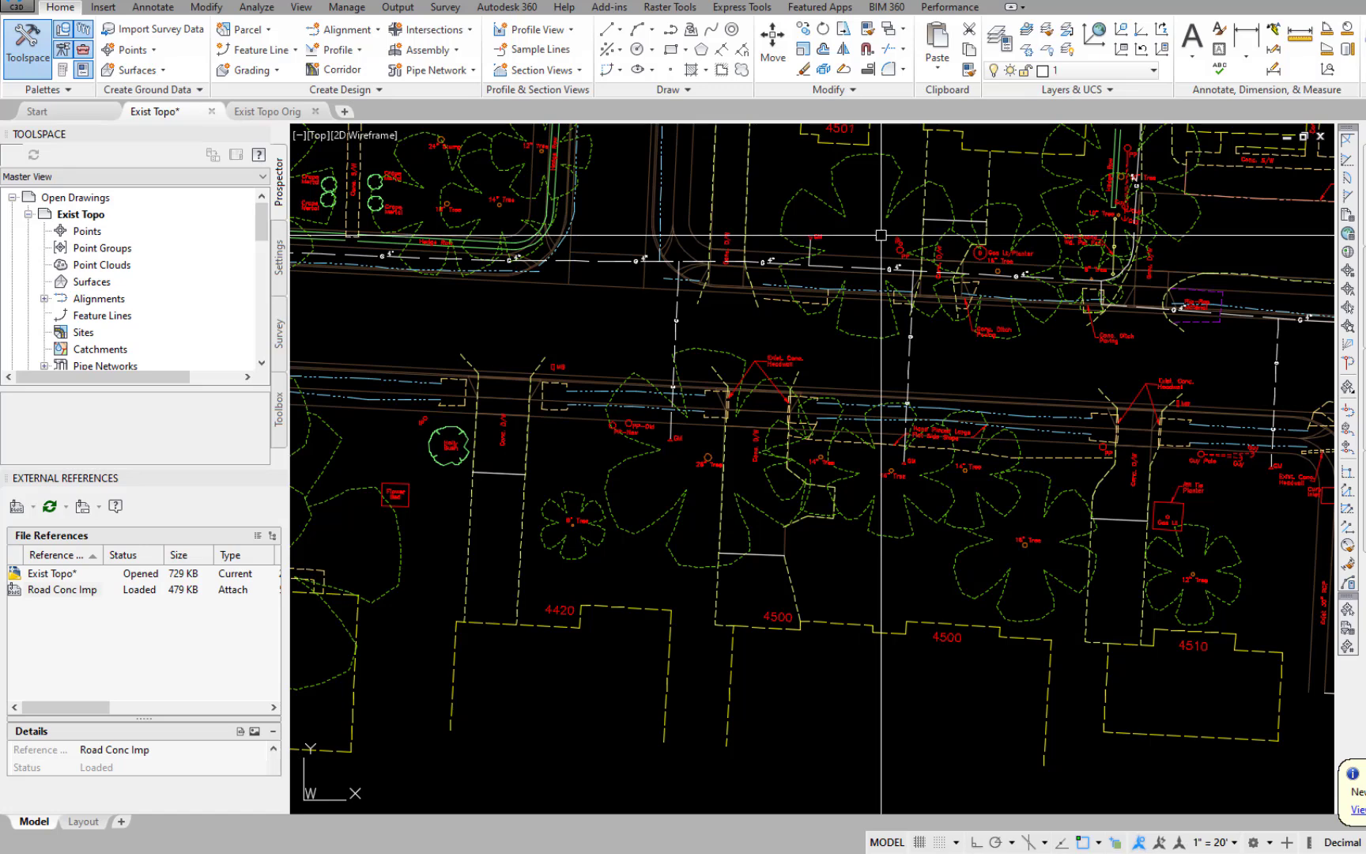
{"action": "scroll", "coordinate": [882, 234], "scroll_direction": "down", "scroll_amount": 3}
{"action": "type", "text": "la"}
{"action": "key", "text": "Return"}
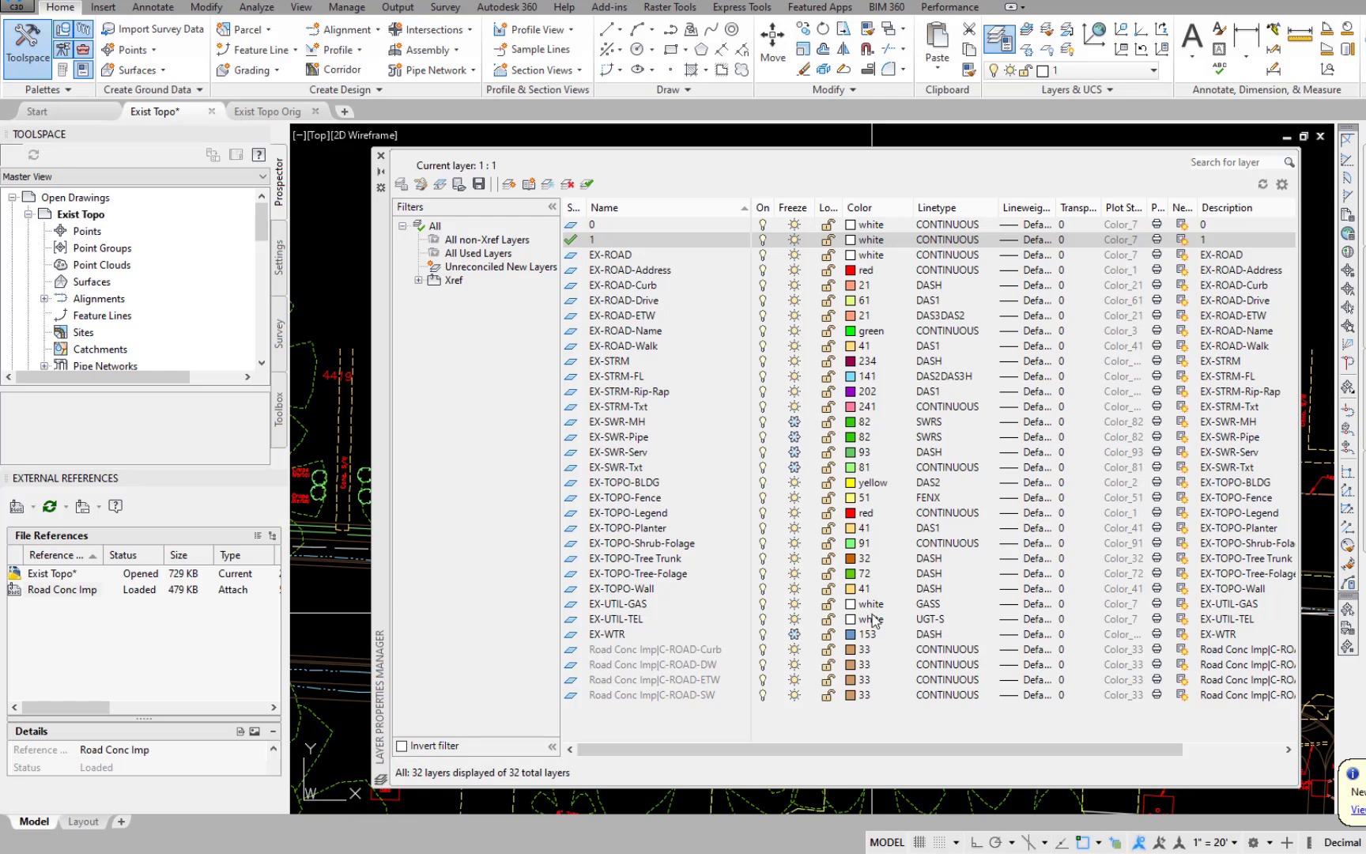
{"action": "left_click", "coordinate": [648, 575]}
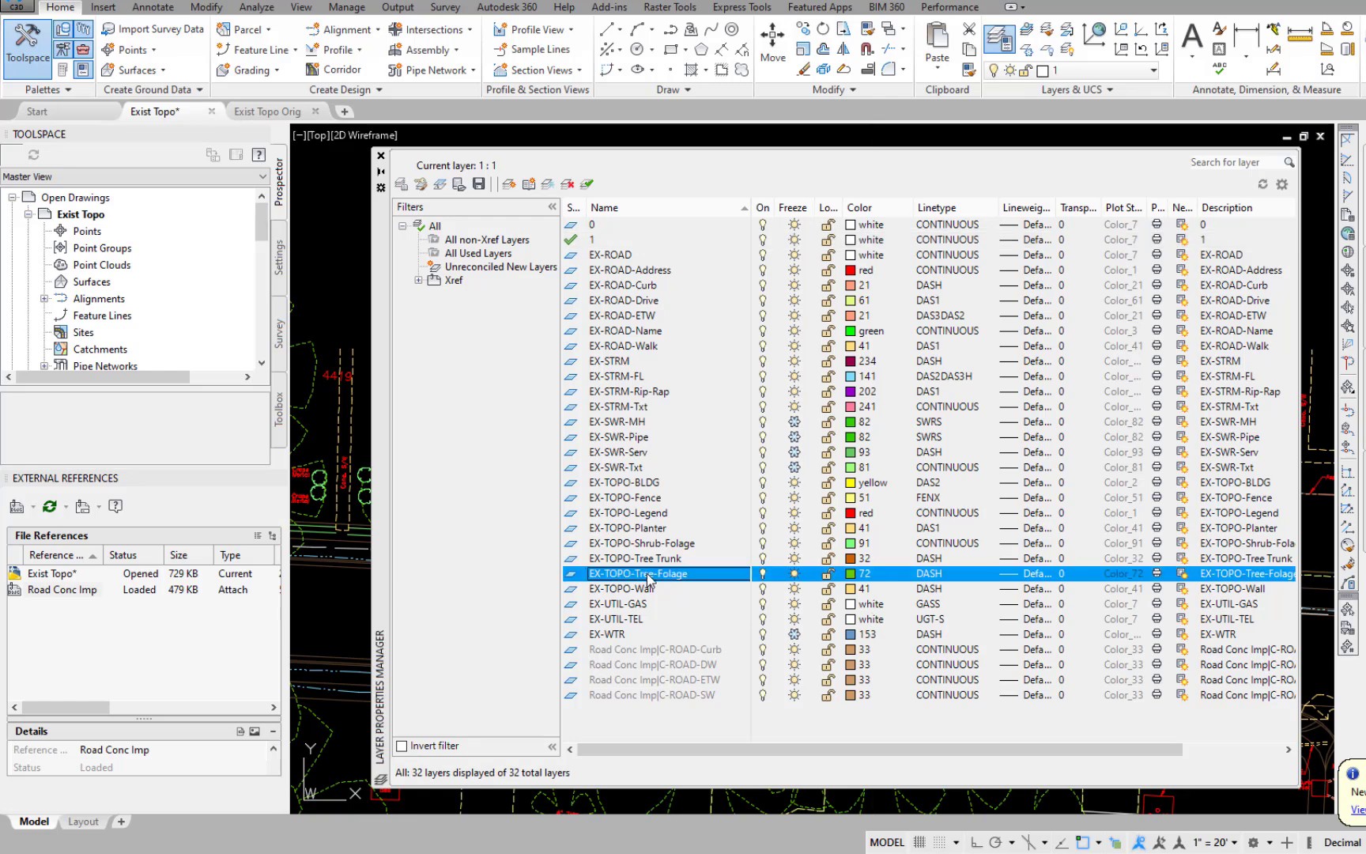
{"action": "left_click", "coordinate": [795, 576]}
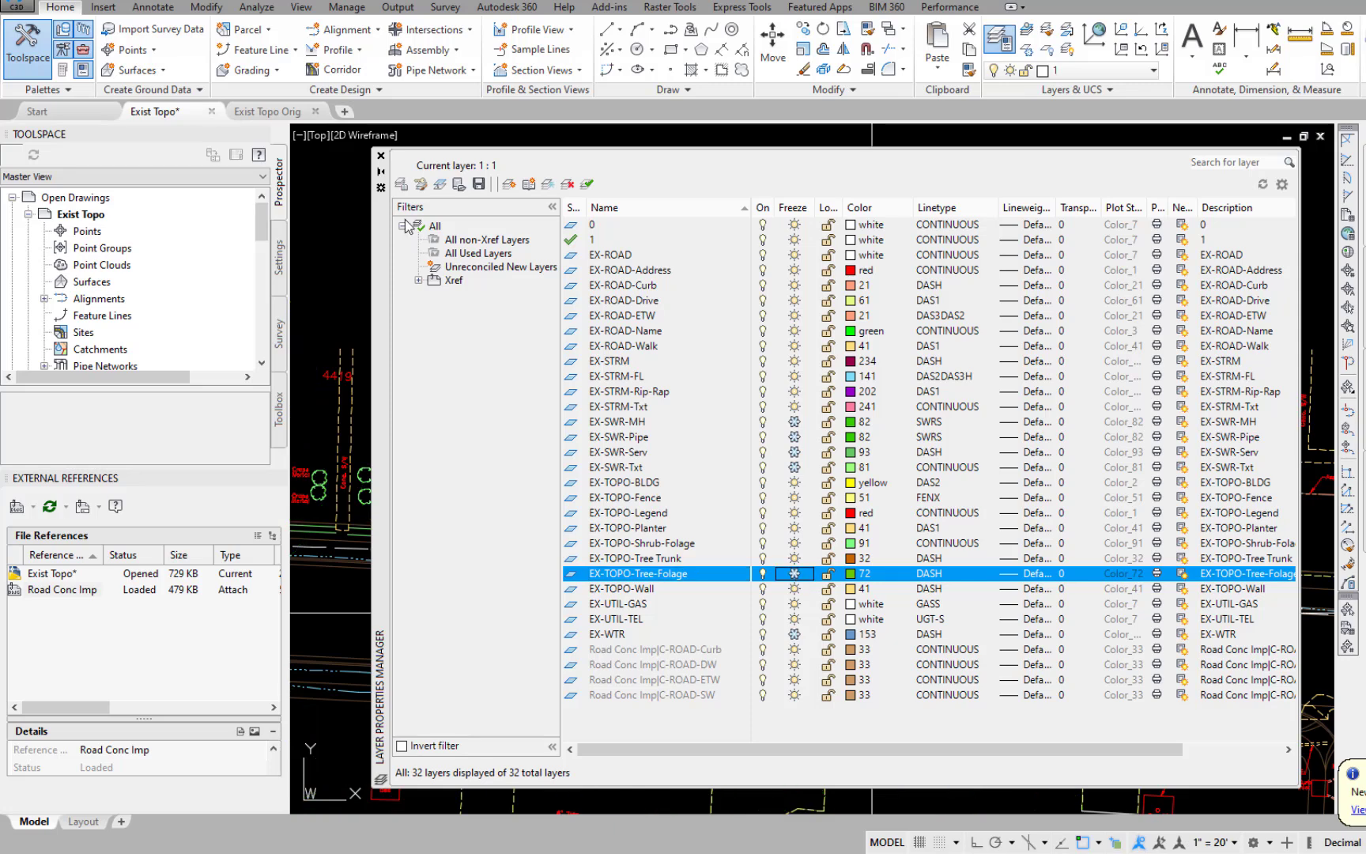
{"action": "left_click", "coordinate": [381, 157]}
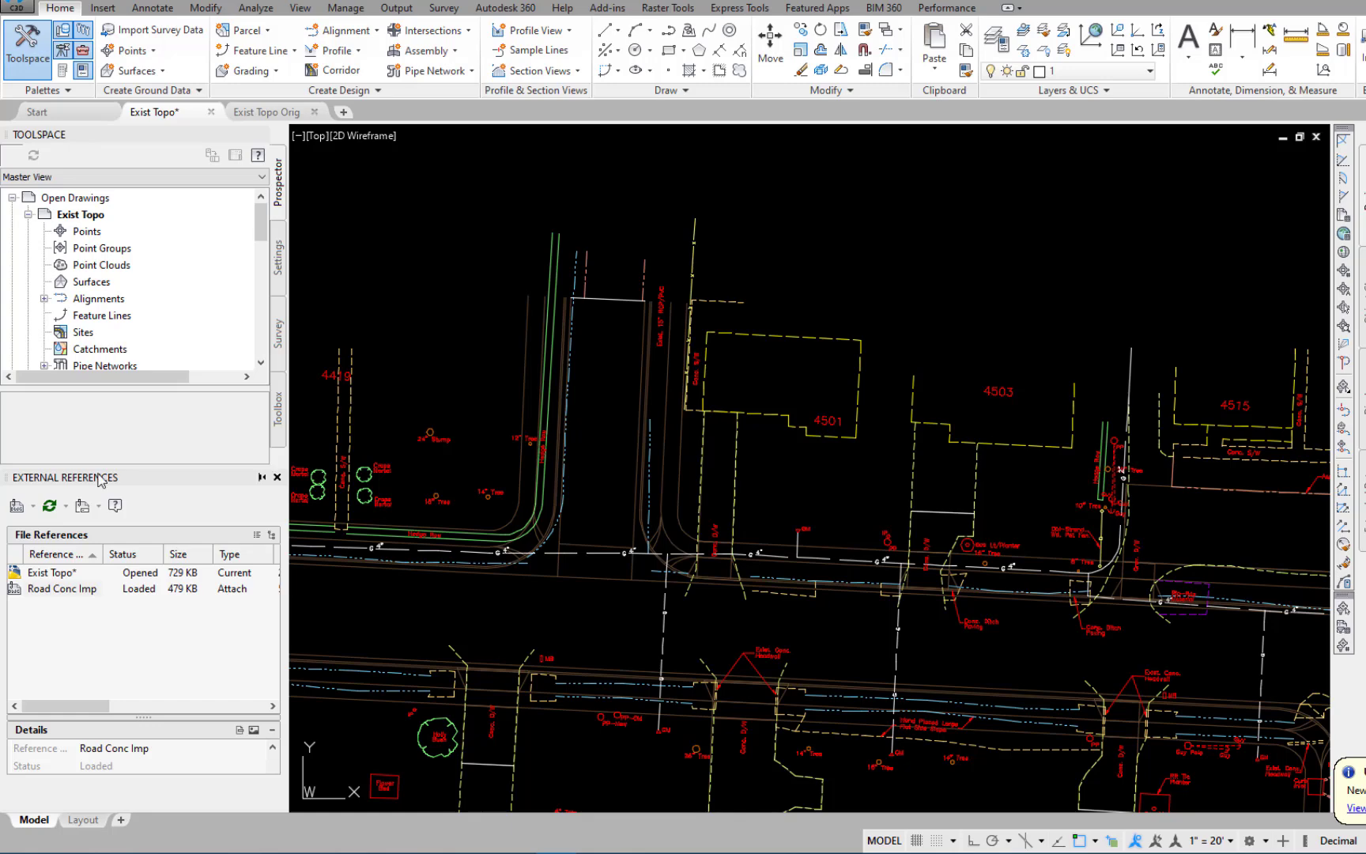
Detach the Road Conc Imp reference from the drawing and close the external references palette.
{"action": "right_click", "coordinate": [73, 593]}
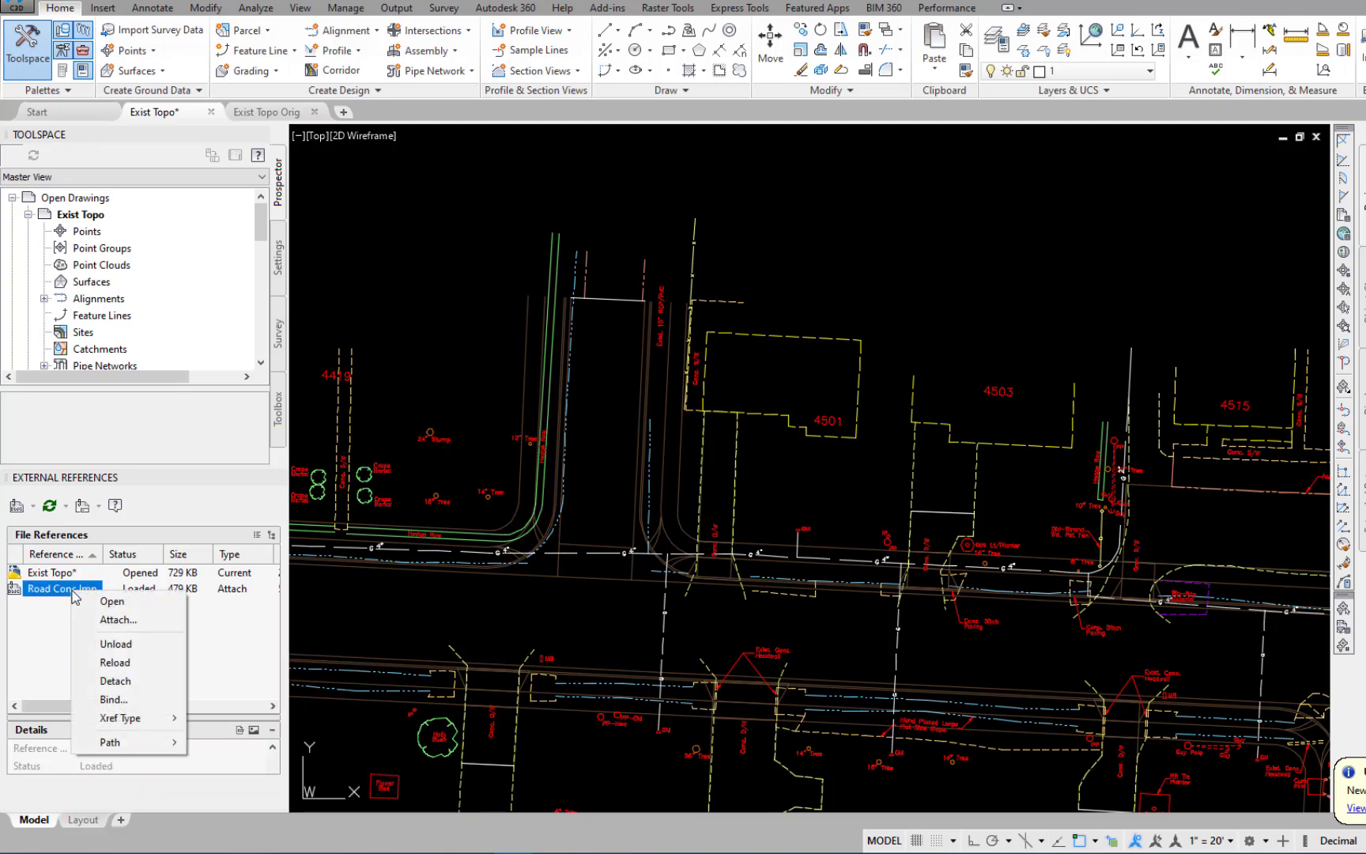
{"action": "left_click", "coordinate": [115, 682]}
{"action": "mouse_move", "coordinate": [228, 484]}
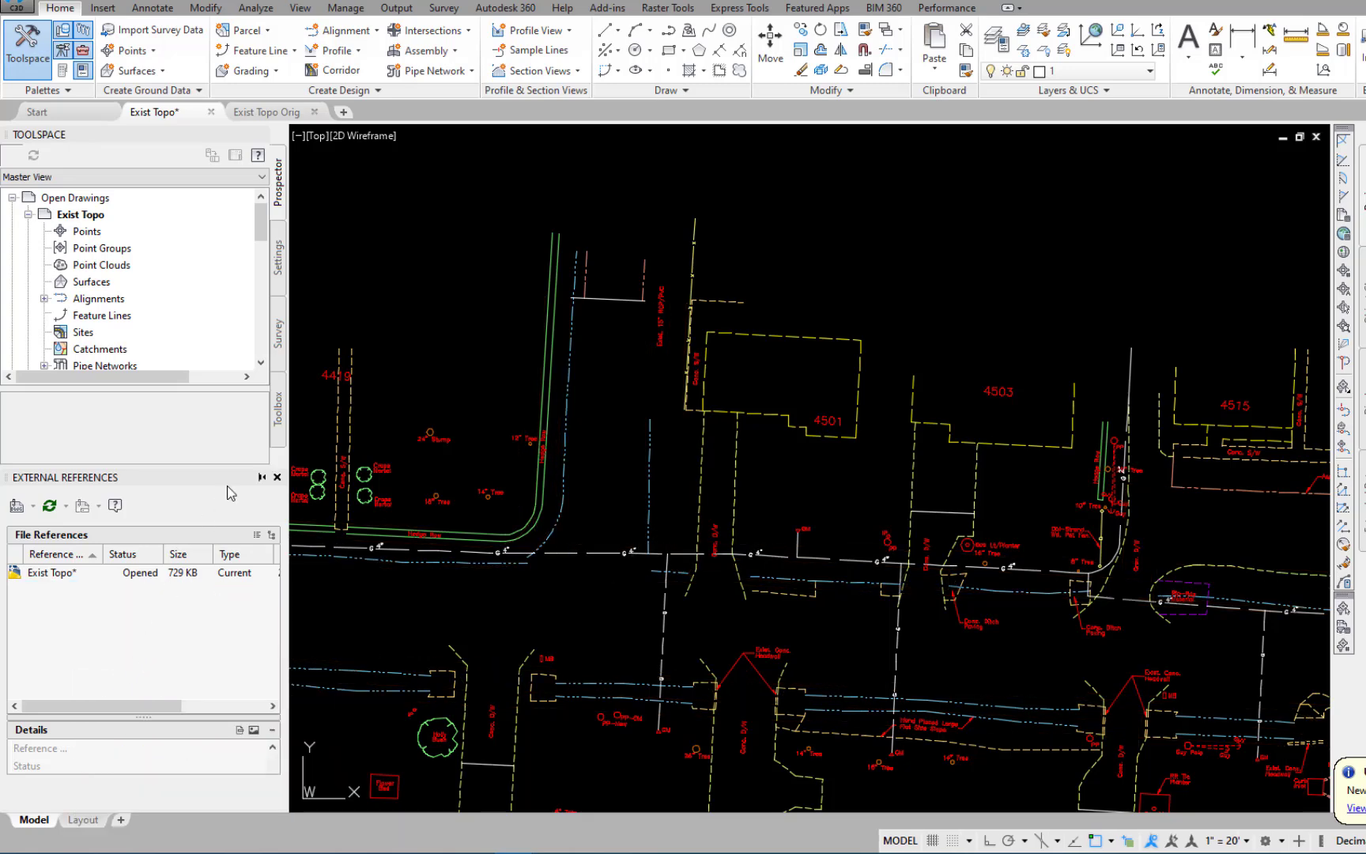
{"action": "left_click", "coordinate": [277, 477]}
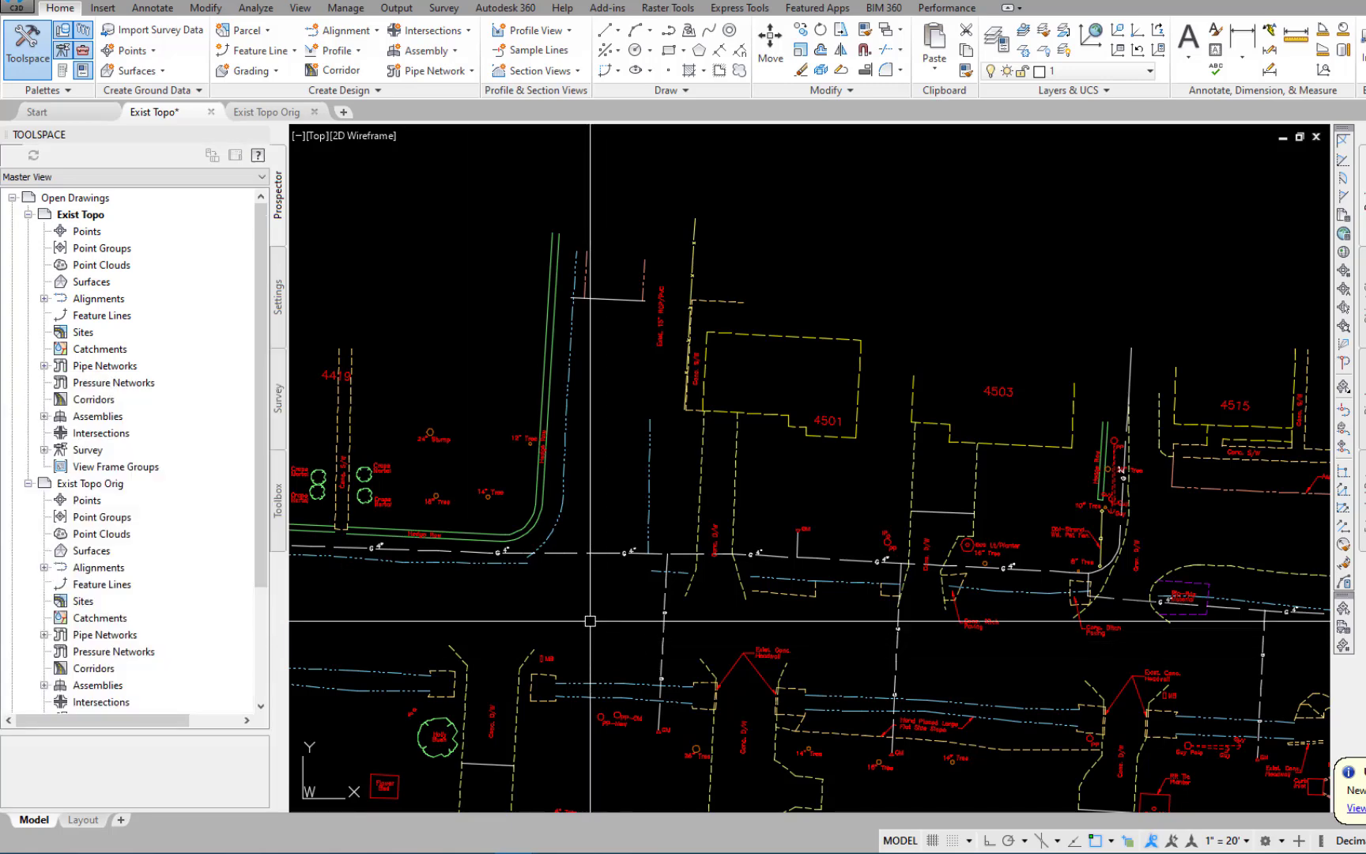
Save the drawing as Exist Topo.dwg in the Drawings - Design folder, replacing the existing file.
{"action": "type", "text": "SAVEAS"}
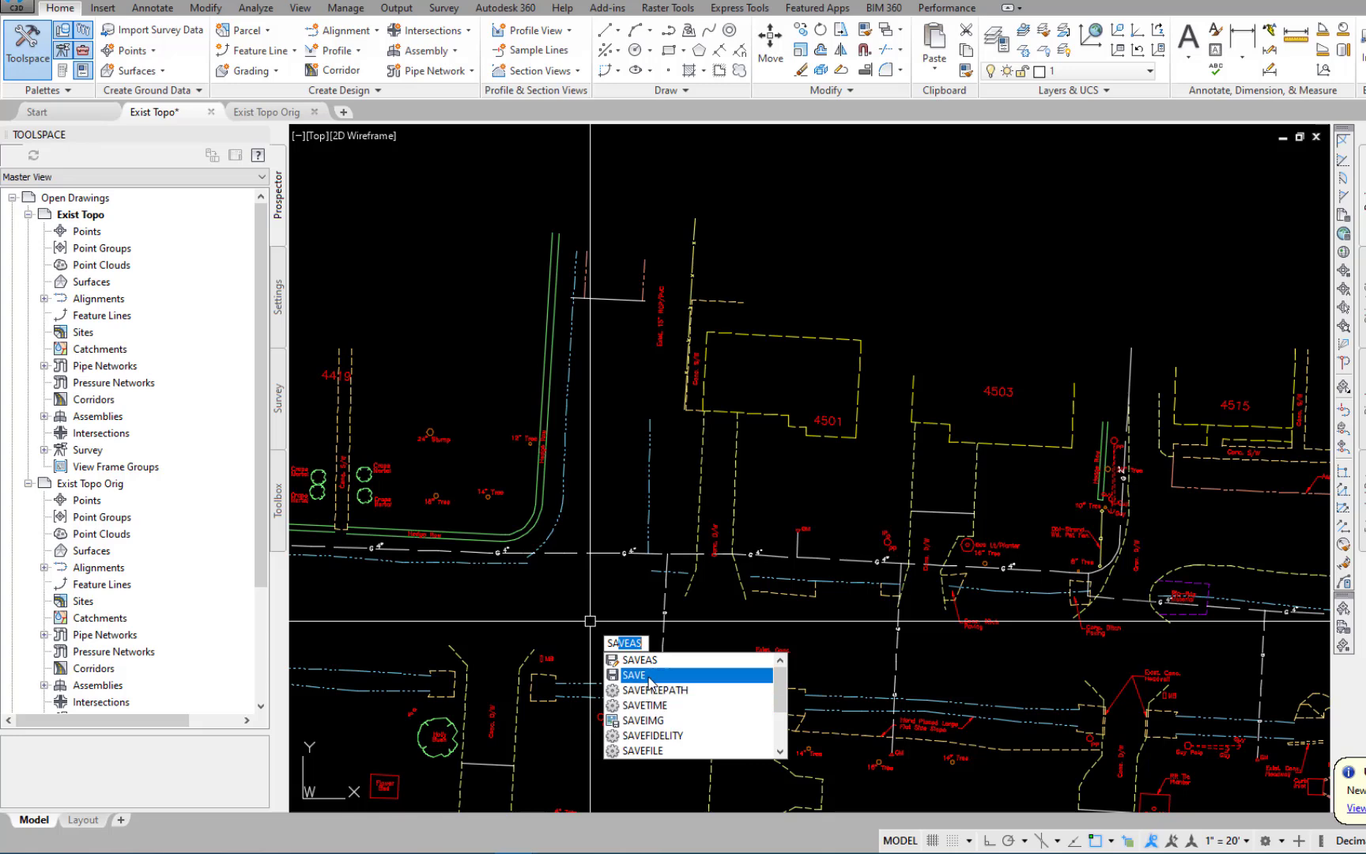
{"action": "left_click", "coordinate": [650, 676]}
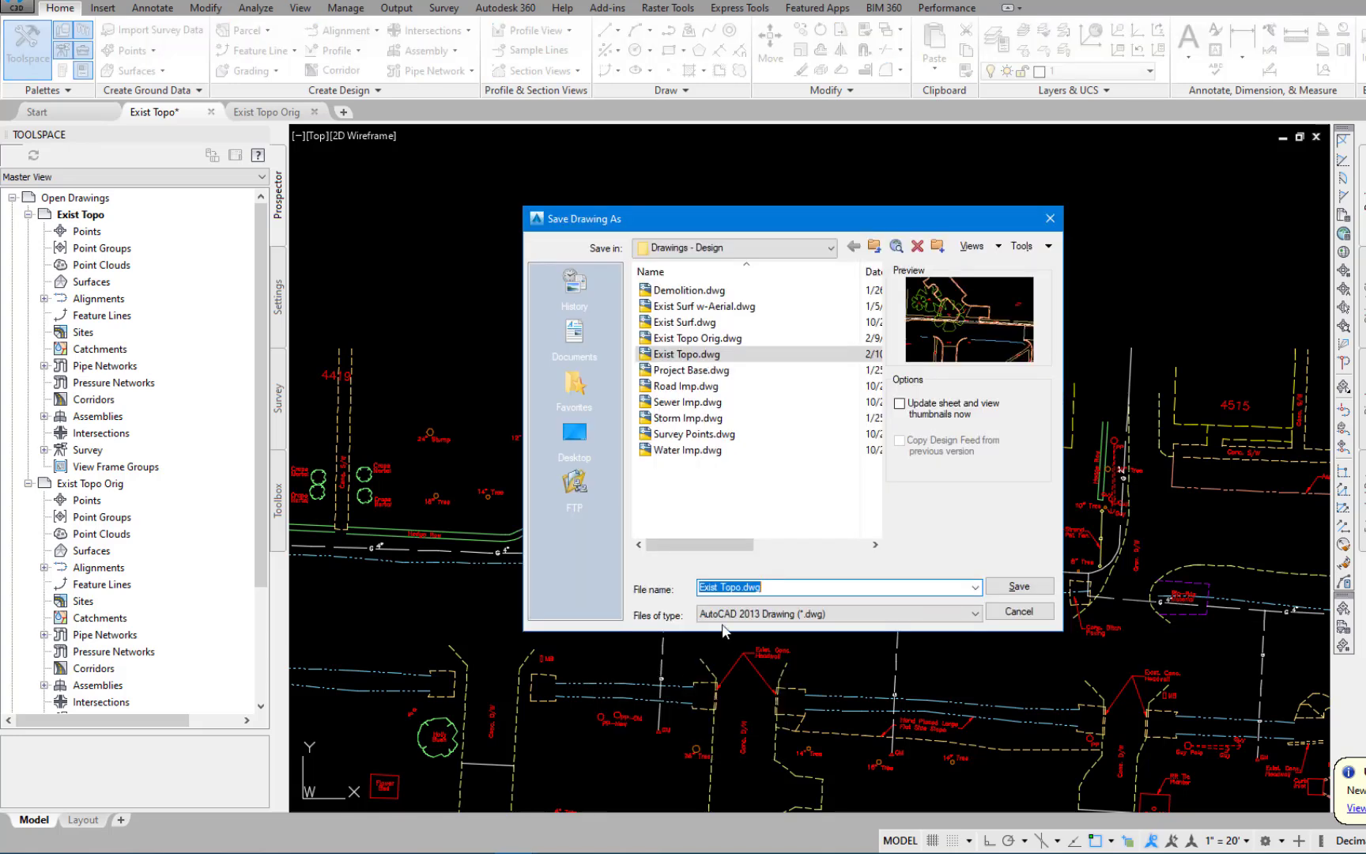
{"action": "left_click", "coordinate": [1019, 593]}
{"action": "left_click", "coordinate": [766, 468]}
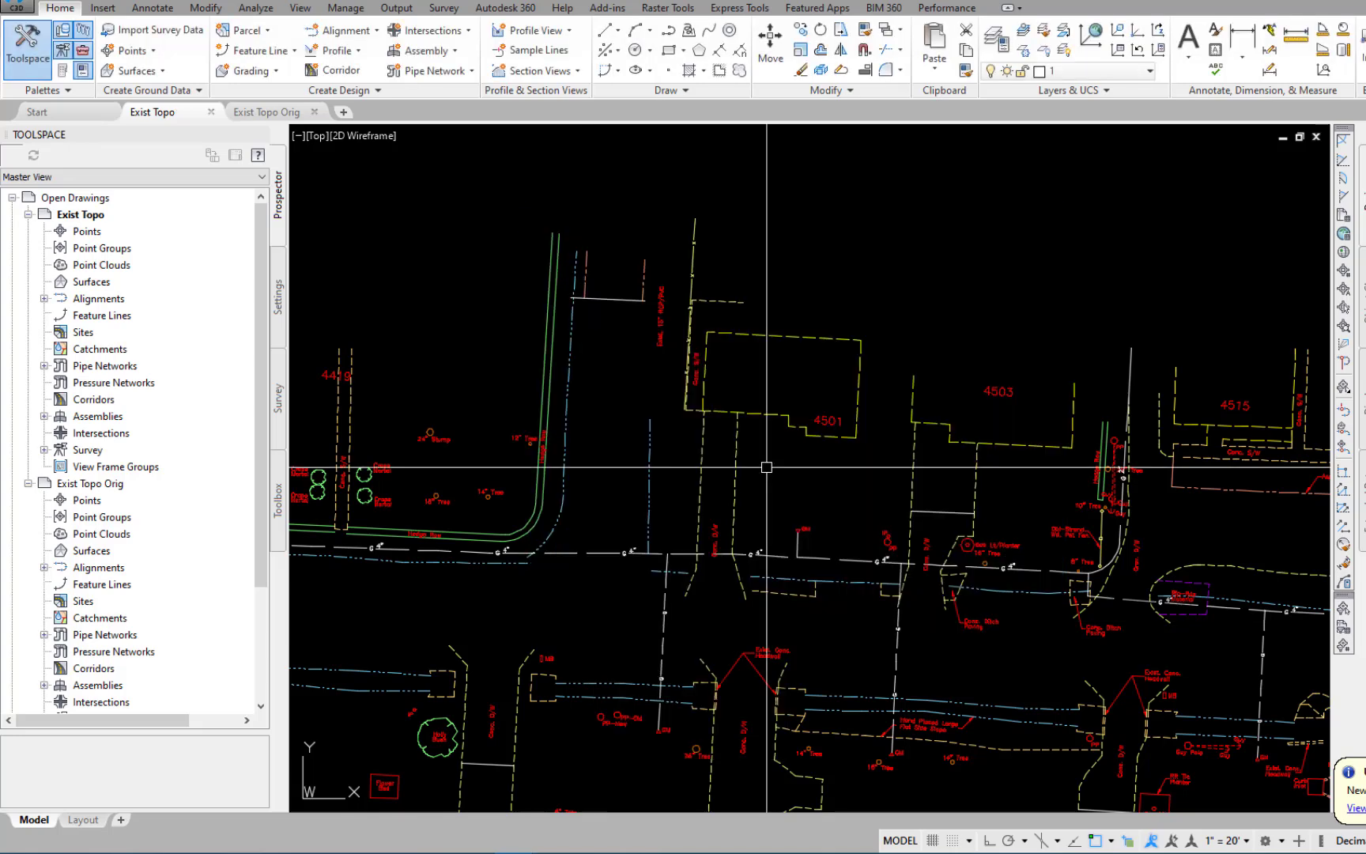